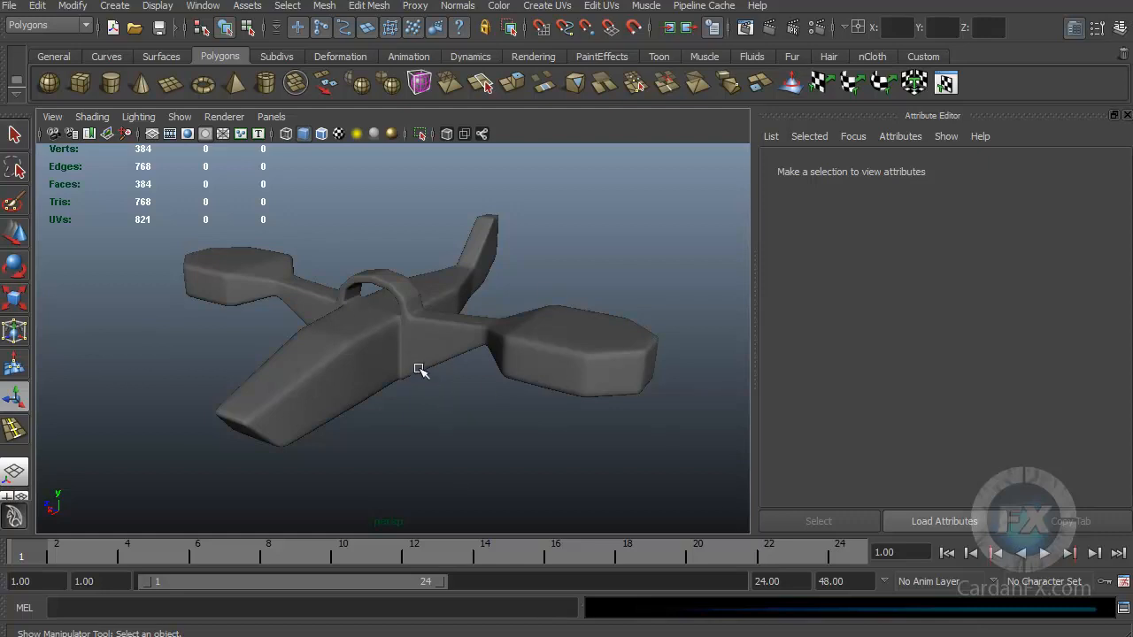
left_click_drag(483, 360, 367, 378, "alt")
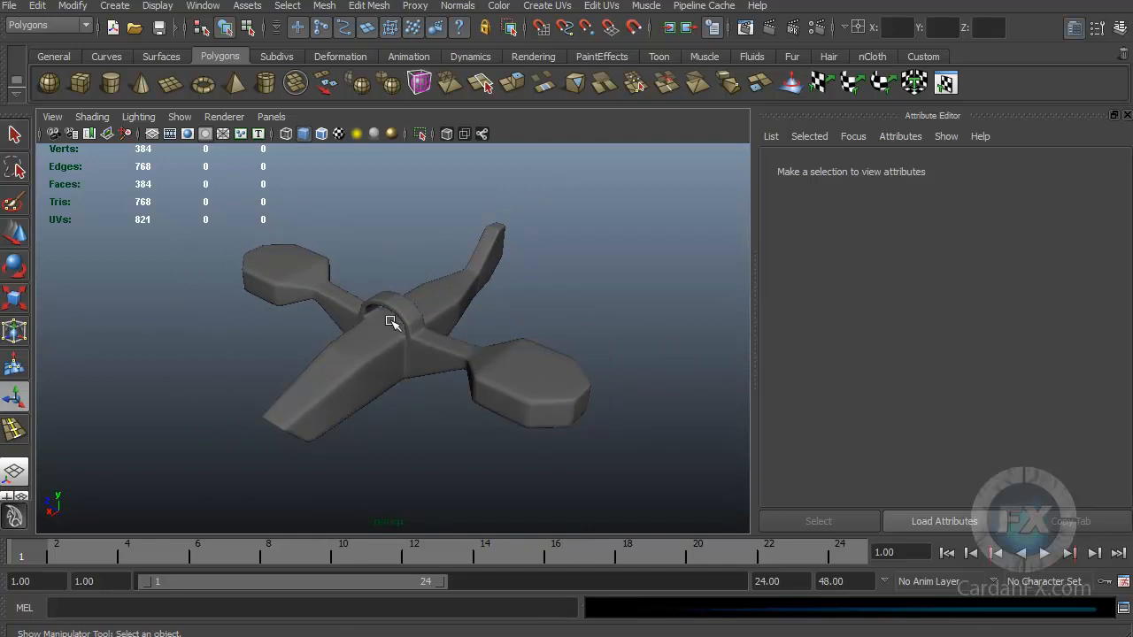
left_click_drag(425, 416, 374, 378, "alt")
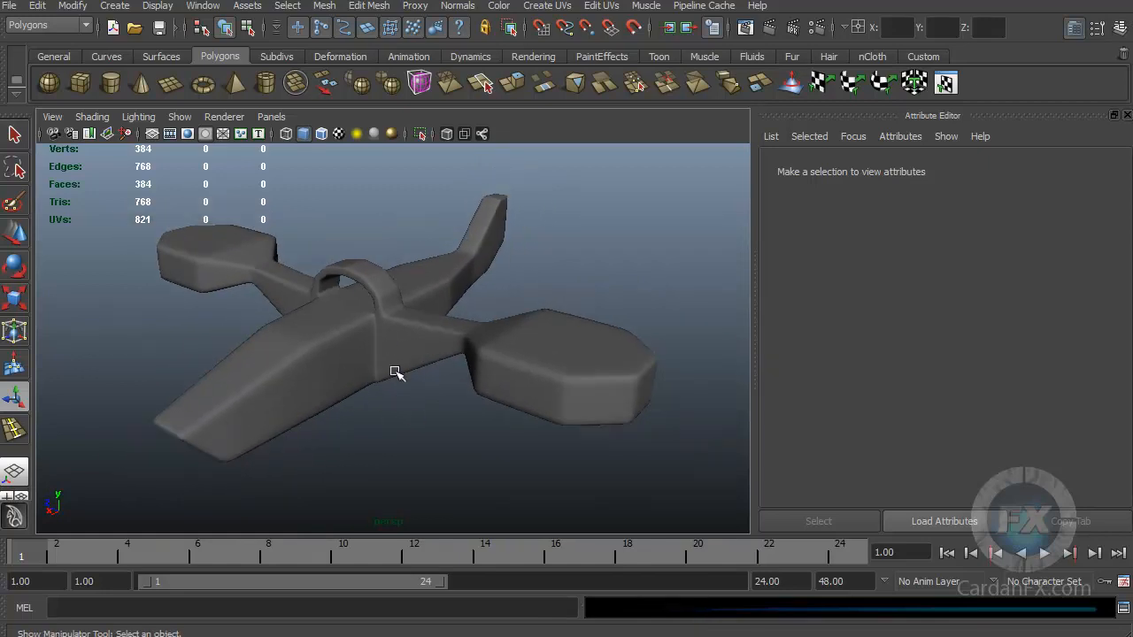
left_click_drag(401, 407, 375, 410, "alt")
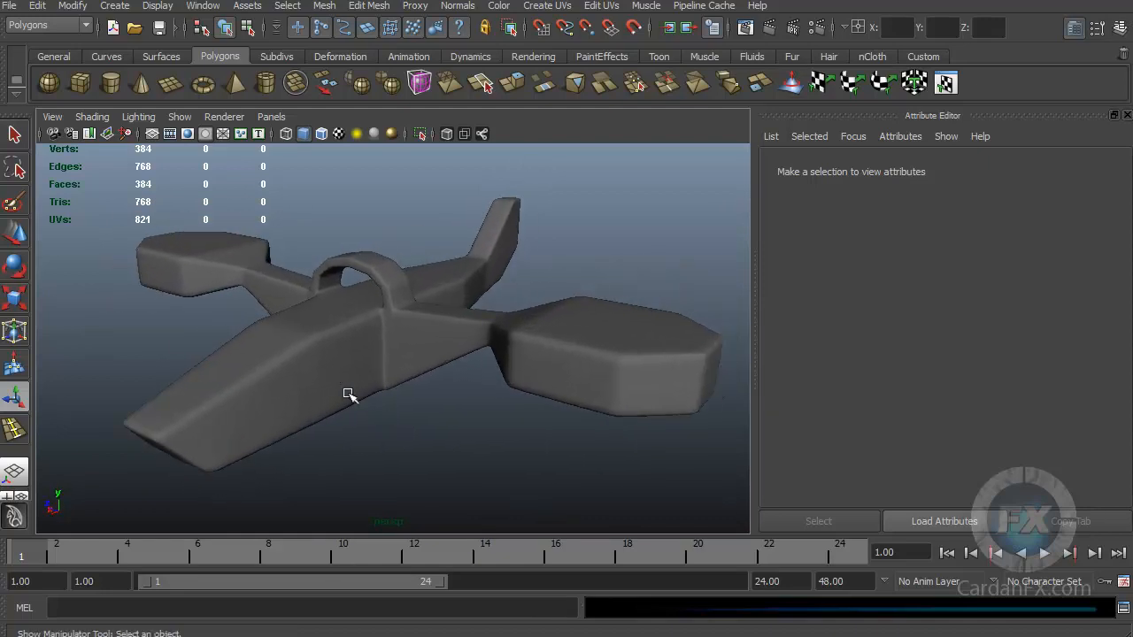
left_click_drag(402, 372, 276, 340, "alt")
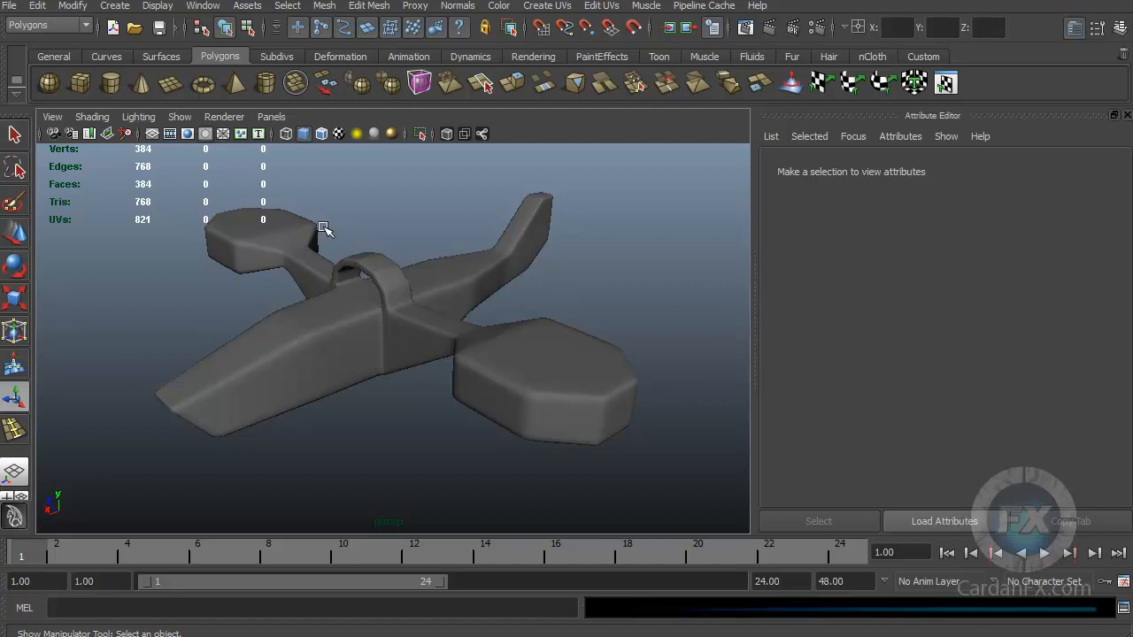
Open the Hypershade, keep it clear of the main window, and extend the main window's lower edge downward.
left_click(202, 7)
mouse_move(212, 51)
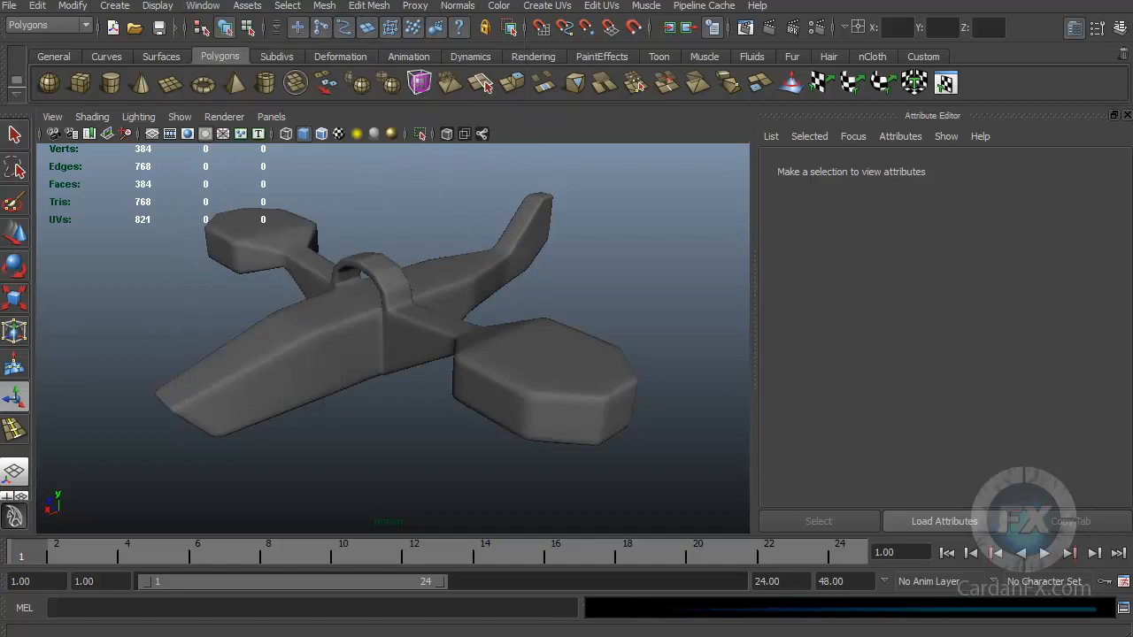
left_click_drag(908, 299, 1132, 251)
left_click_drag(88, 635, 89, 636)
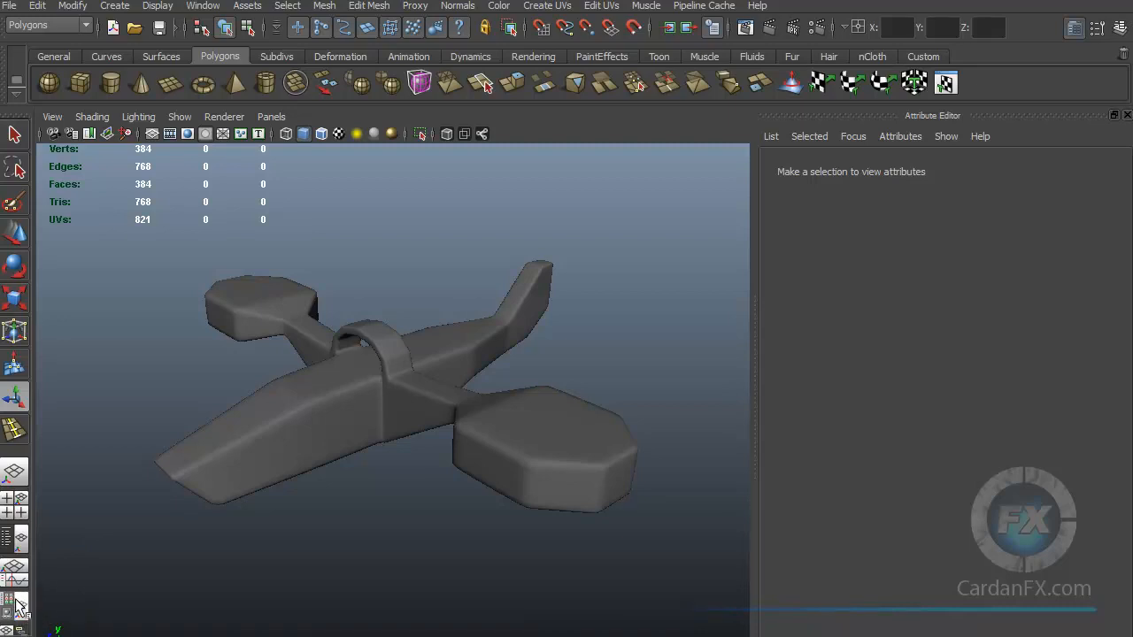
left_click_drag(27, 636, 27, 636)
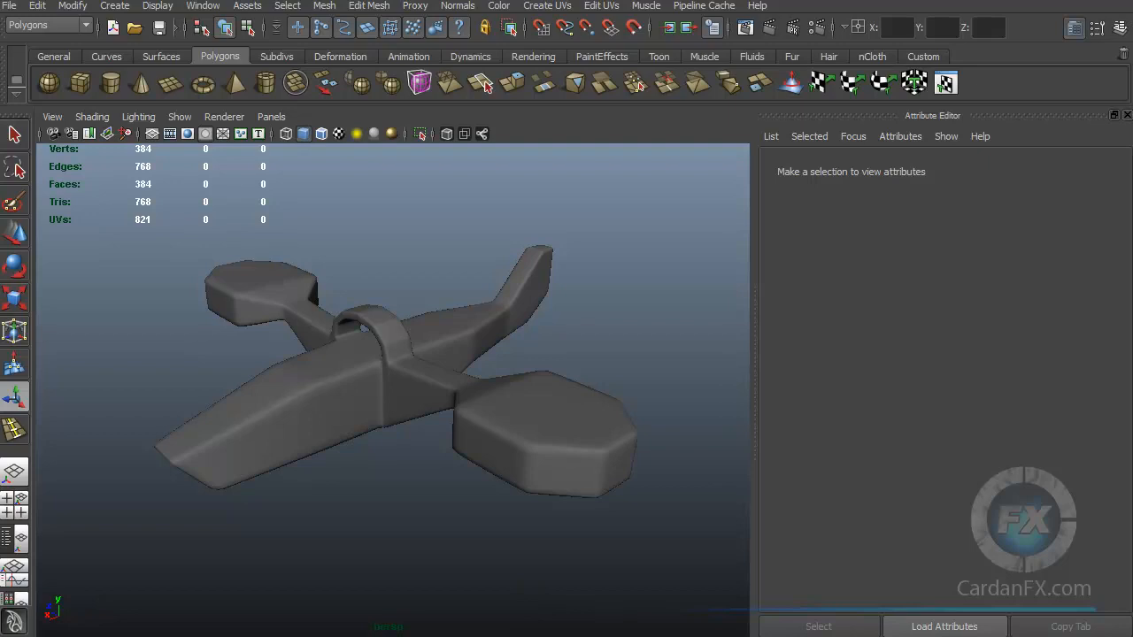
Place the Hypershade window over the viewport.
left_click_drag(1132, 225, 626, 203)
left_click_drag(644, 412, 458, 400)
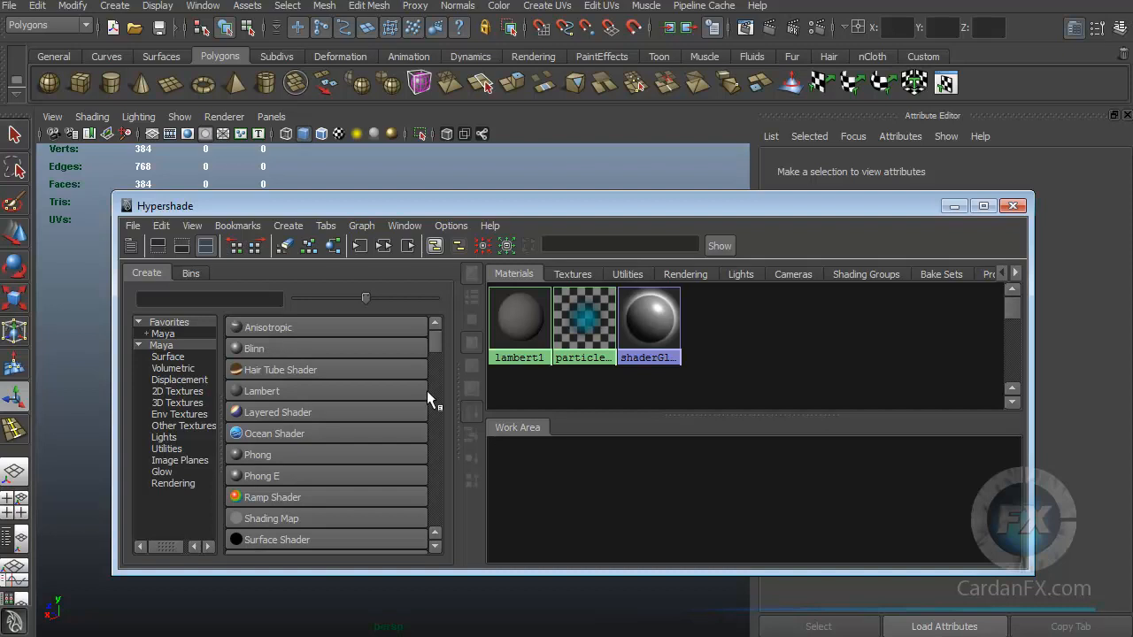
left_click_drag(462, 206, 429, 202)
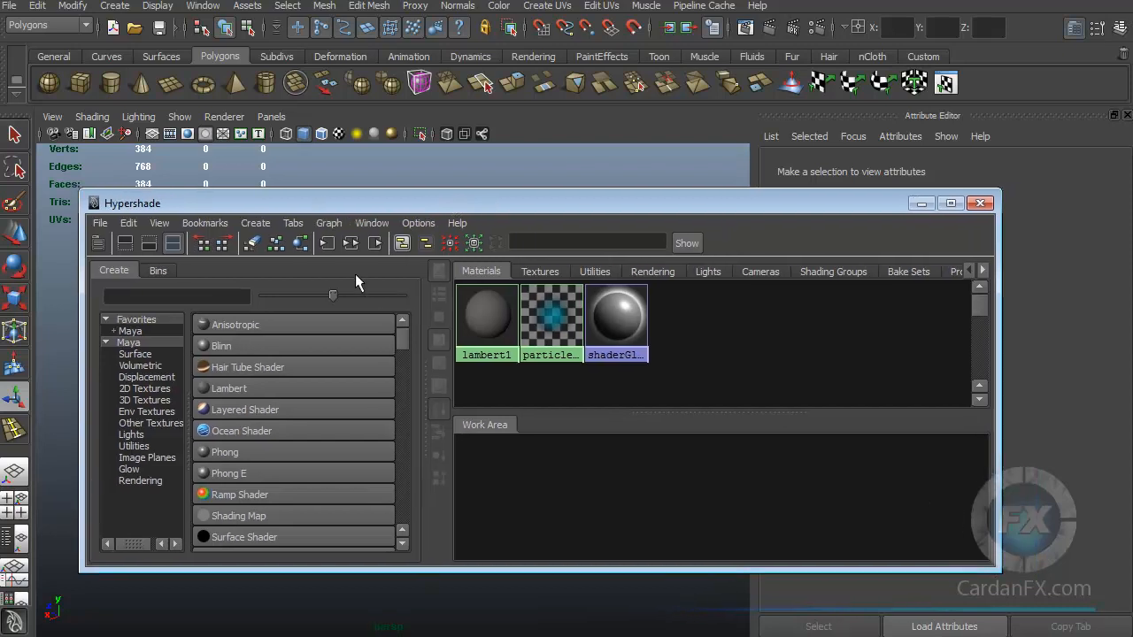
Show the Surface nodes of the Maya category and enlarge the Hypershade window vertically.
left_click(107, 343)
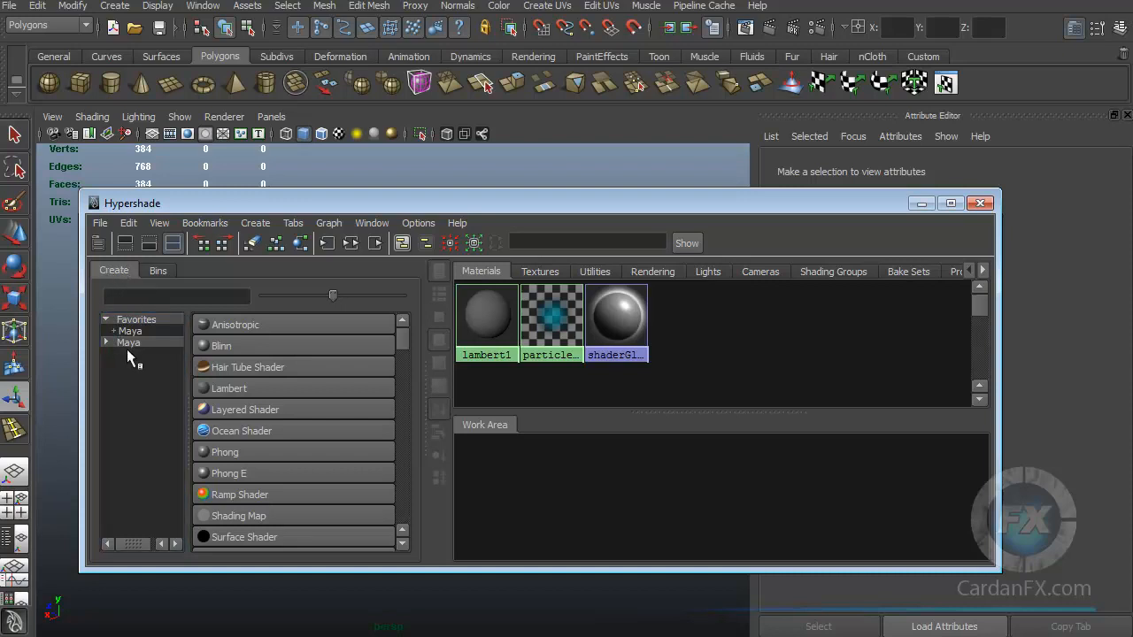
left_click(104, 341)
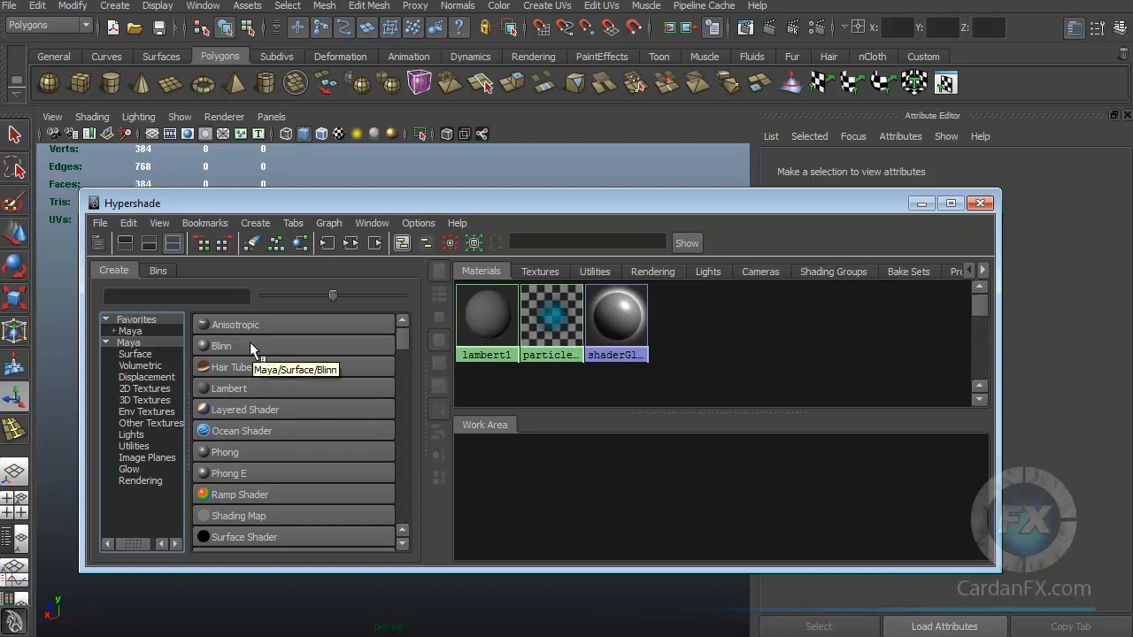
left_click(105, 342)
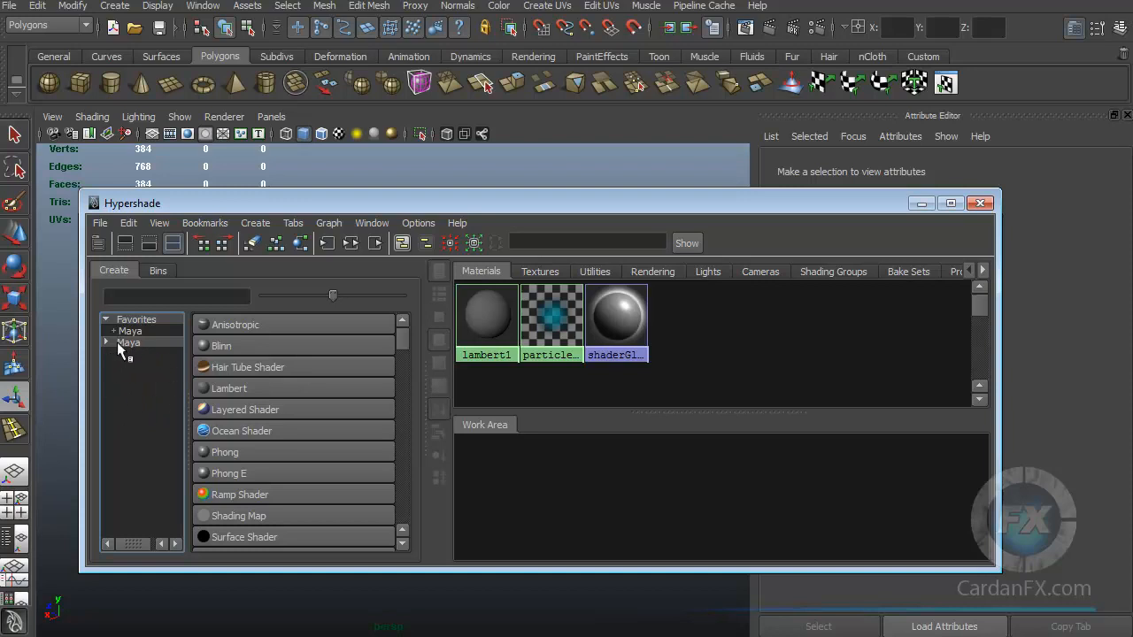
left_click(106, 341)
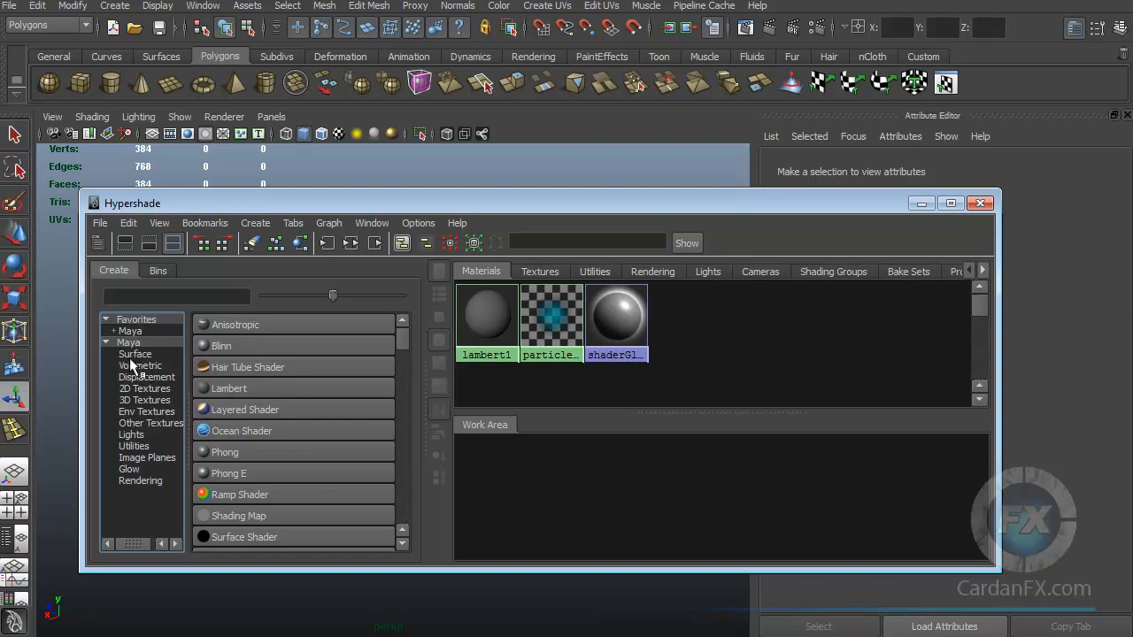
left_click(133, 355)
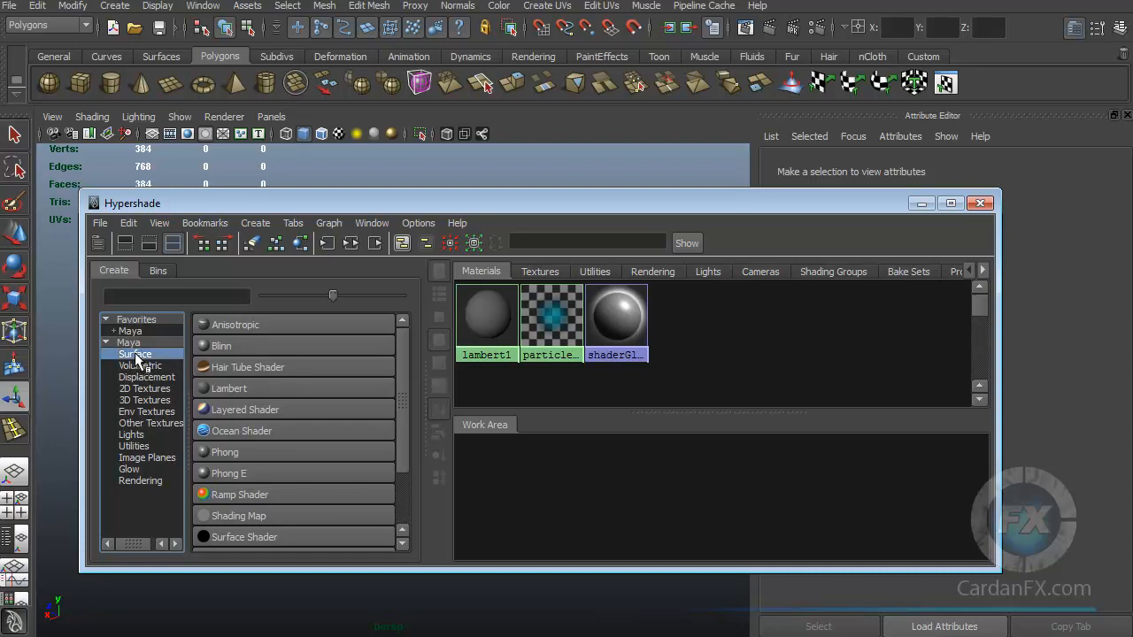
left_click_drag(398, 190, 401, 19)
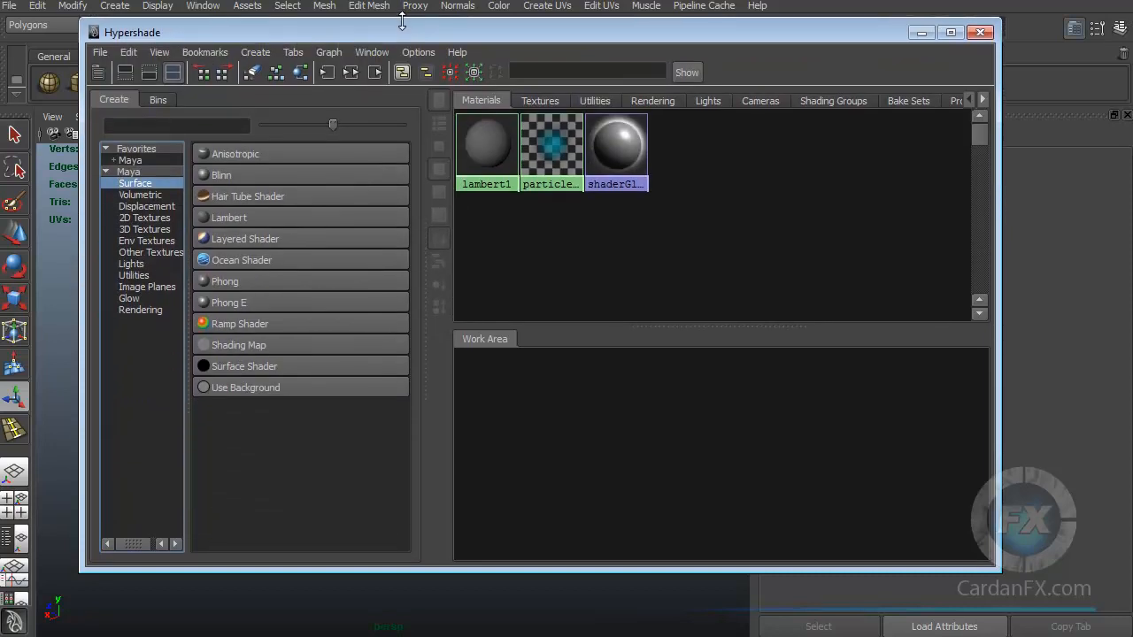
left_click_drag(380, 572, 384, 630)
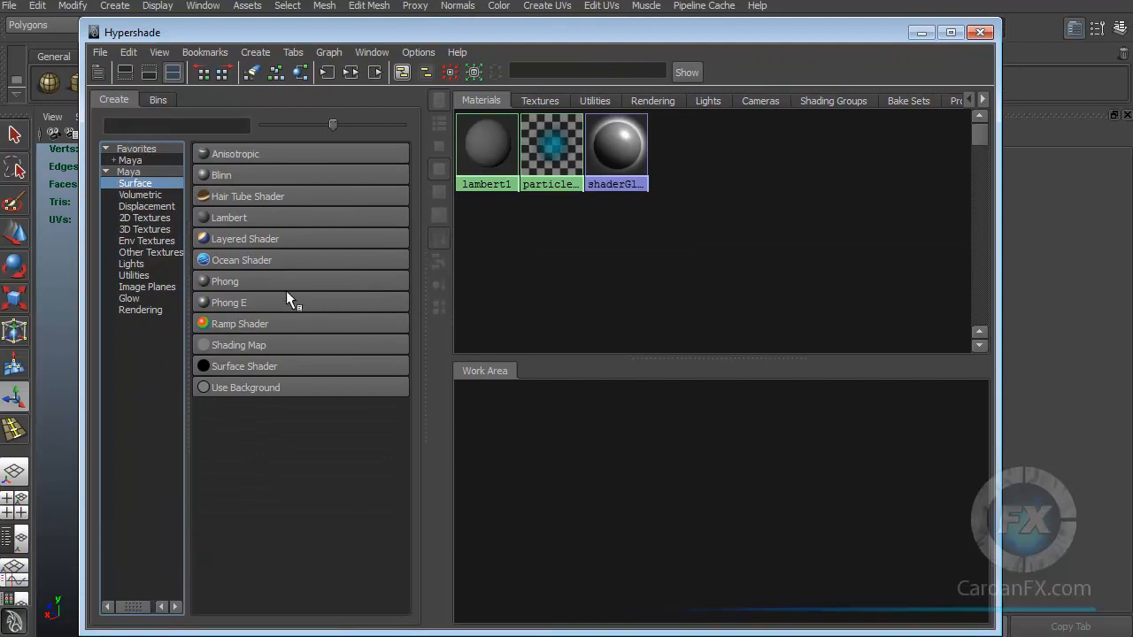
Examine the full Maya node list and its categories from Surface, Volumetric and Displacement through the texture types, Lights and Utilities.
left_click(133, 172)
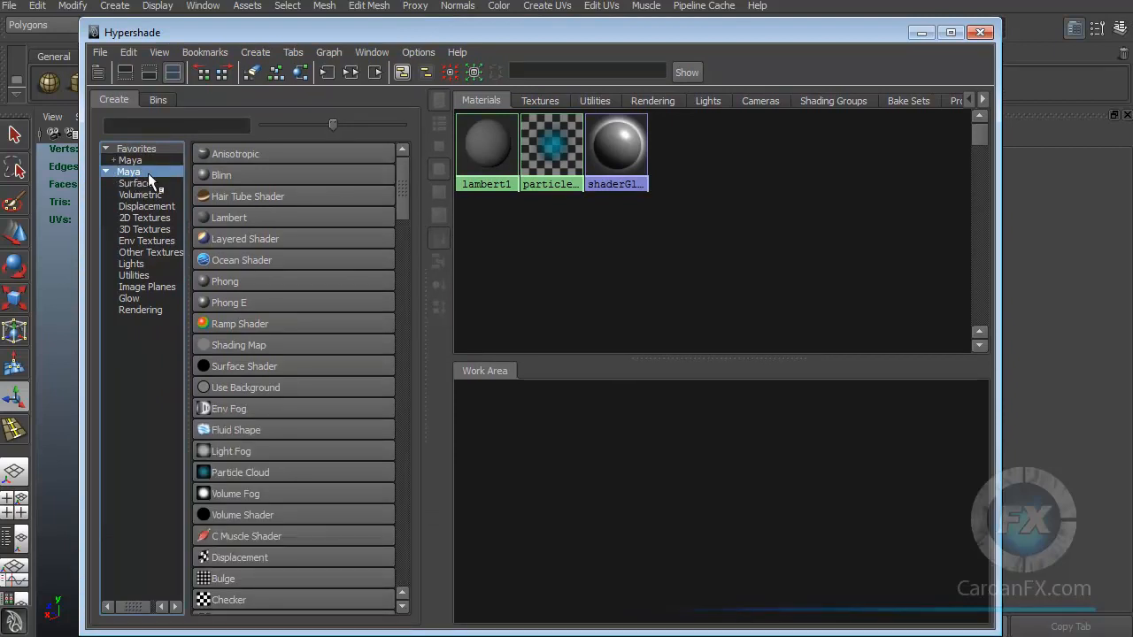
left_click_drag(405, 188, 395, 159)
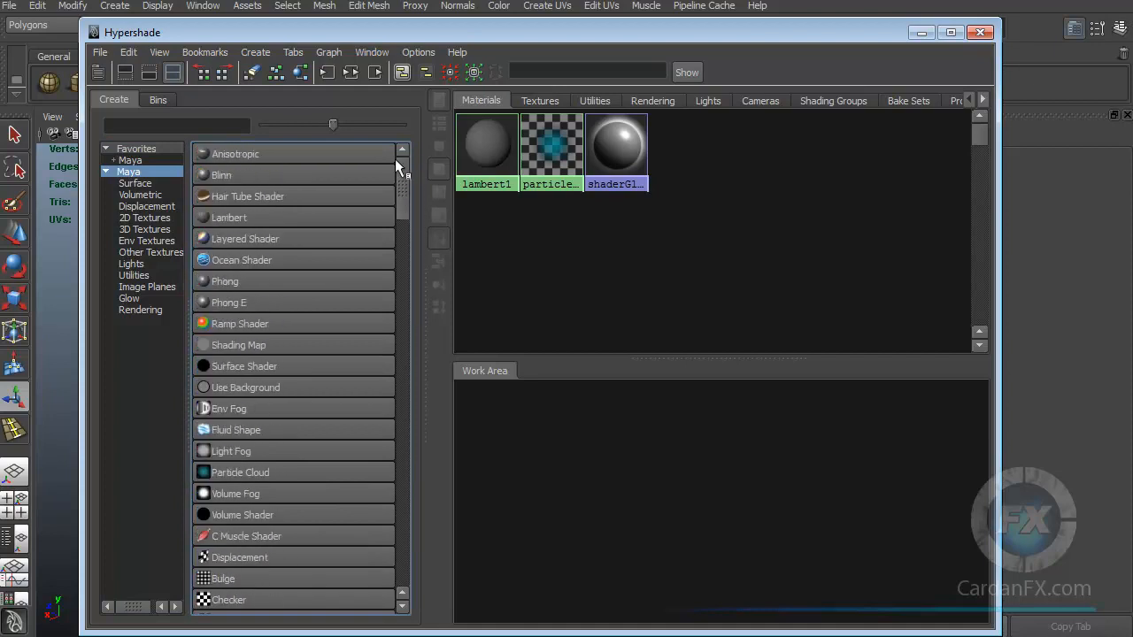
left_click(135, 183)
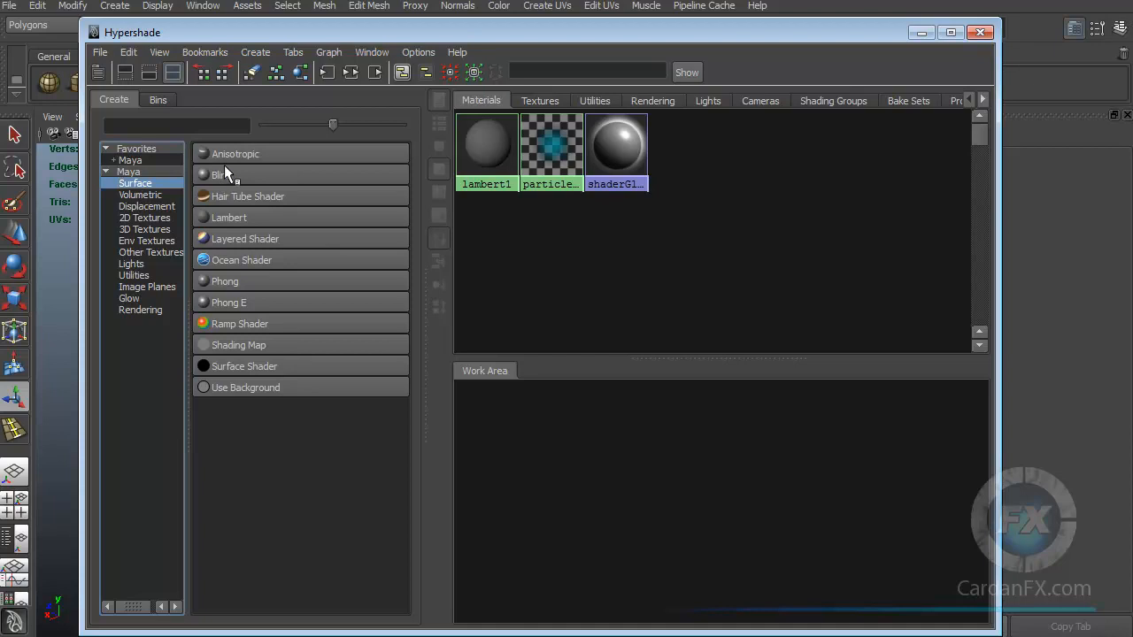
left_click(140, 196)
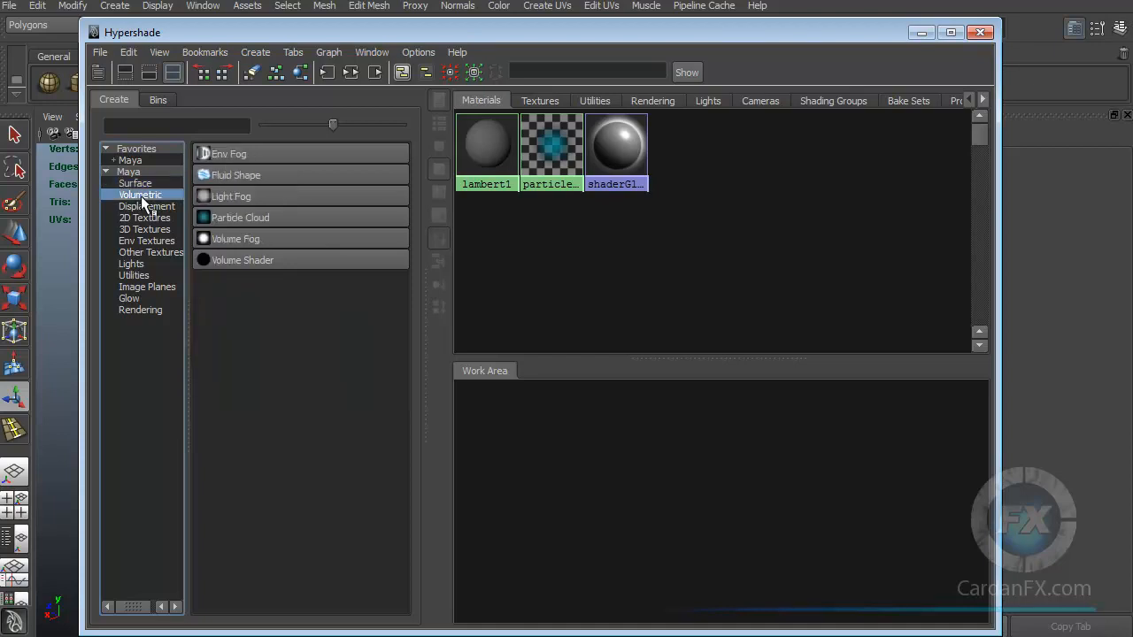
left_click(143, 209)
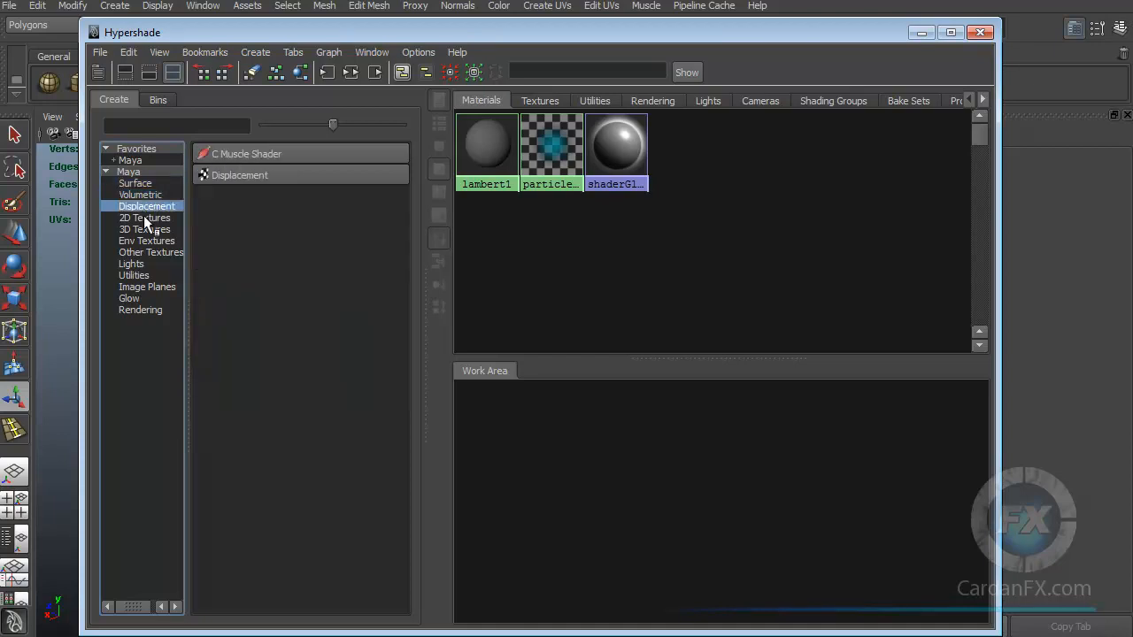
left_click(145, 219)
left_click(143, 228)
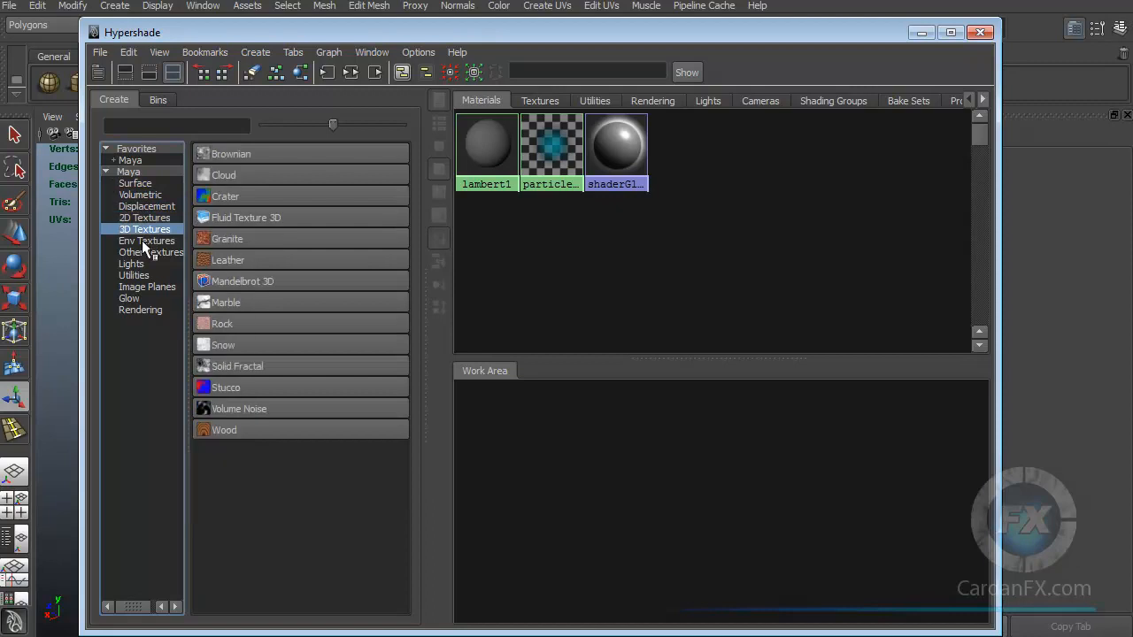
left_click(144, 242)
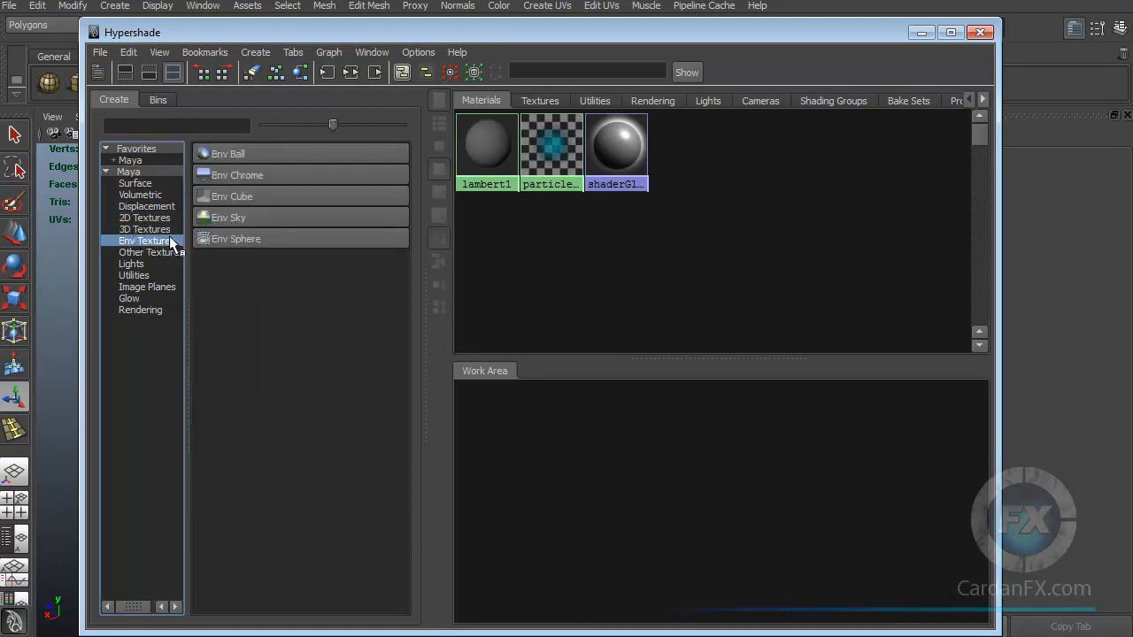
left_click(140, 253)
left_click(133, 264)
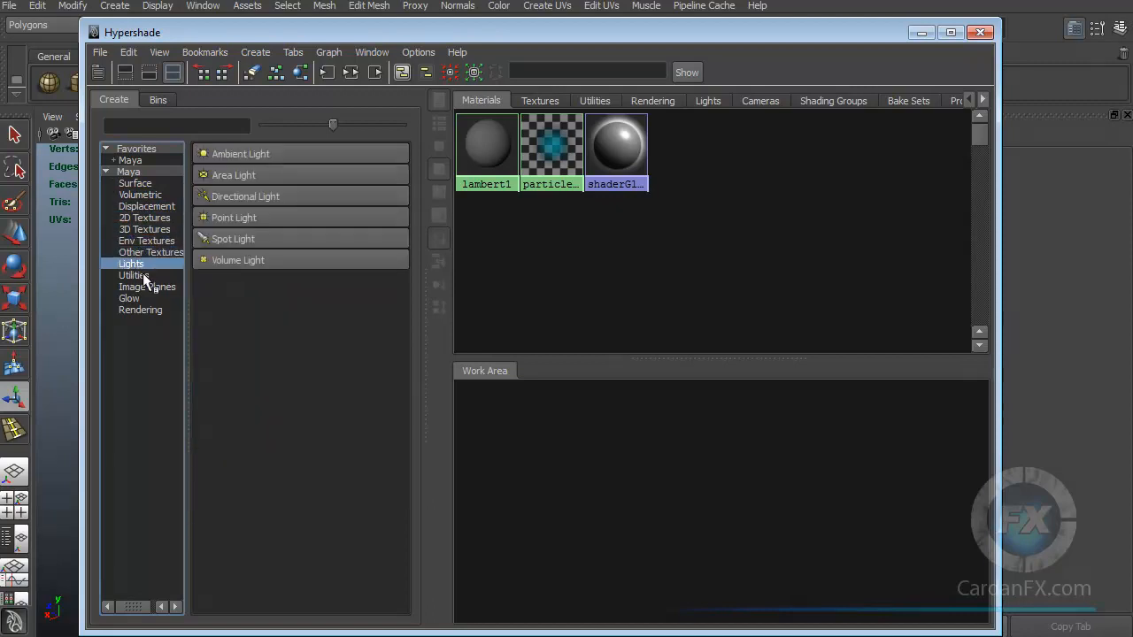
left_click(135, 275)
Review all Maya nodes plus the 2D Textures, Utilities and Other Textures categories, and return to the Surface shaders.
left_click(128, 172)
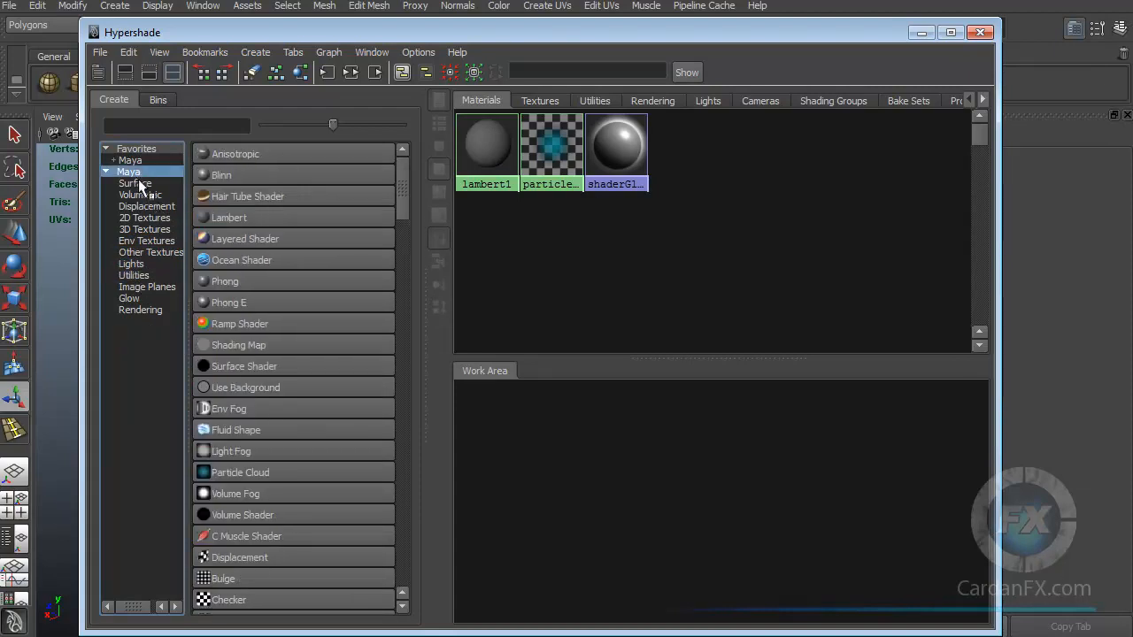
mouse_move(401, 182)
left_mouse_down()
mouse_move(402, 278)
mouse_move(402, 184)
left_mouse_up()
left_click(142, 218)
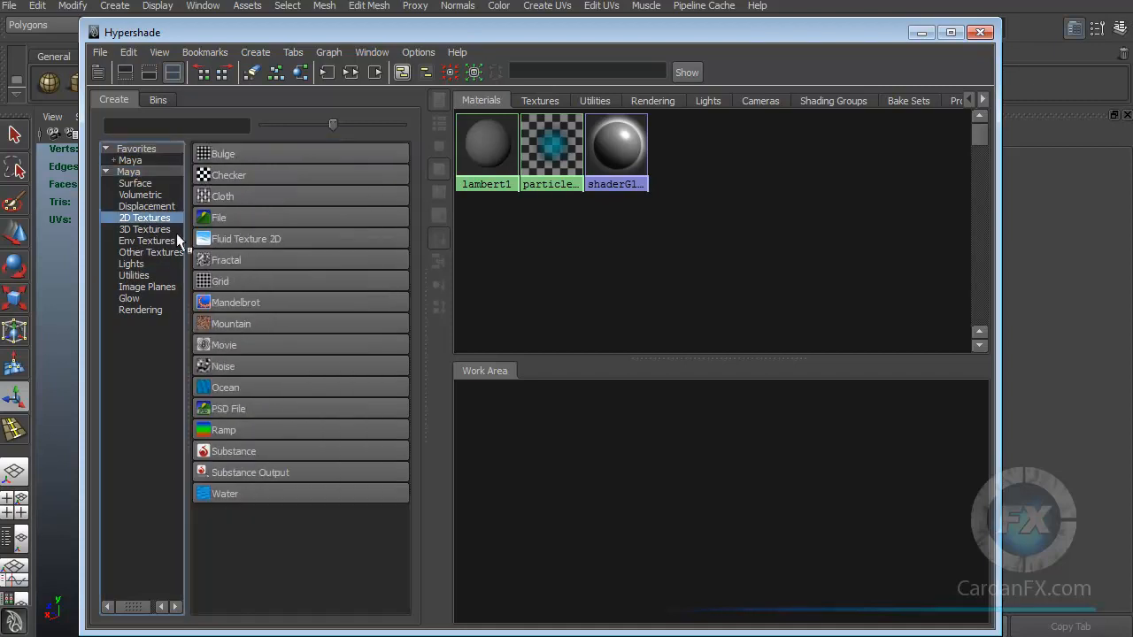
left_click(149, 275)
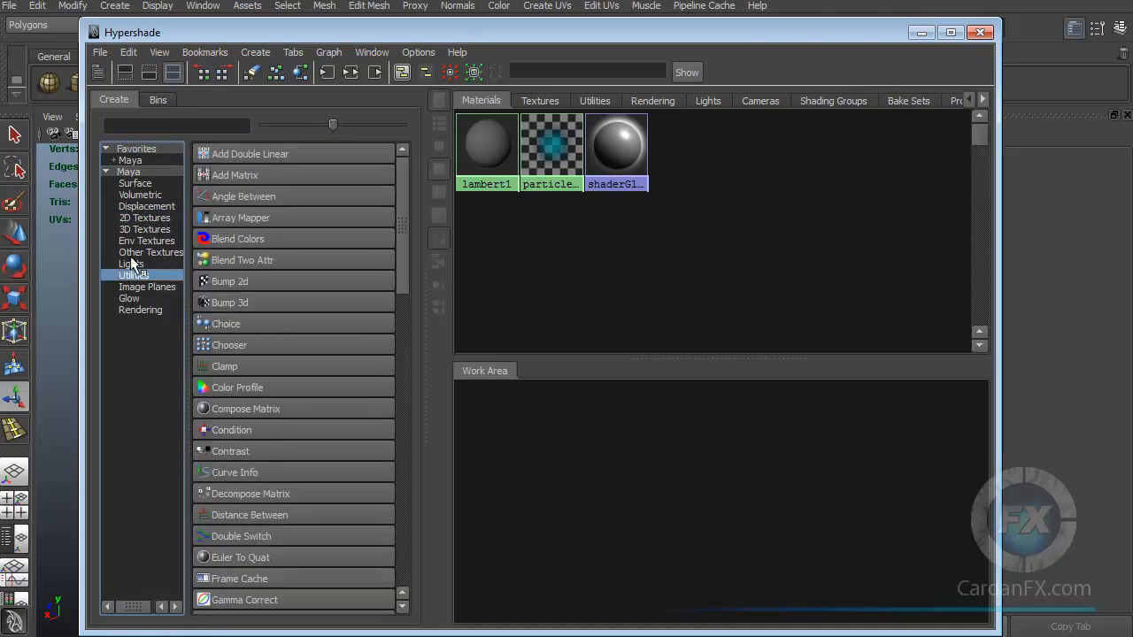
left_click(138, 253)
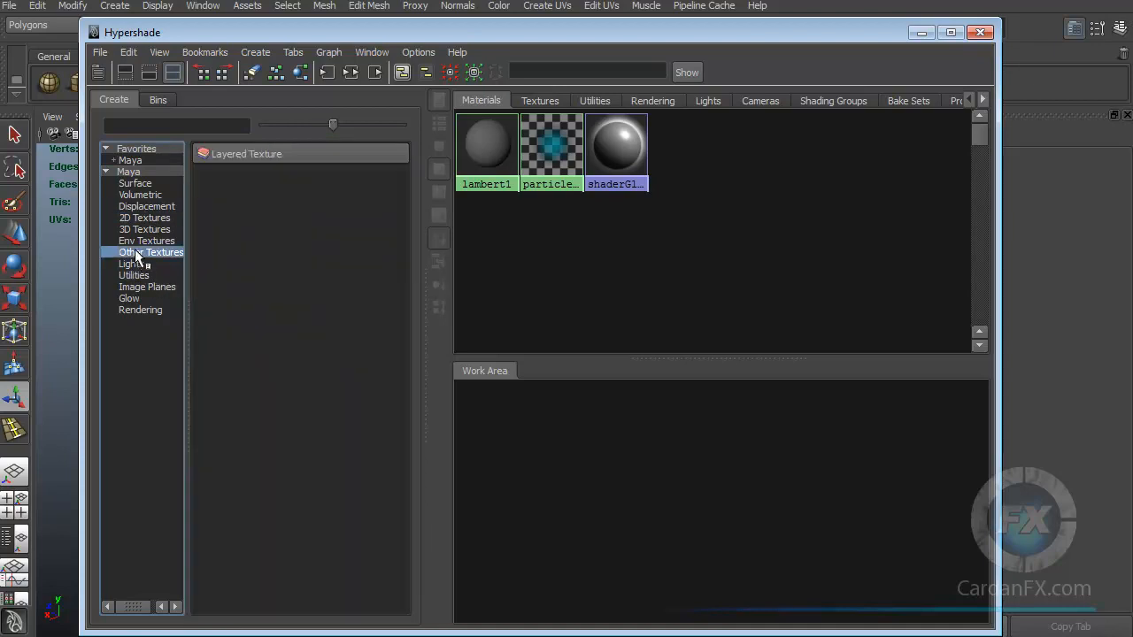
left_click(138, 173)
left_click(137, 184)
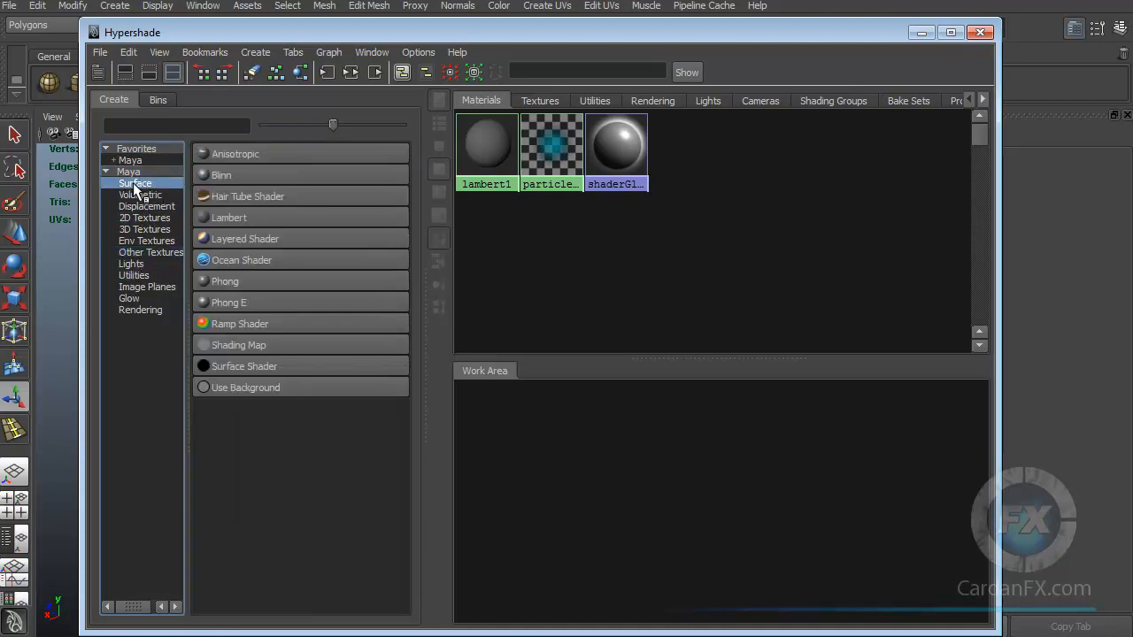
Move the Hypershade aside to uncover the viewport and examine the aircraft's body and arch up close.
left_click_drag(335, 41, 704, 60)
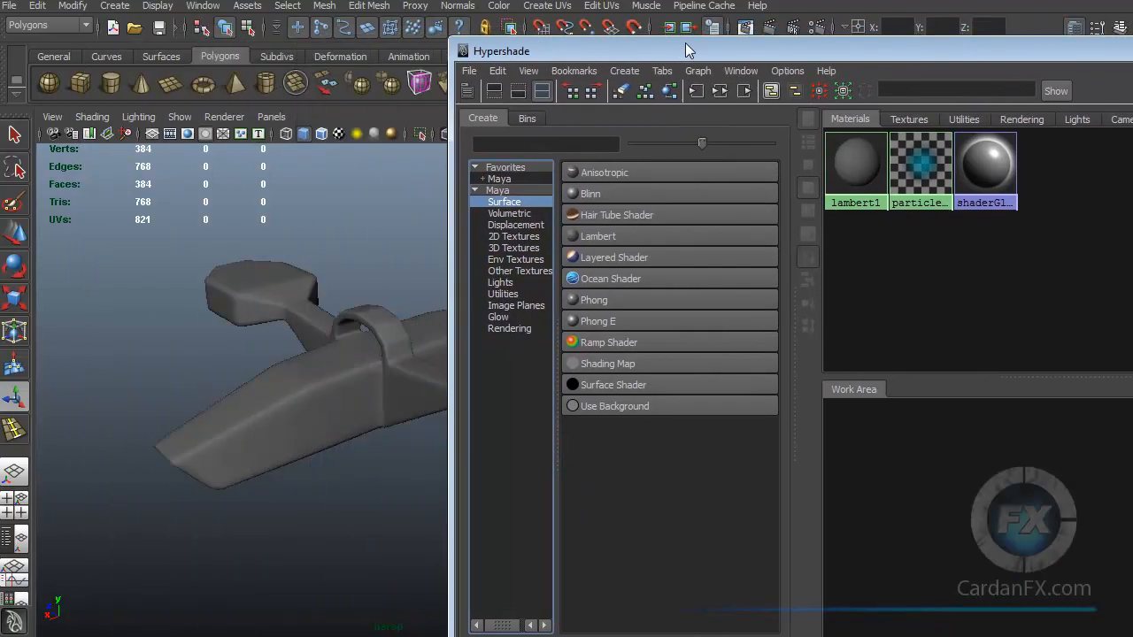
left_click_drag(286, 282, 294, 345, "alt")
left_click_drag(306, 401, 244, 353, "alt")
left_click_drag(394, 387, 377, 337, "alt")
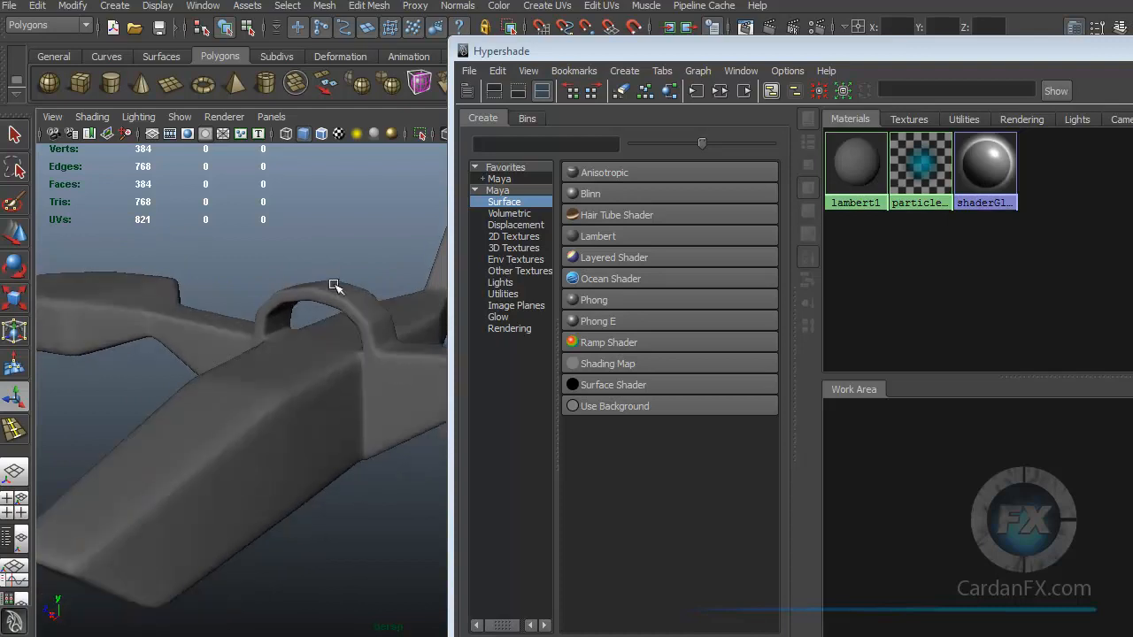
left_click_drag(363, 382, 320, 375, "alt")
scroll(286, 359, "up", 3)
left_click_drag(421, 409, 296, 341, "alt")
Reposition and narrow the Hypershade so its material area fits on screen while the aircraft's nose stays uncovered.
left_click_drag(767, 55, 549, 55)
left_click_drag(222, 322, 239, 322)
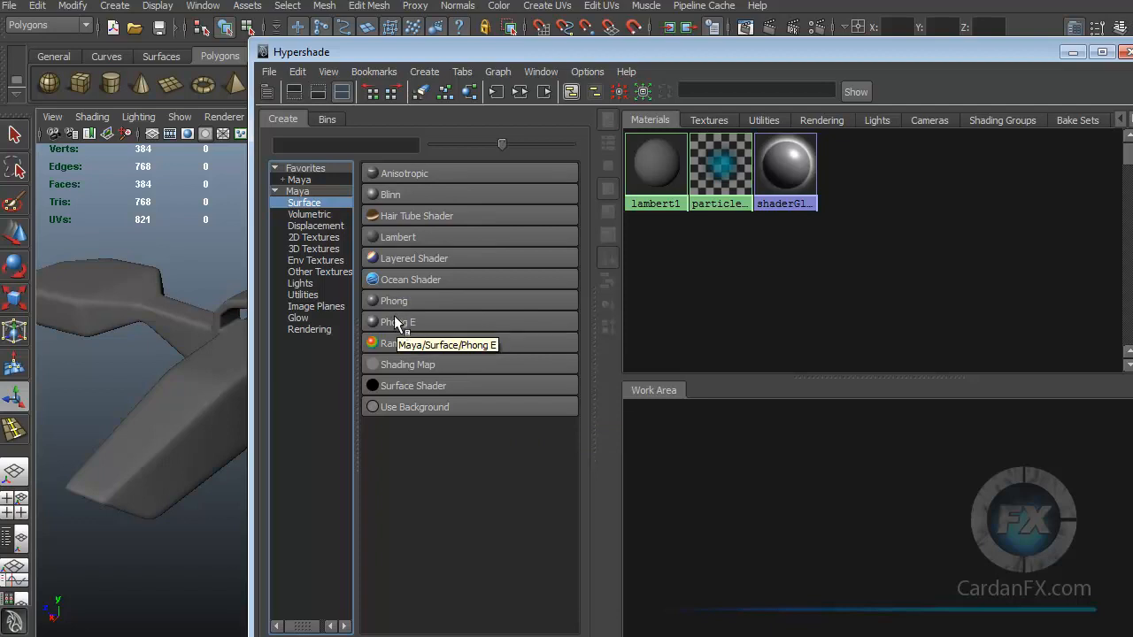
left_click_drag(255, 324, 306, 324)
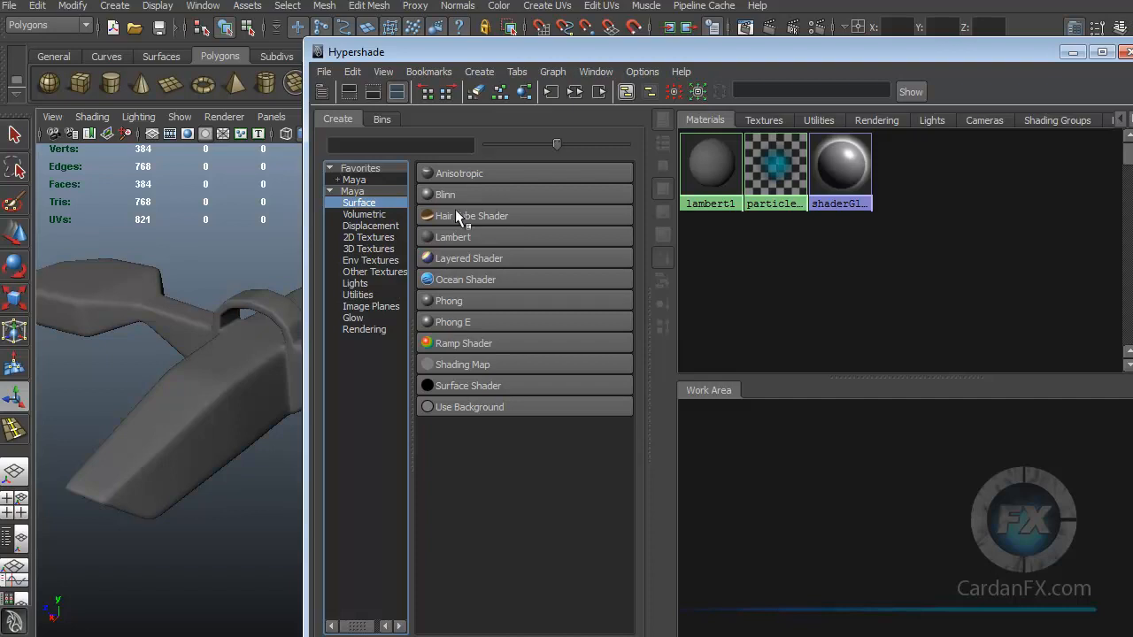
Create a Phong surface material and inspect its swatch in the work area.
left_click(445, 303)
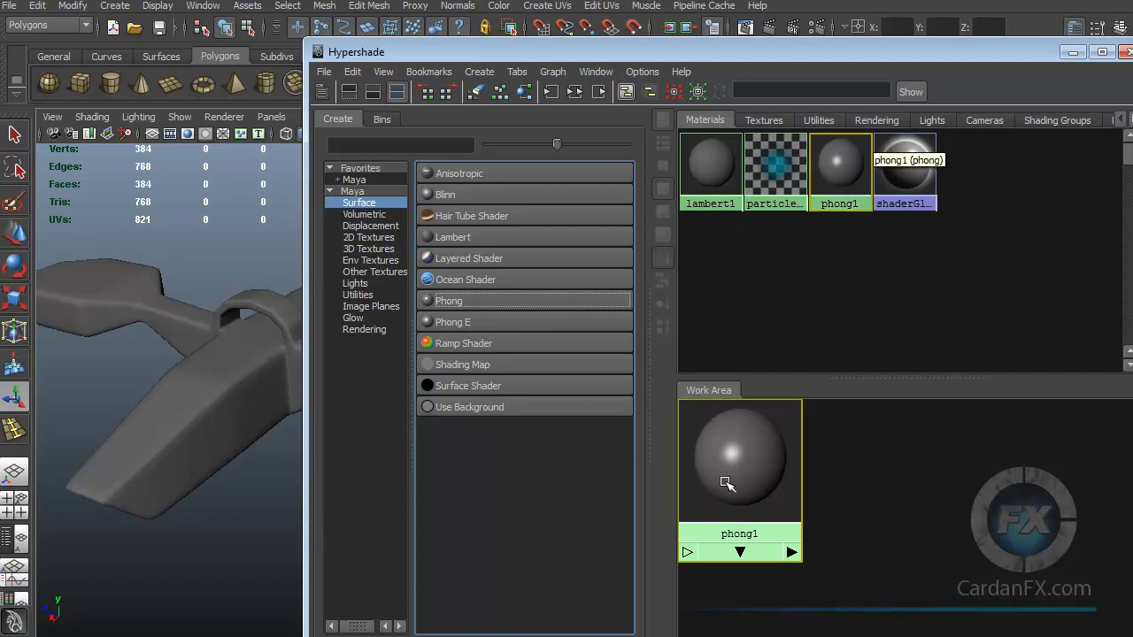
scroll(736, 501, "up", 2)
middle_click_drag(730, 467, 814, 537, "alt")
scroll(831, 535, "up", 4)
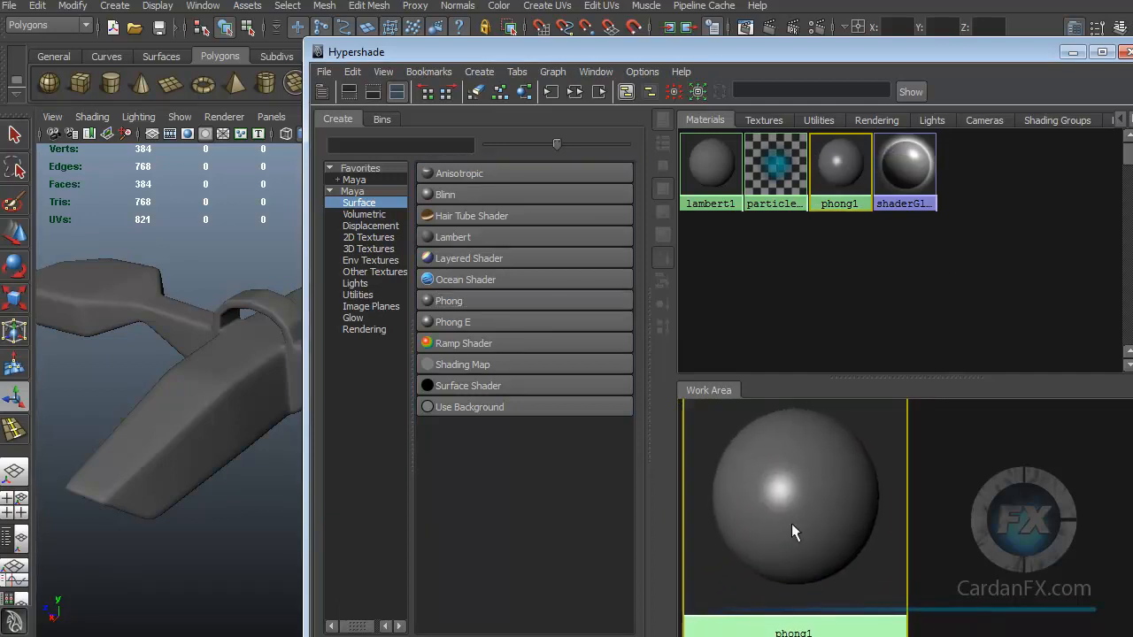
Create Phong E, Blinn, Hair Tube Shader and Ocean Shader materials to compare their swatches.
left_click(444, 329)
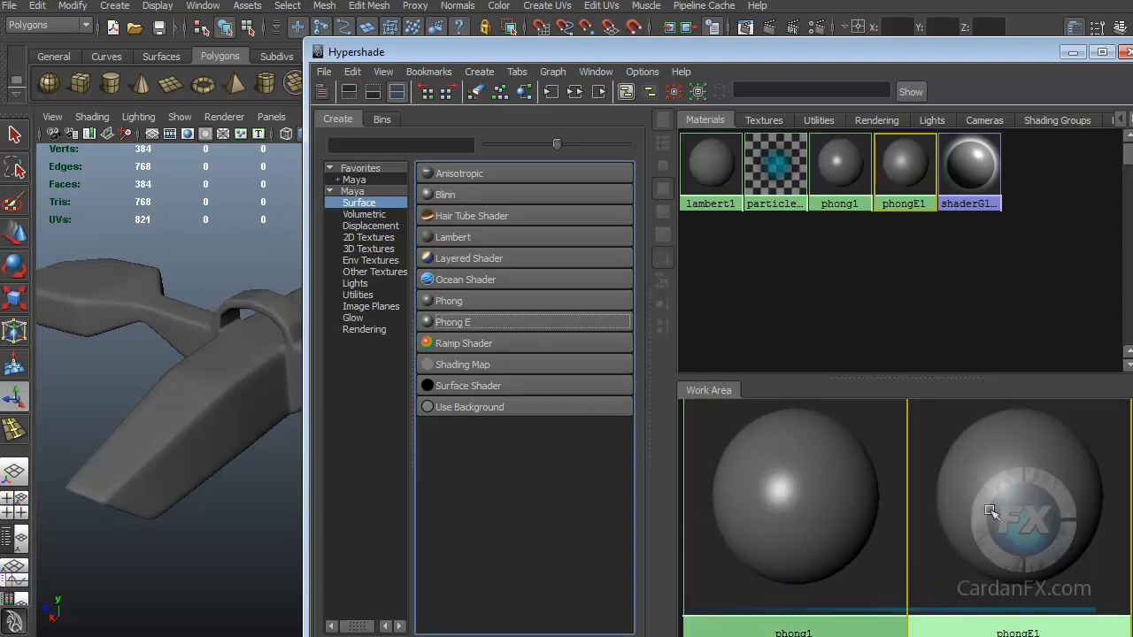
left_click(448, 195)
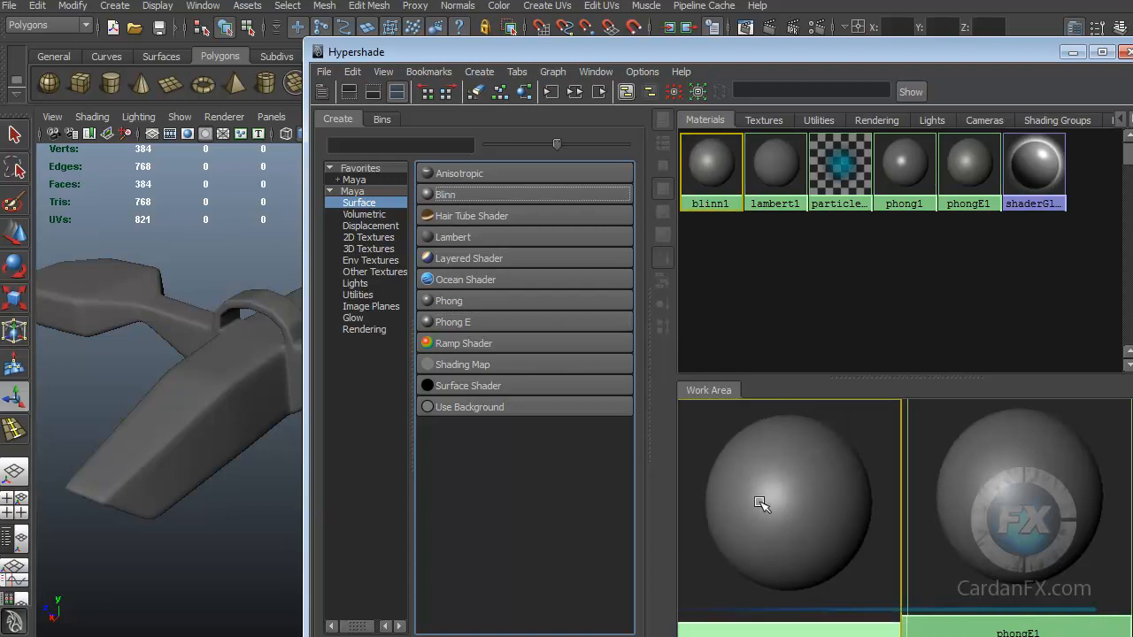
left_click(431, 216)
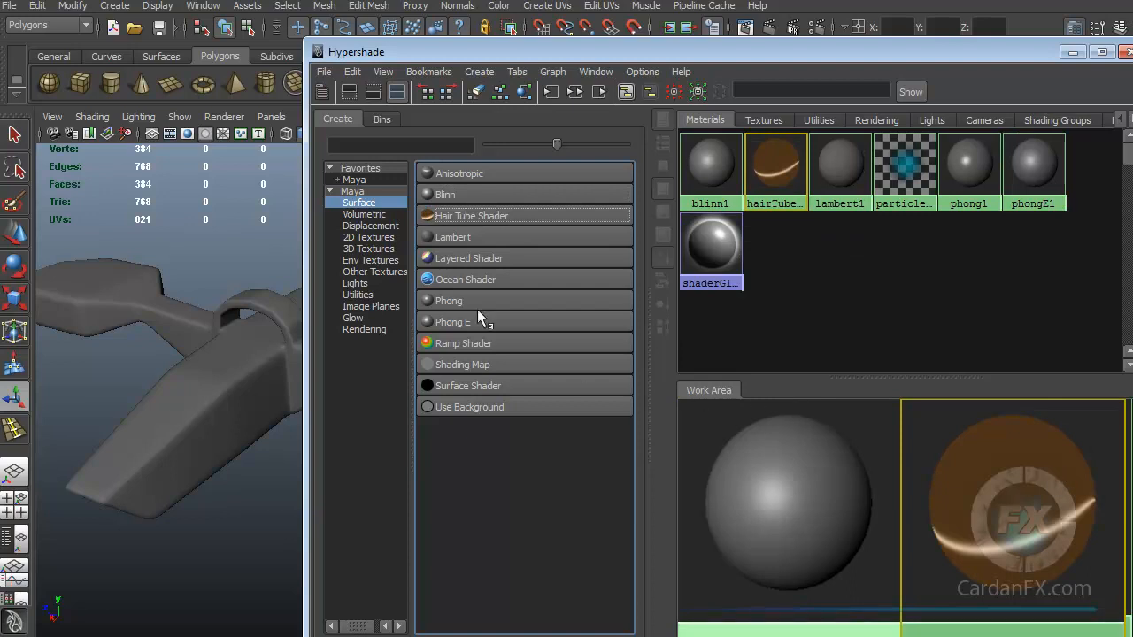
left_click(436, 282)
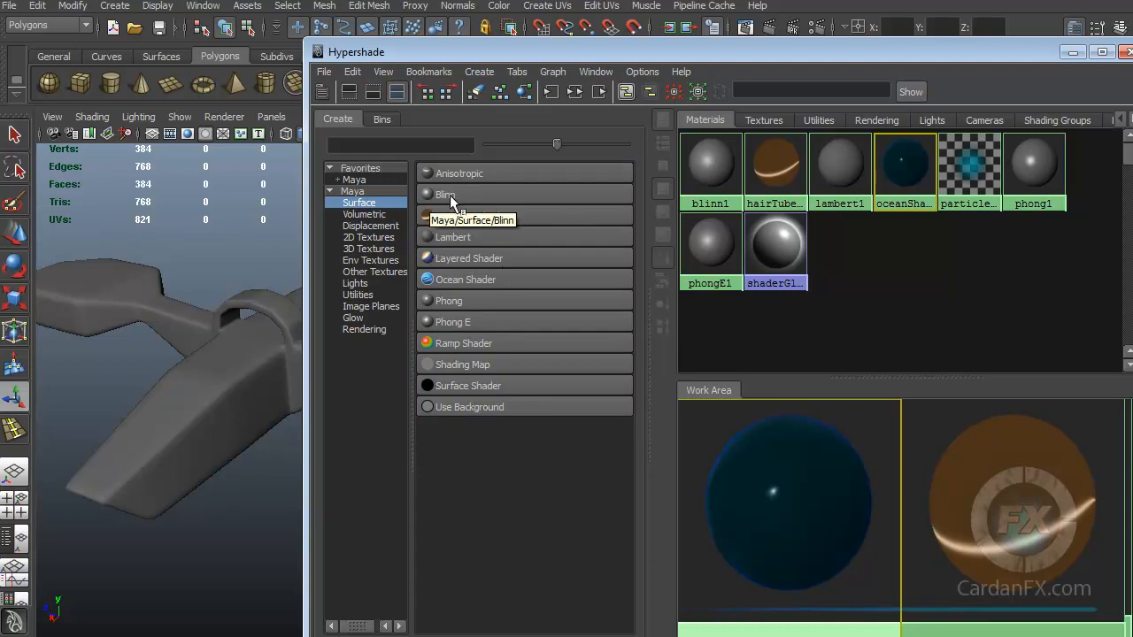
Rename the Blinn material as MyMaterial, moving the Hypershade aside to uncover its attributes.
left_click(715, 177)
left_click_drag(799, 50, 322, 89)
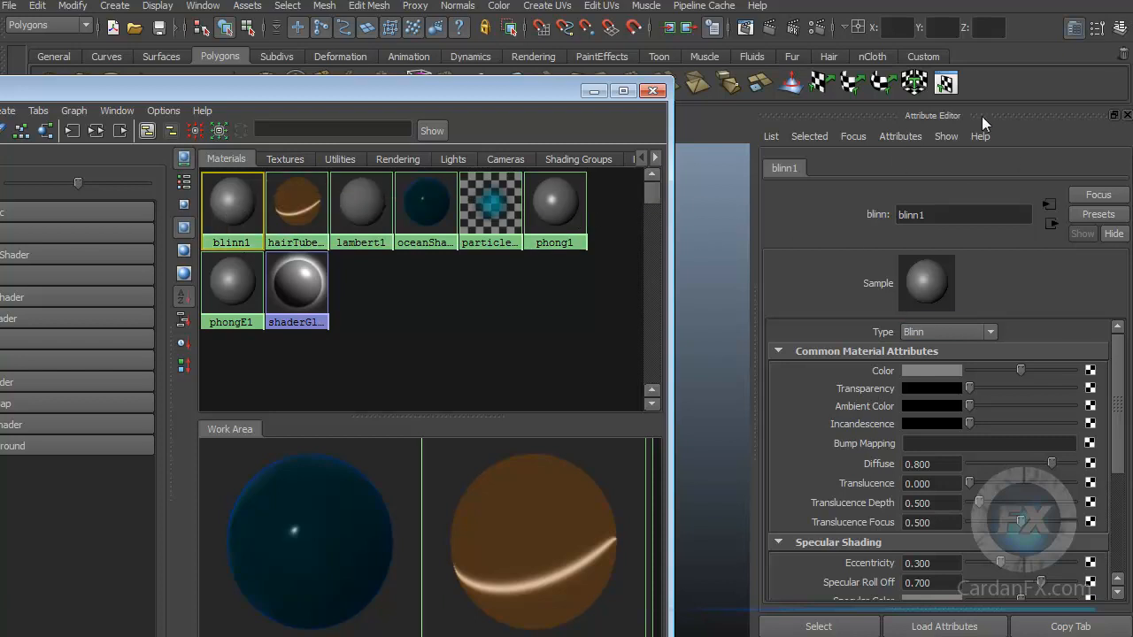
left_click(946, 216)
double_click(915, 223)
type("MyMaterial")
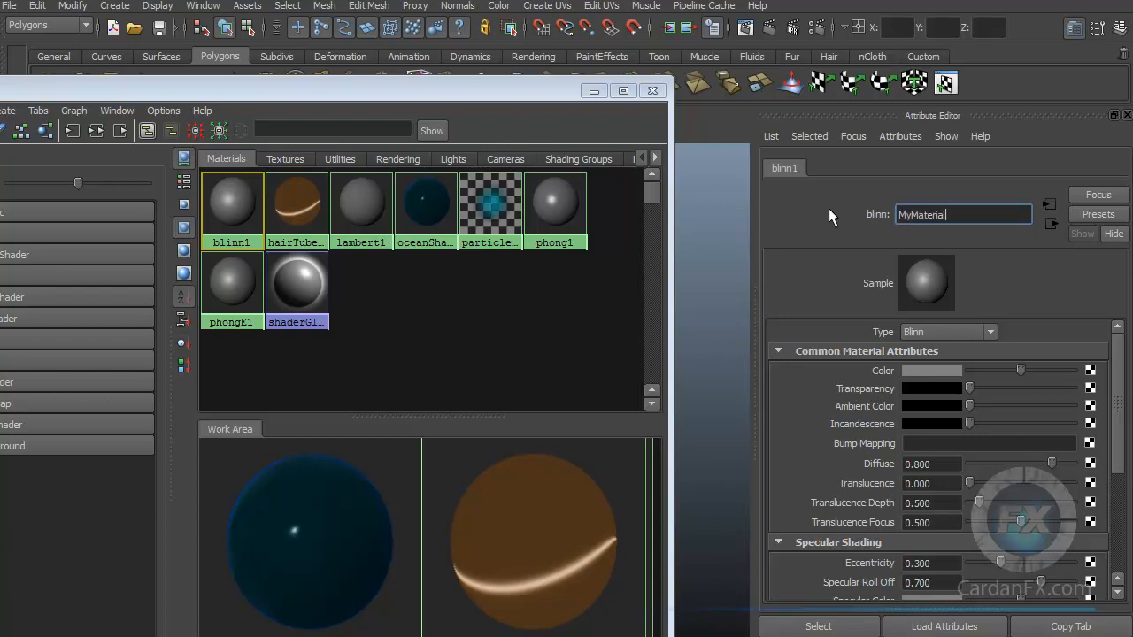
key("Return")
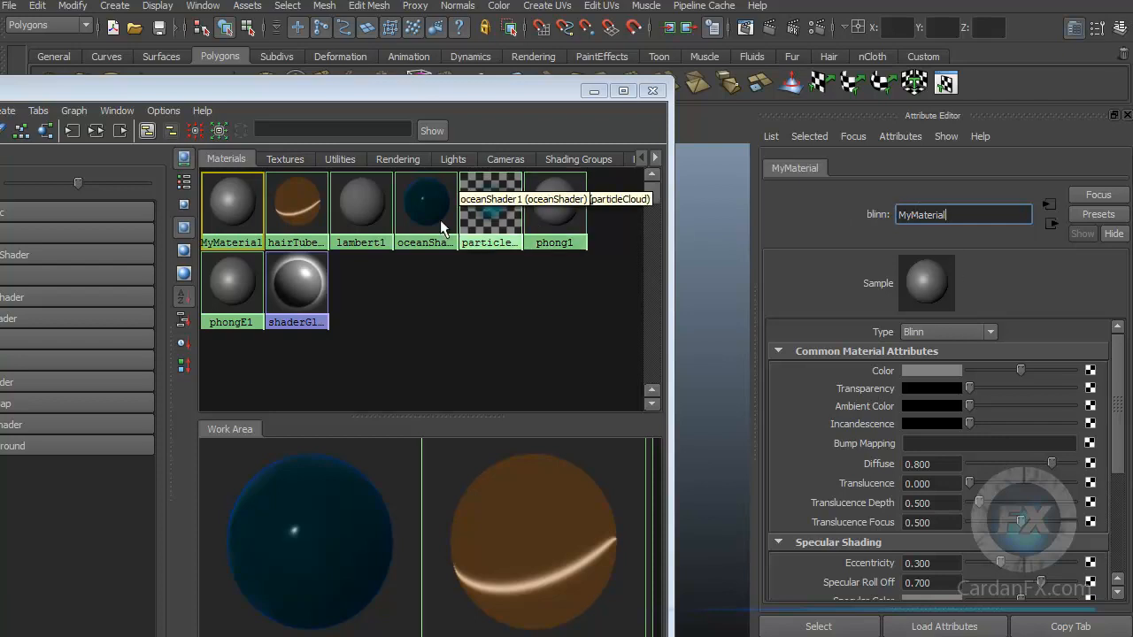
Delete the hair tube, ocean, Phong and Phong E materials, keeping MyMaterial and the default ones.
left_click_drag(324, 89, 409, 93)
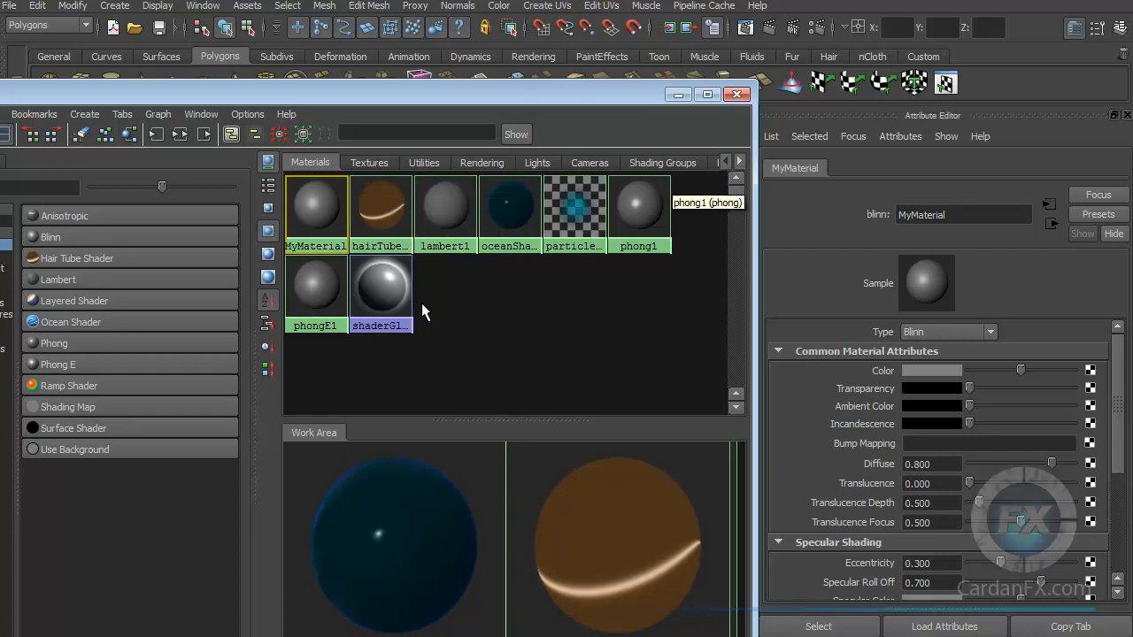
left_click(392, 221)
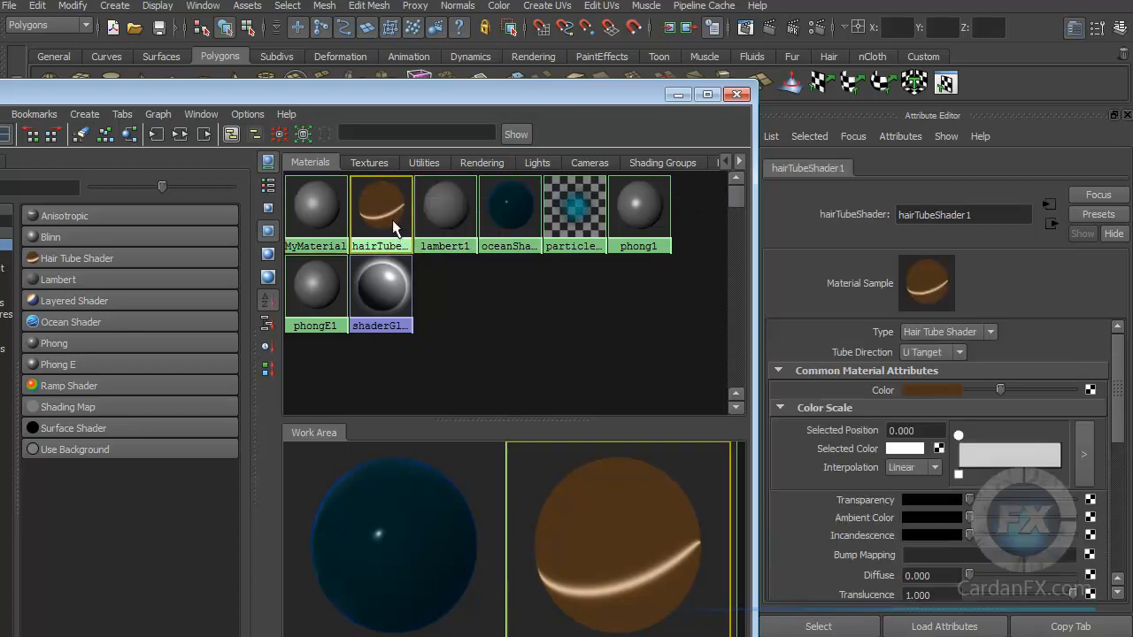
key("Delete")
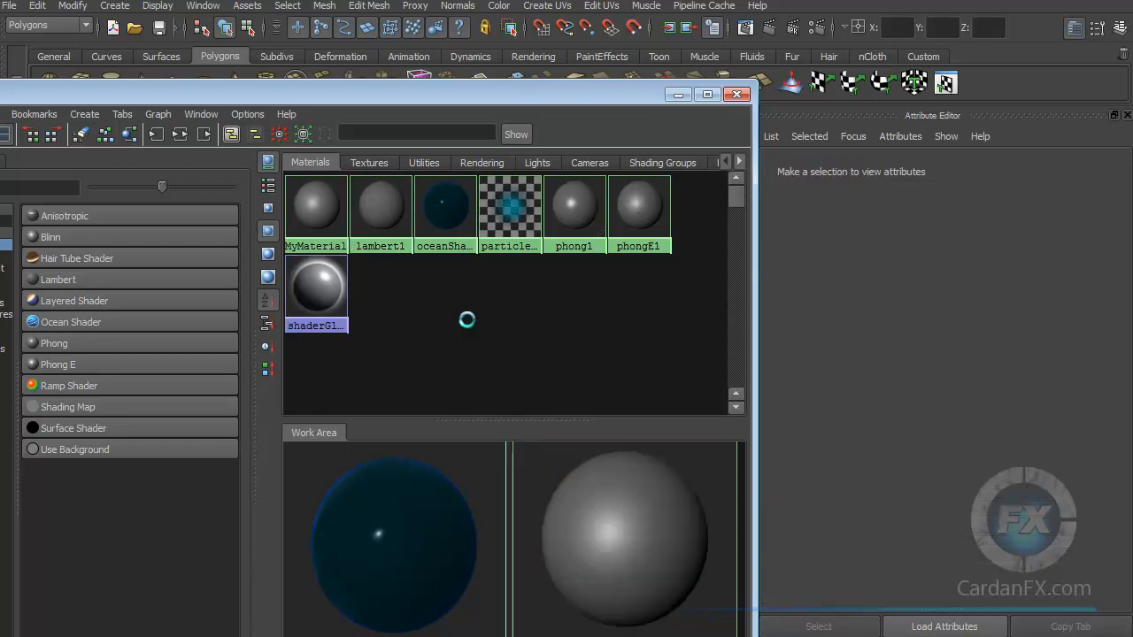
left_click(388, 212)
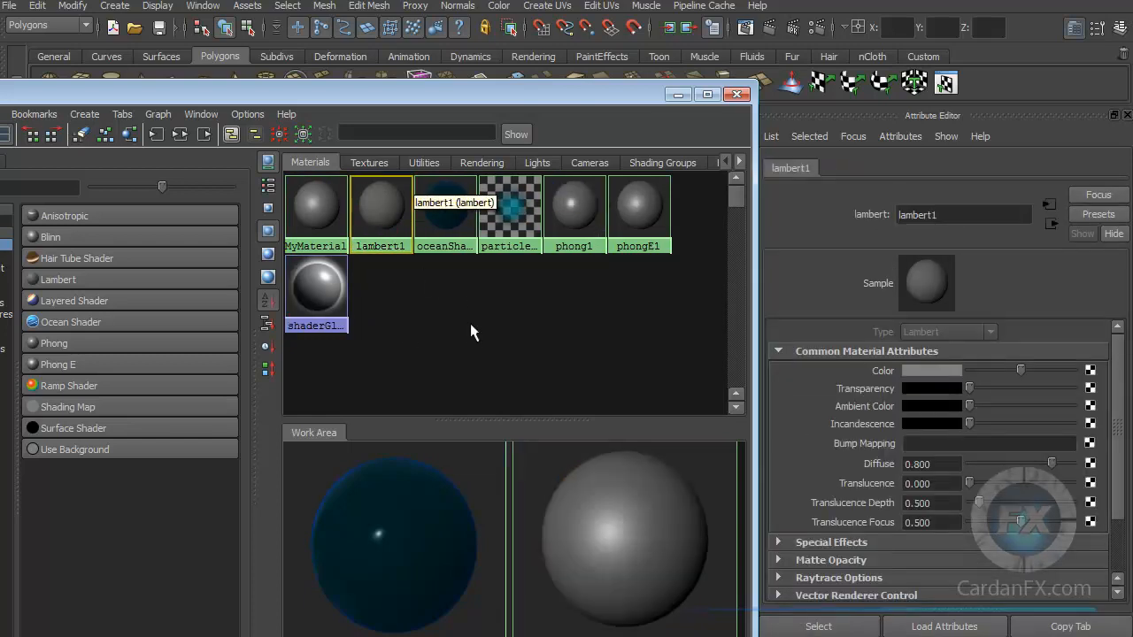
left_click(438, 205)
key("Delete")
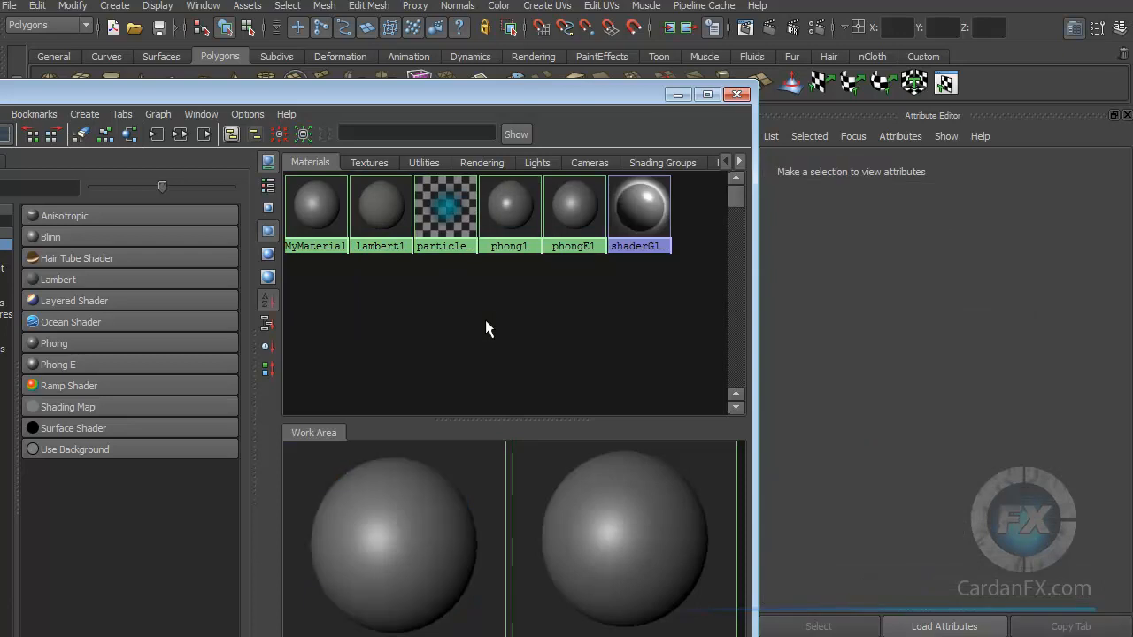
left_click(520, 204)
key("Delete")
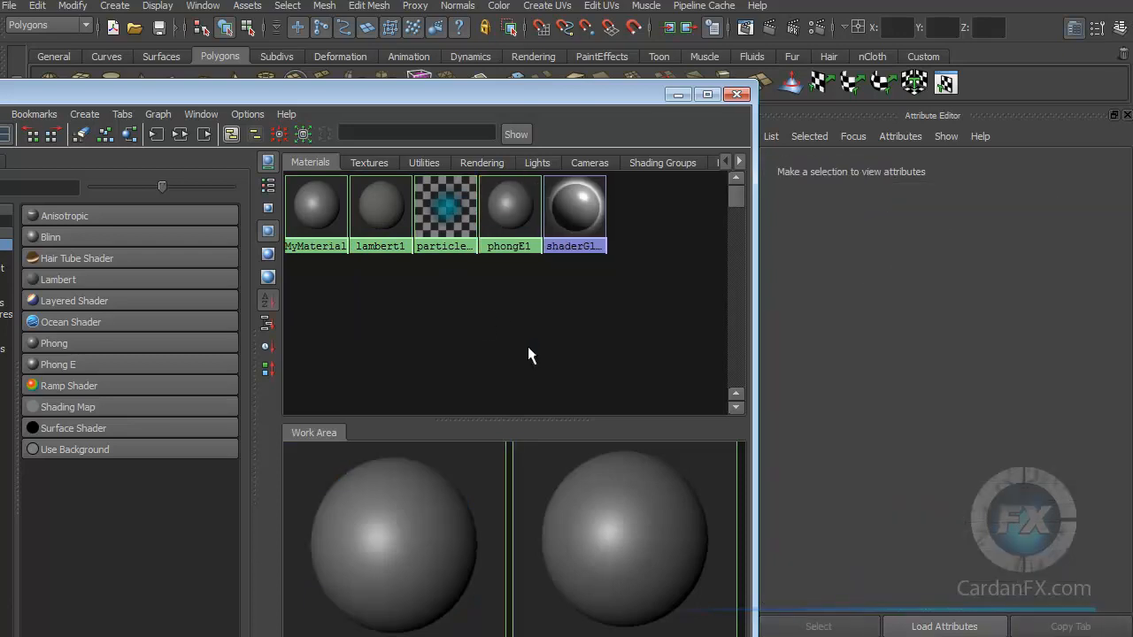
left_click(513, 205)
key("Delete")
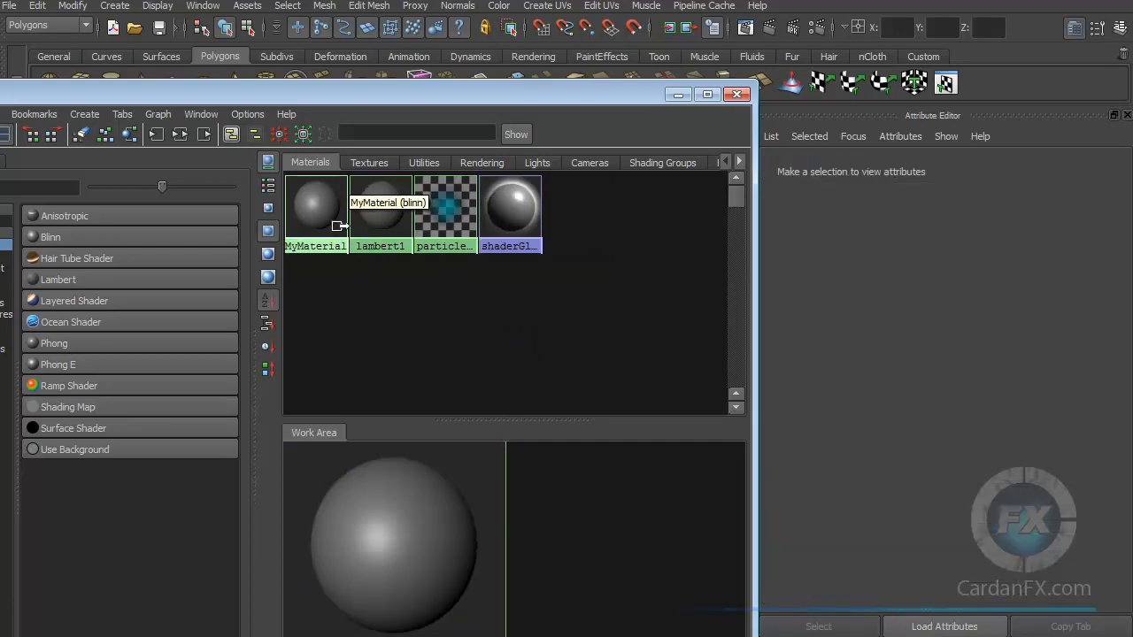
Select the aircraft mesh and go through its attribute nodes to its assigned lambert1 material.
left_click_drag(440, 97, 883, 100)
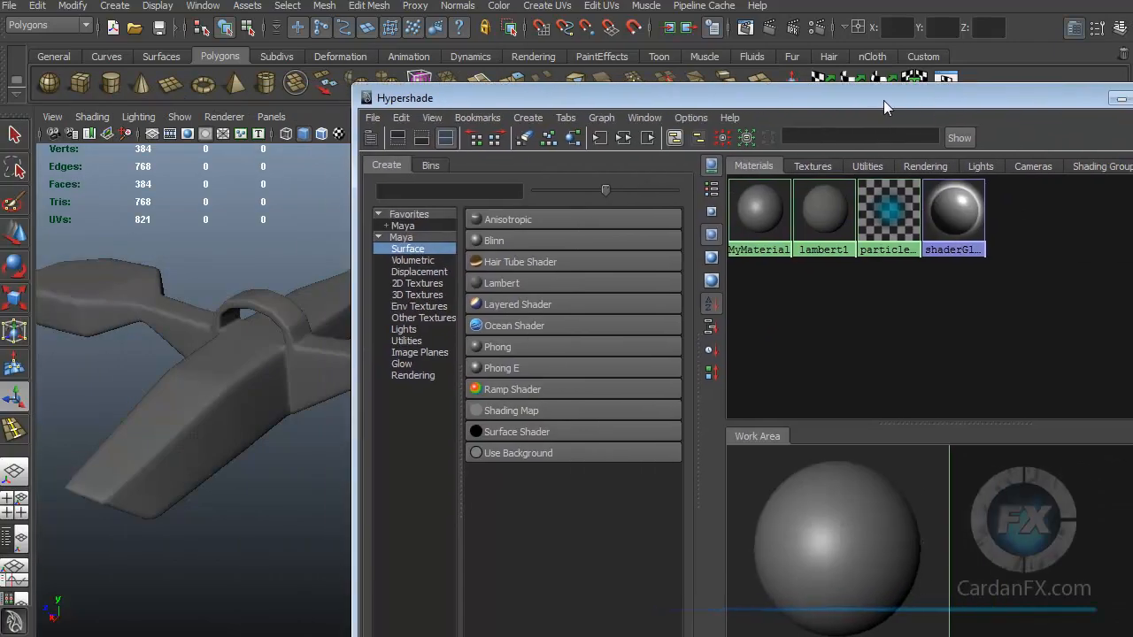
left_click(245, 359)
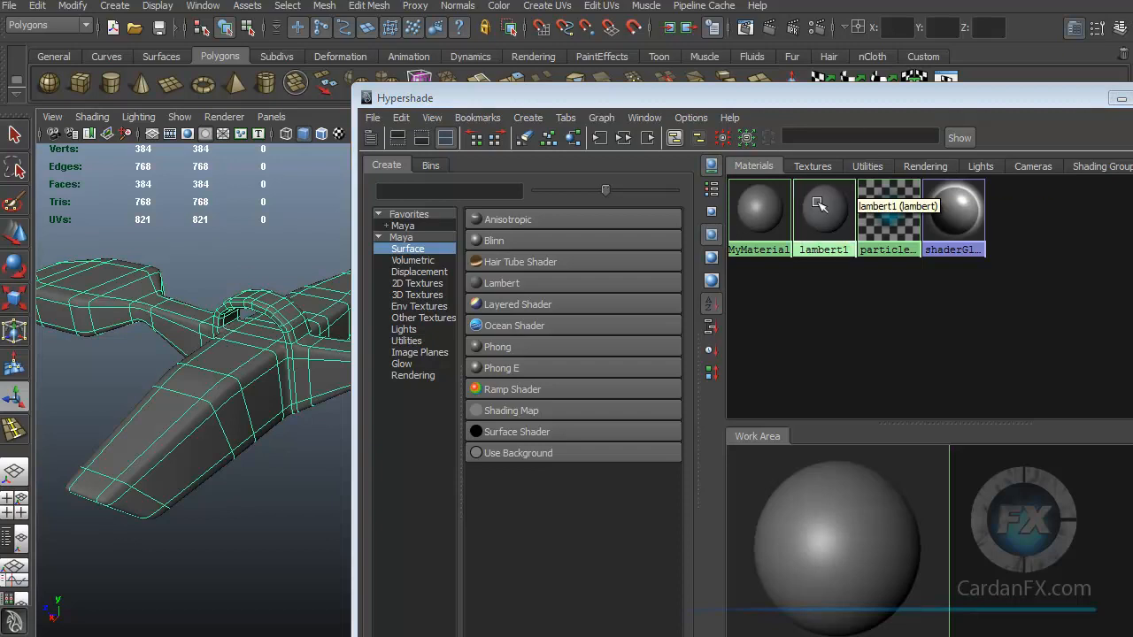
left_click_drag(503, 100, 1132, 180)
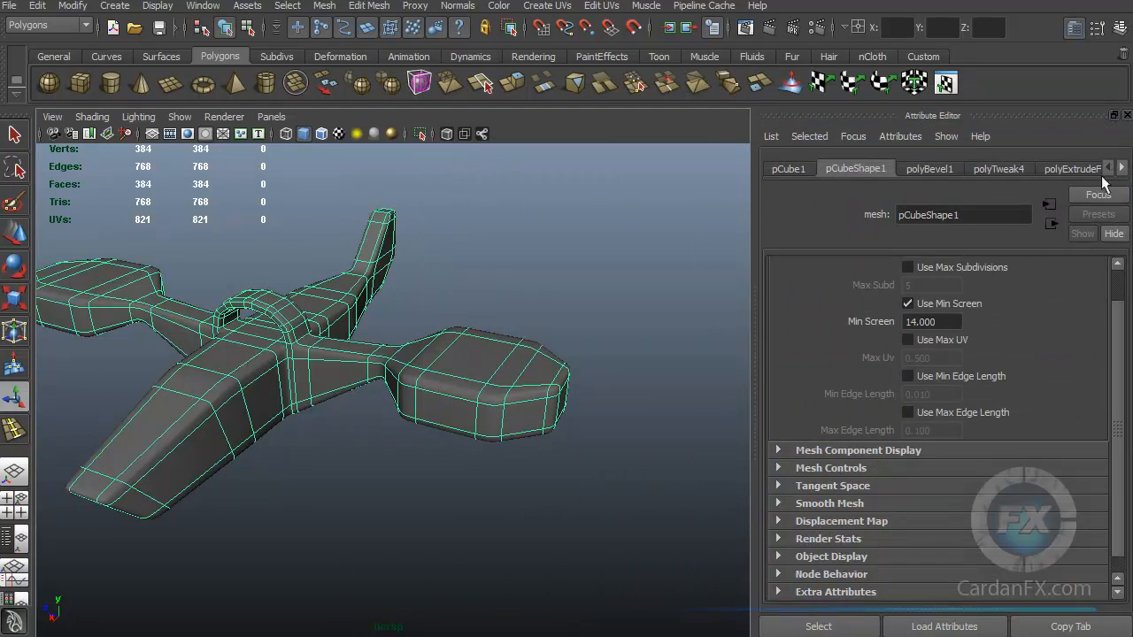
left_click(1122, 169)
left_click(1122, 169)
left_click(1123, 168)
left_click(1123, 168)
left_click(1123, 168)
left_click(1122, 168)
left_click(1122, 168)
left_click(1123, 168)
left_click(1122, 169)
left_click(1122, 168)
left_click(1123, 168)
left_click(1122, 168)
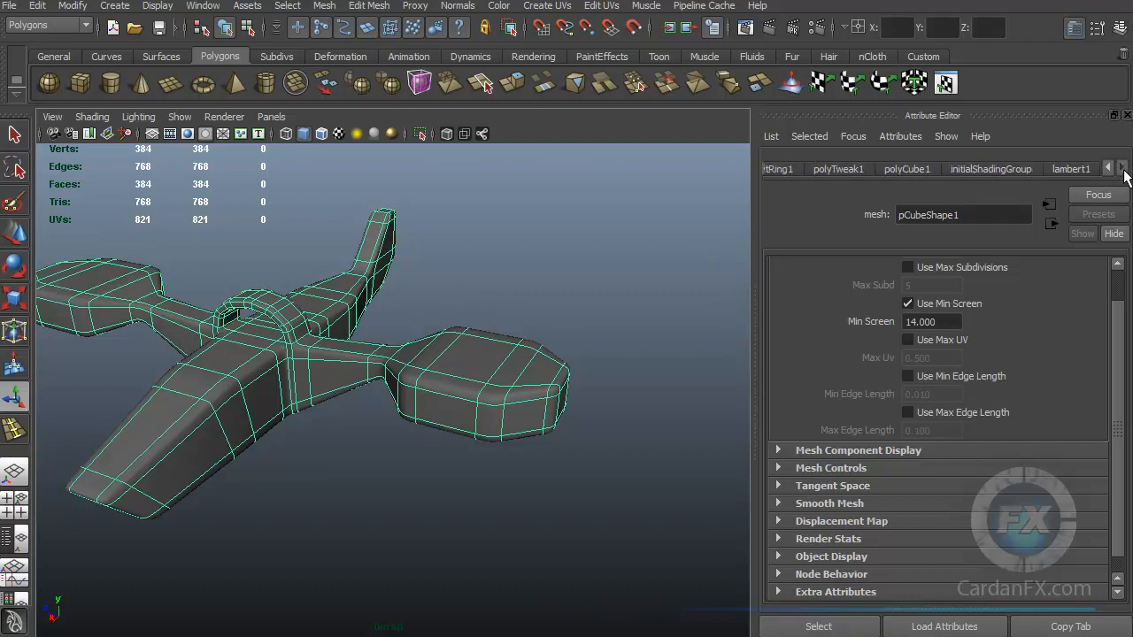
left_click(1069, 169)
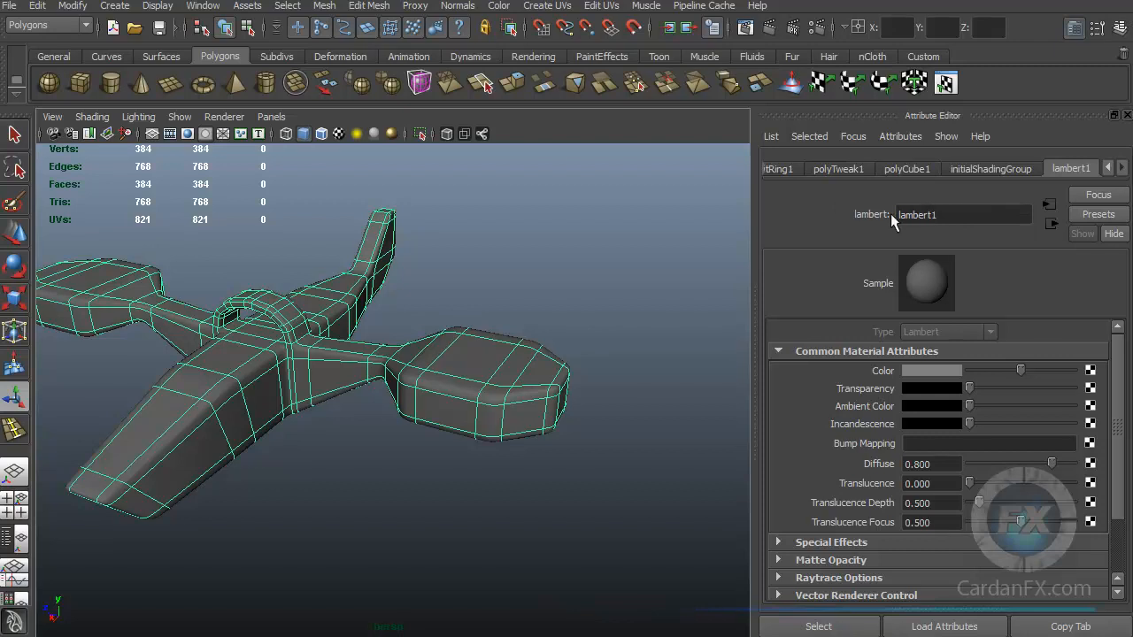
Inspect the lambert1 material's name and colour settings without changing them.
left_click(943, 217)
double_click(944, 217)
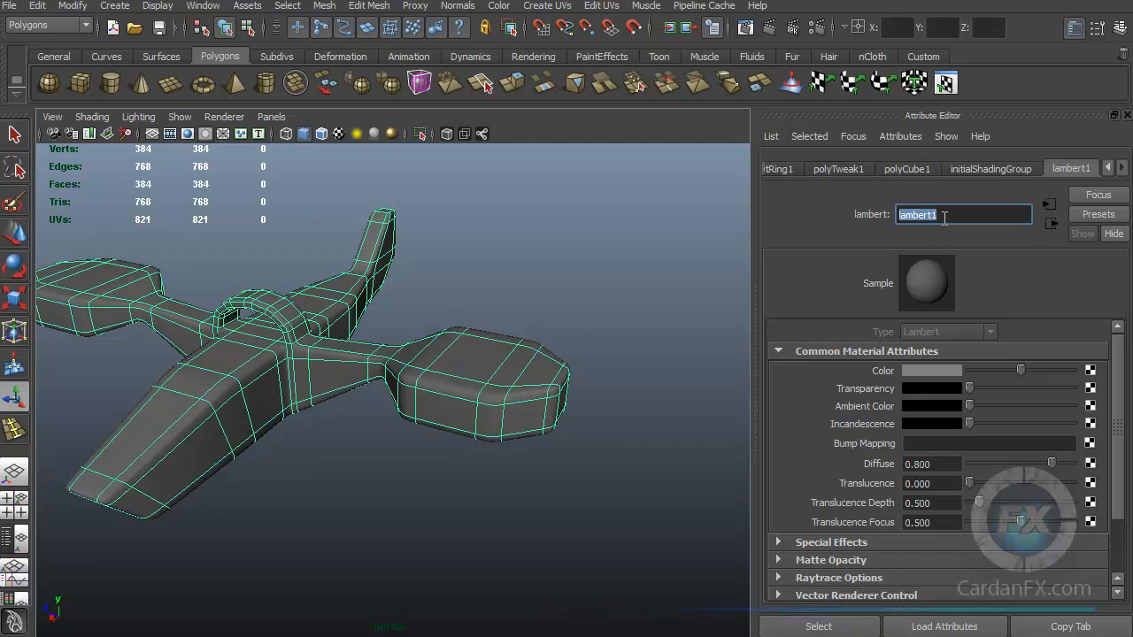
left_click(934, 376)
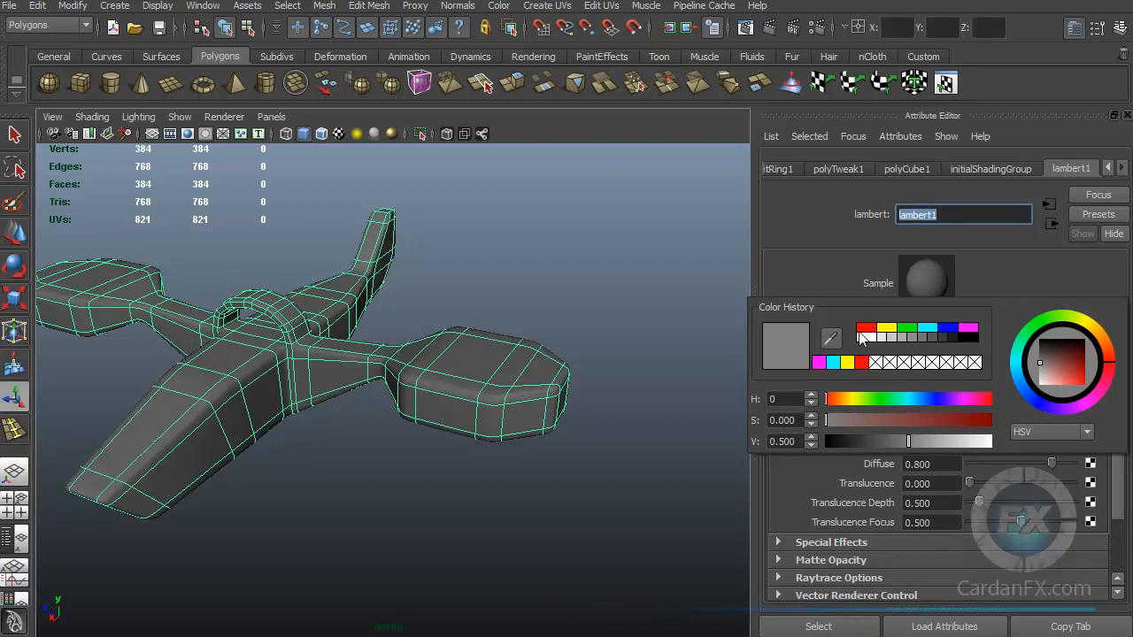
left_click(948, 215)
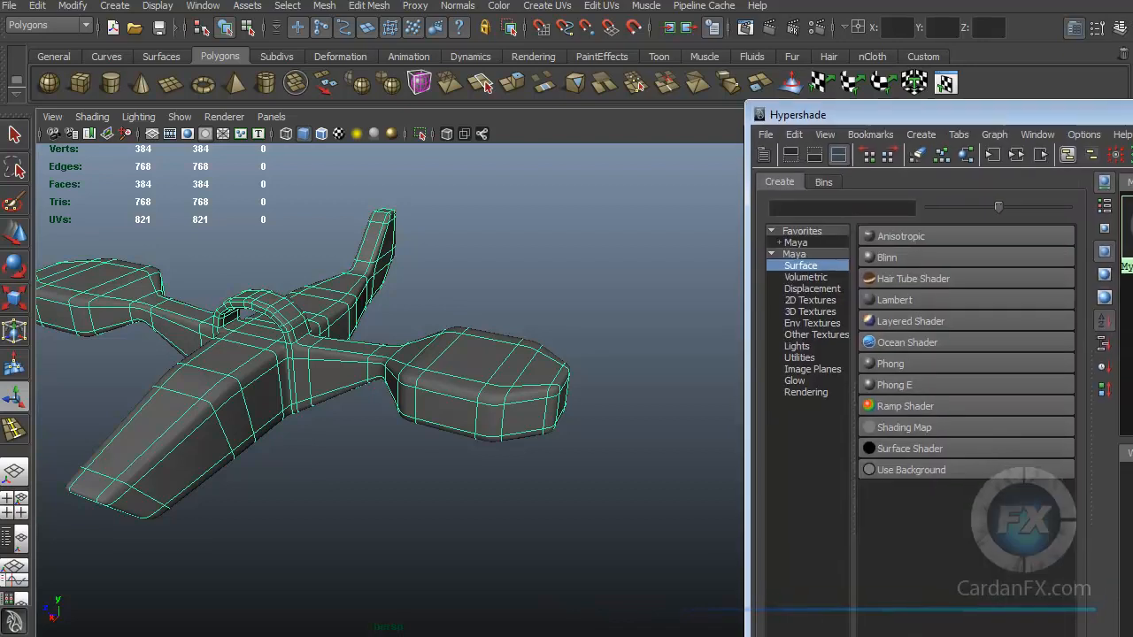
Bring the Hypershade back beside the aircraft and assign MyMaterial to the selected aircraft mesh.
left_click_drag(1124, 111, 858, 161)
left_click(794, 254)
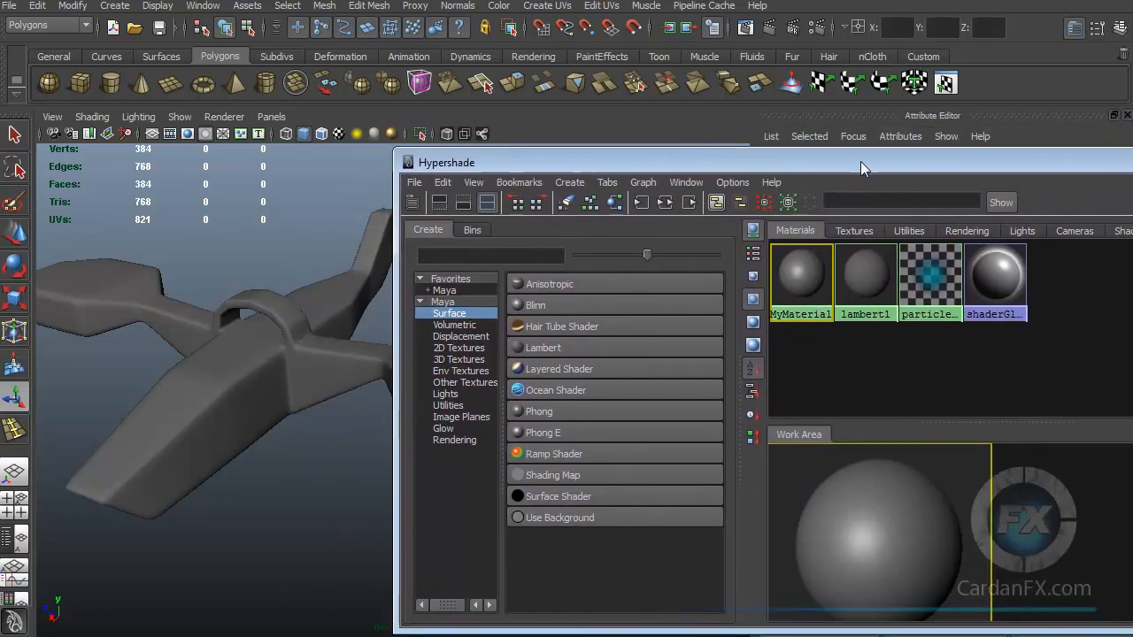
left_click(306, 307)
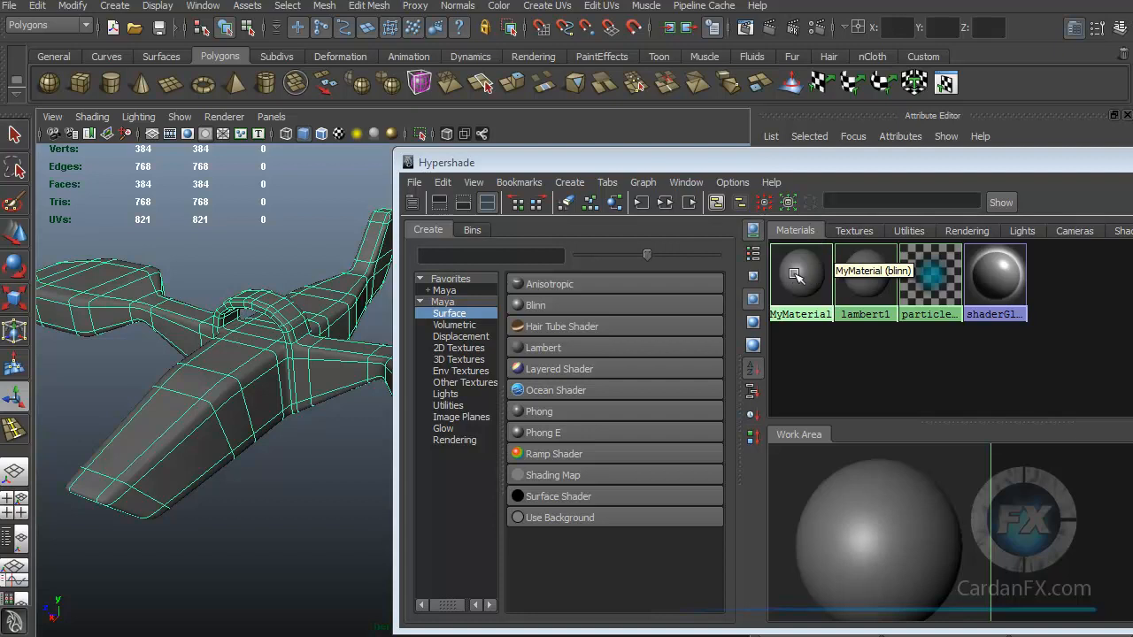
right_click(794, 279)
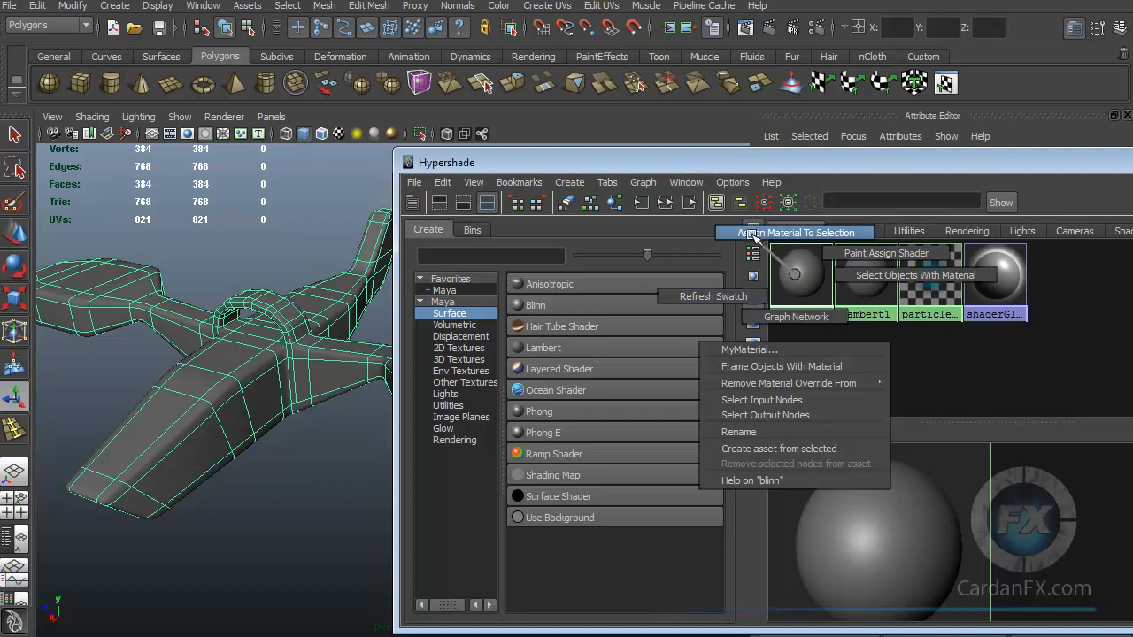
left_click(811, 233)
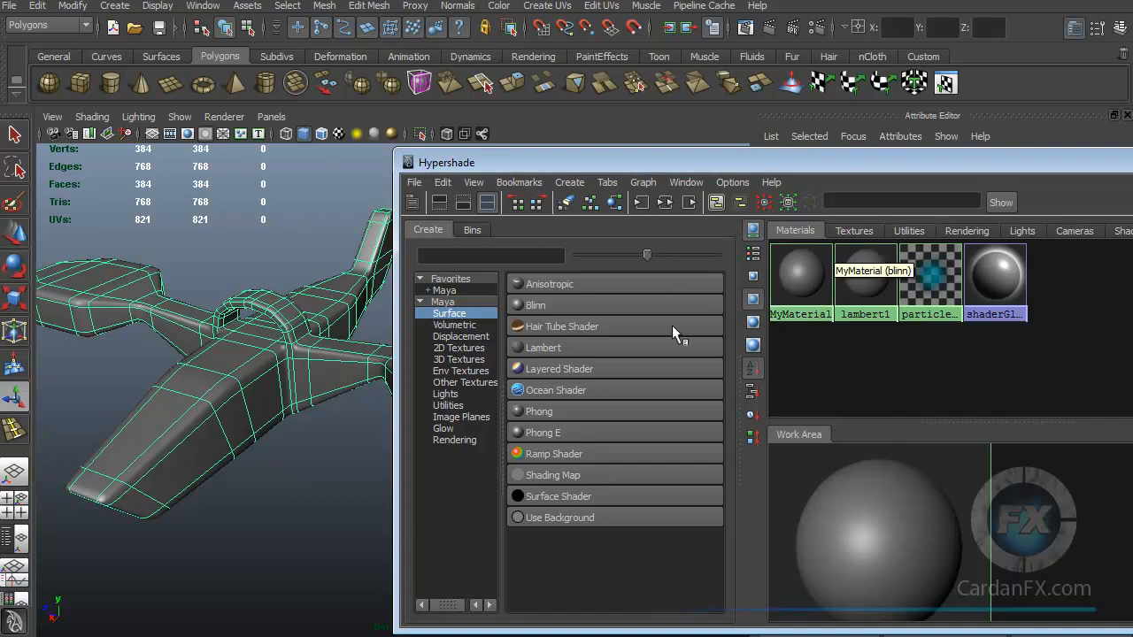
Deselect the aircraft, uncover the viewport and examine the new material's highlights on the model from another angle.
left_click(300, 457)
left_click_drag(497, 162, 736, 144)
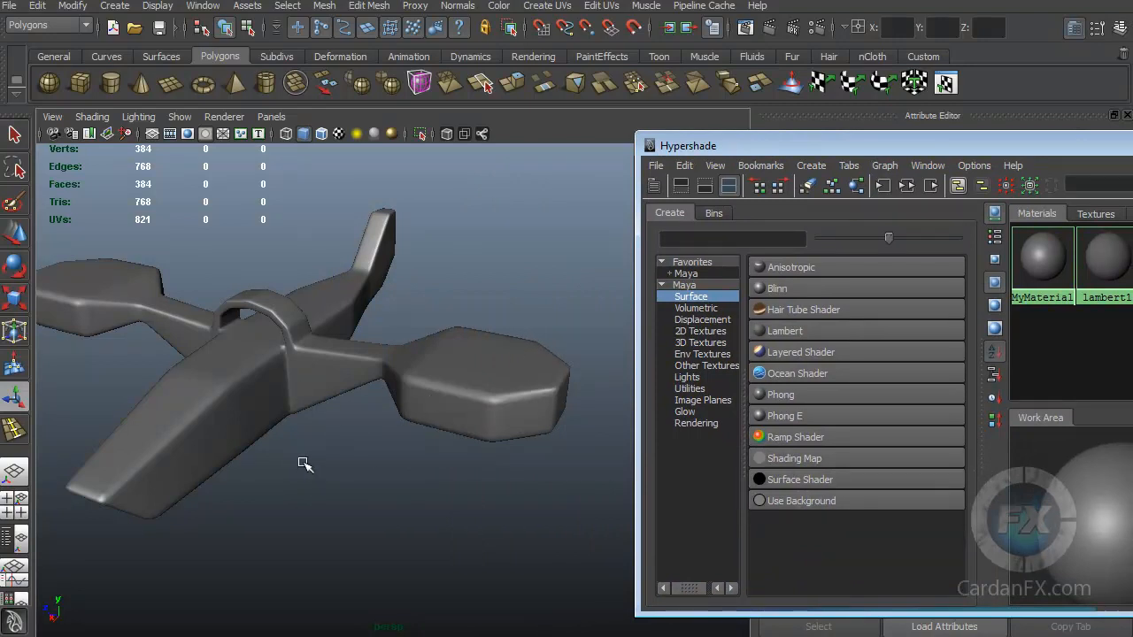
left_click_drag(325, 418, 559, 293, "alt")
Move the Hypershade over the viewport and widen it until all its node categories through Asset Nodes fit.
left_click_drag(905, 153, 522, 140)
left_click_drag(694, 141, 579, 142)
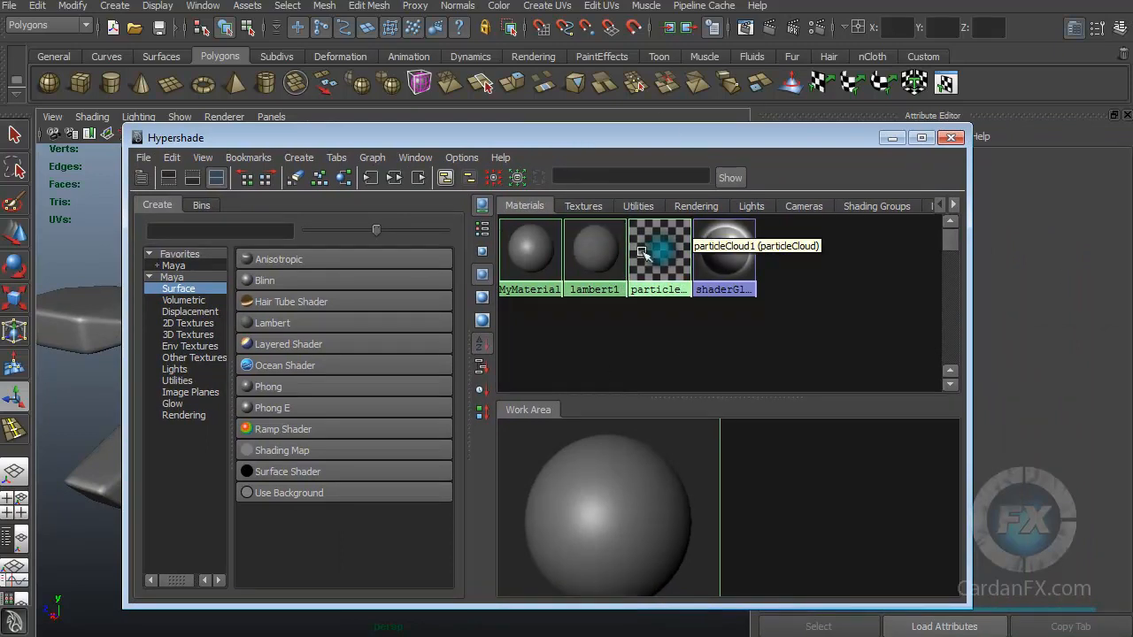
left_click_drag(670, 140, 582, 142)
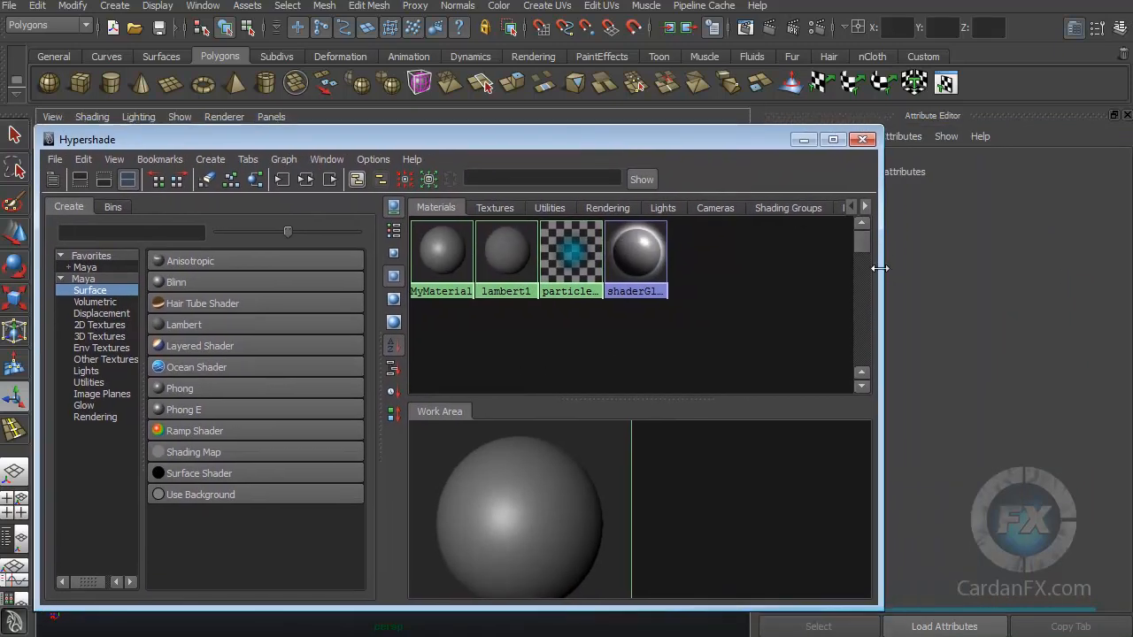
left_click_drag(883, 270, 1055, 270)
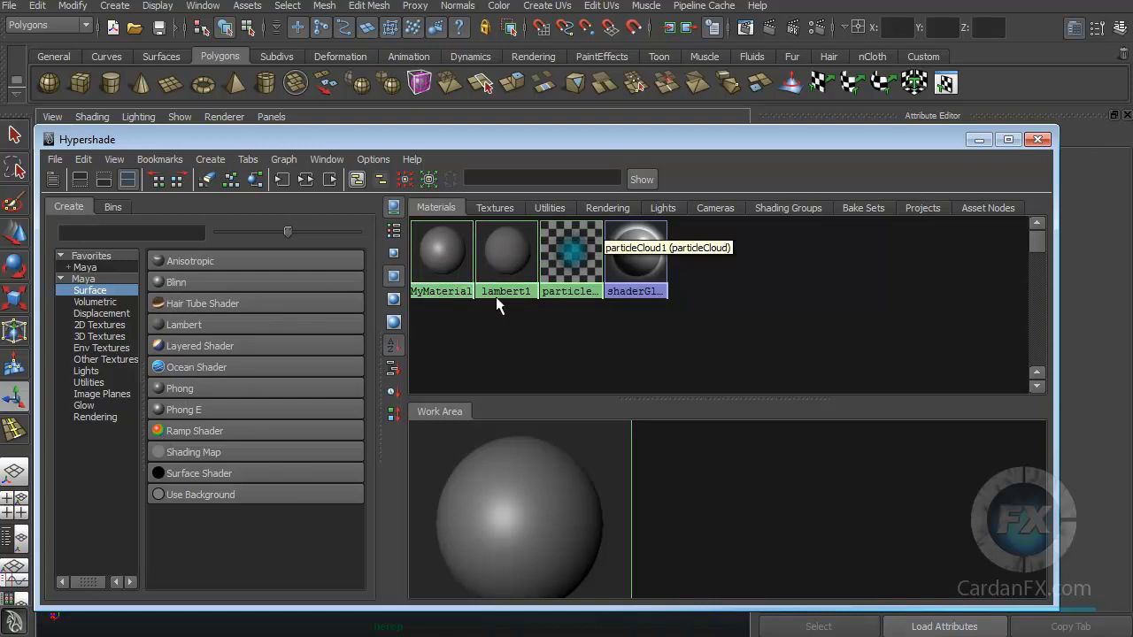
Enlarge the Hypershade's work area to fit the whole MyMaterial node, then check the scene's textures and return to its materials.
left_click_drag(719, 403, 721, 344)
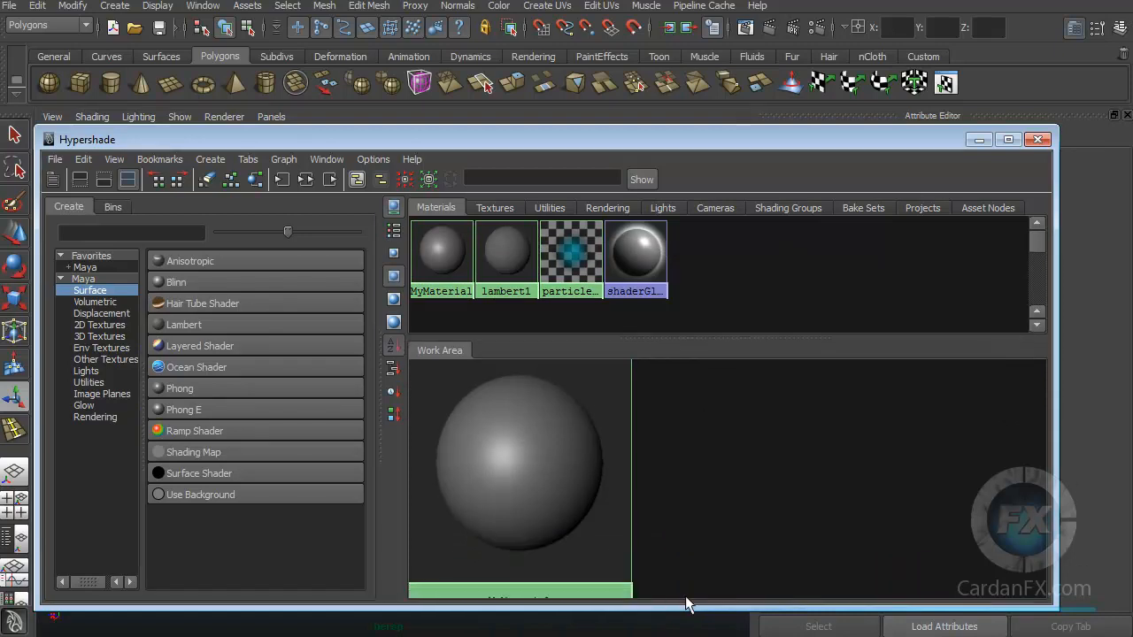
left_click_drag(688, 609, 689, 636)
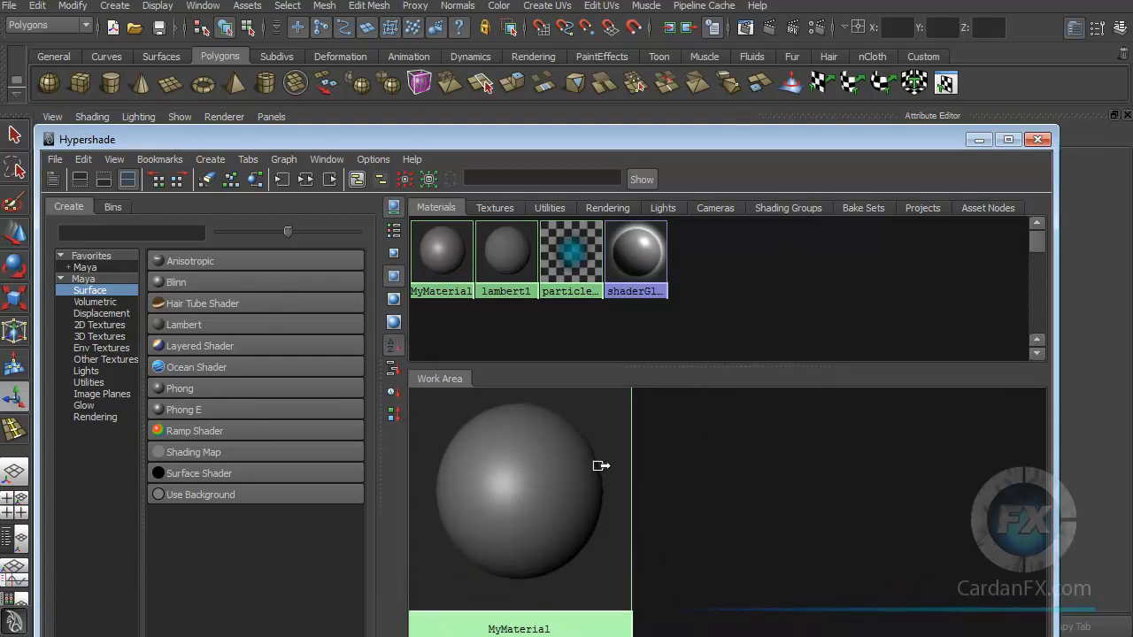
scroll(555, 494, "down", 2)
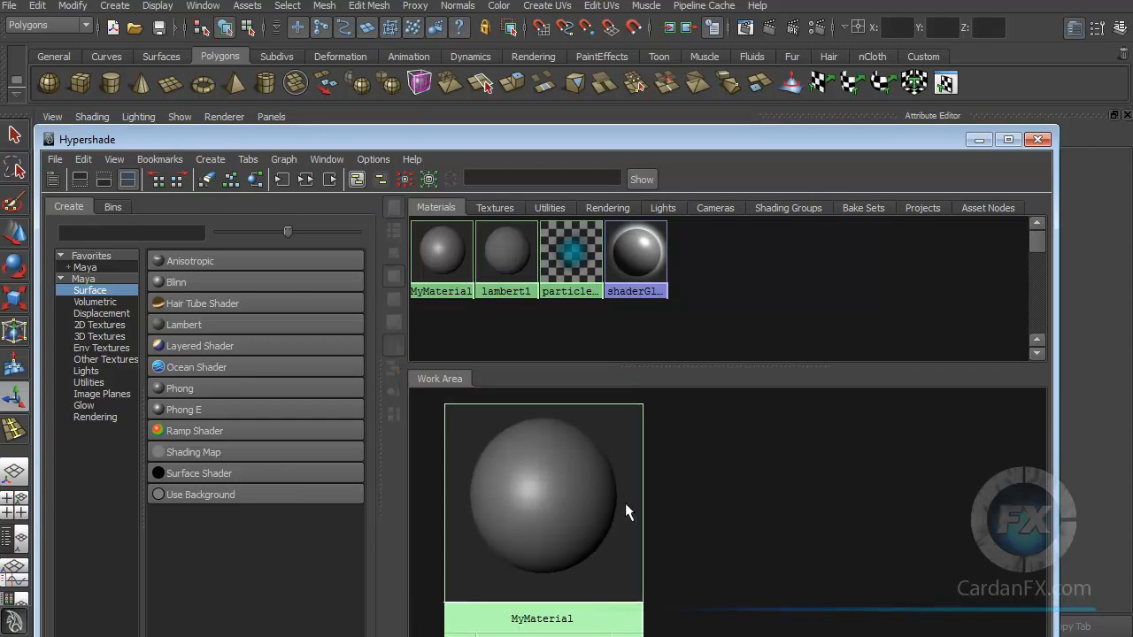
left_click_drag(657, 139, 663, 78)
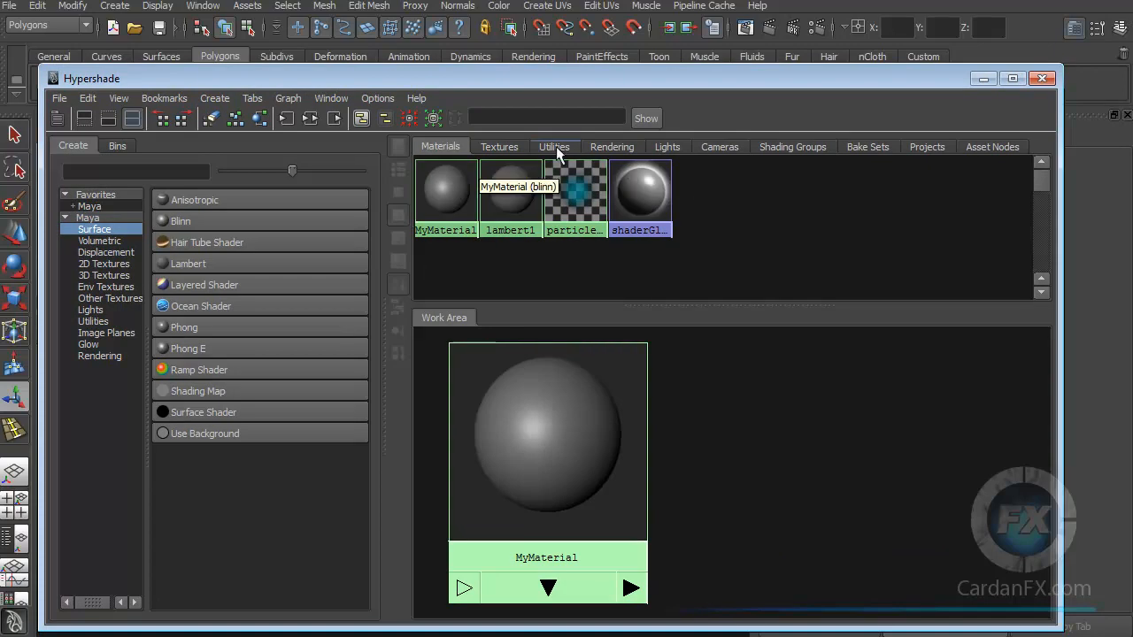
left_click(498, 146)
left_click(442, 146)
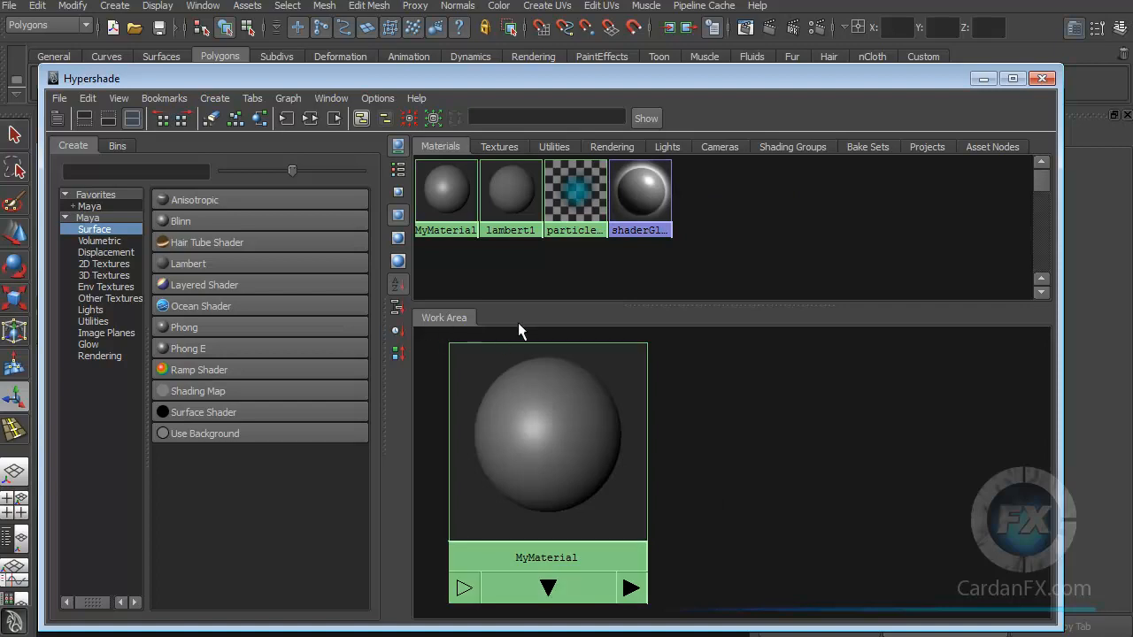
Graph MyMaterial's input and output connections in the work area and zoom out slightly to view its connection to blinn1SG.
double_click(552, 458)
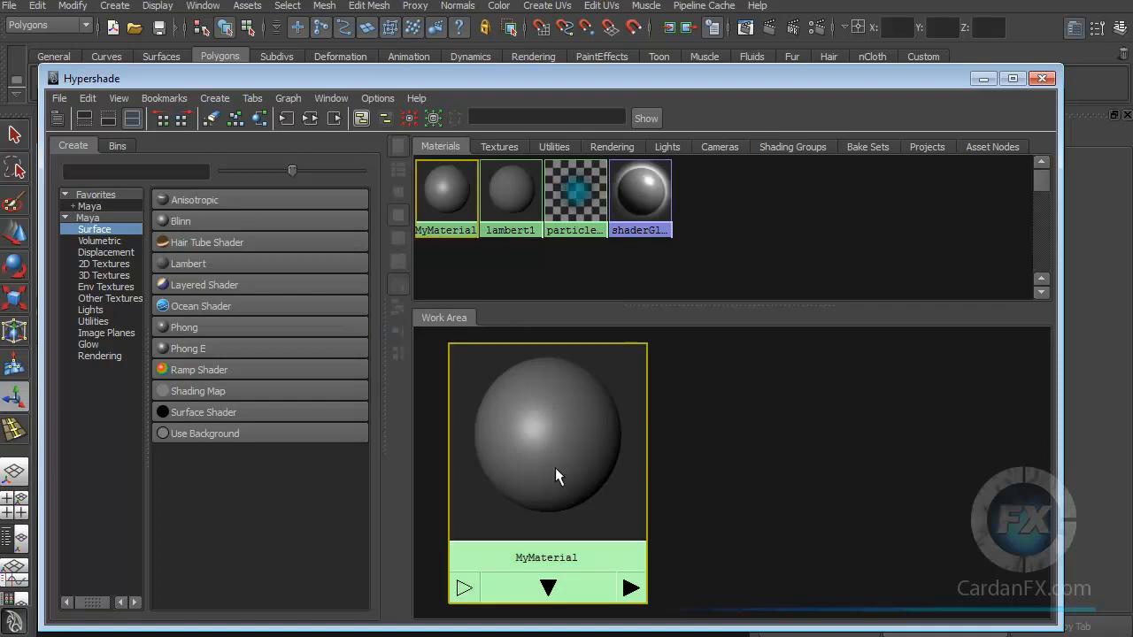
left_click_drag(553, 454, 654, 460)
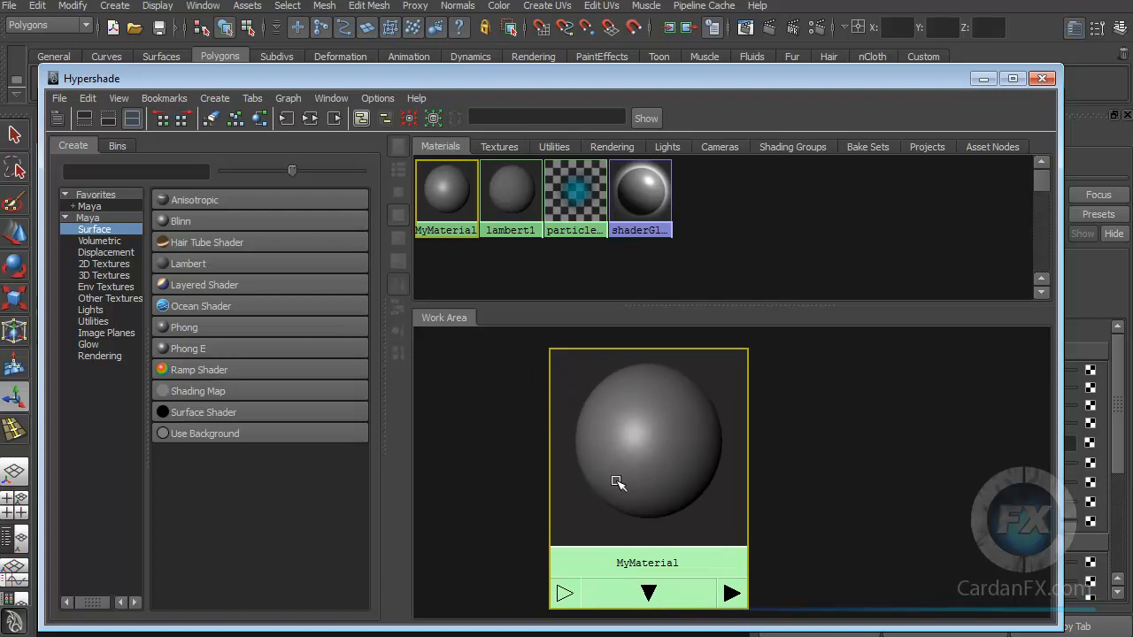
left_click(310, 120)
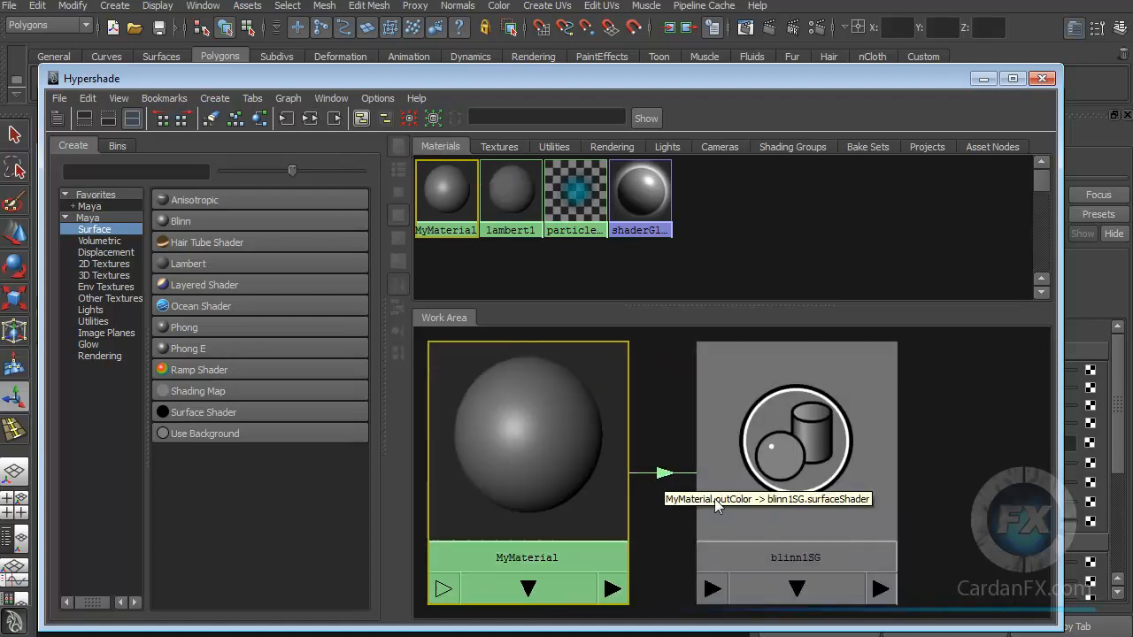
scroll(670, 494, "down", 2)
middle_click_drag(615, 494, 707, 494)
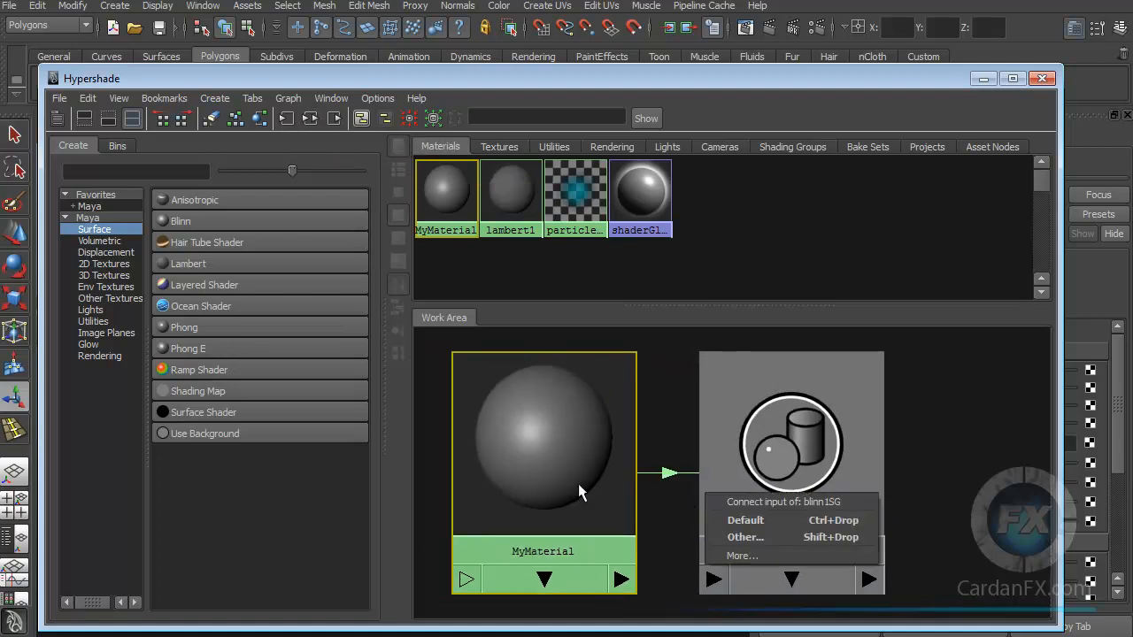
left_click(919, 464)
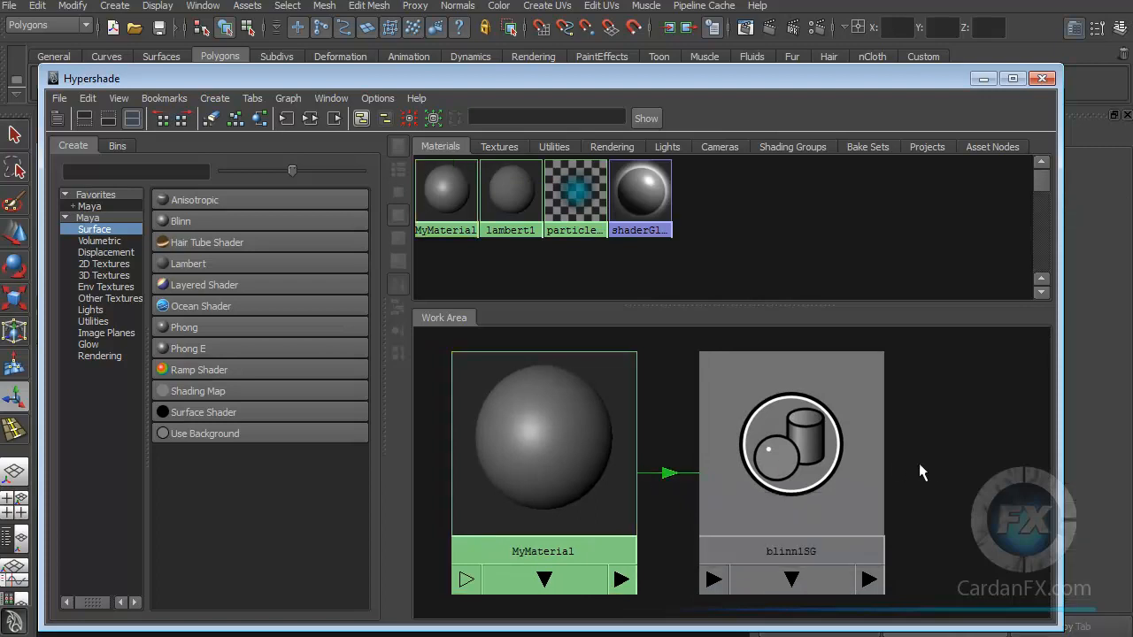
Select MyMaterial, widen the Hypershade, shift both nodes toward its far edge, and move the window to uncover the Attribute Editor.
left_click(781, 481)
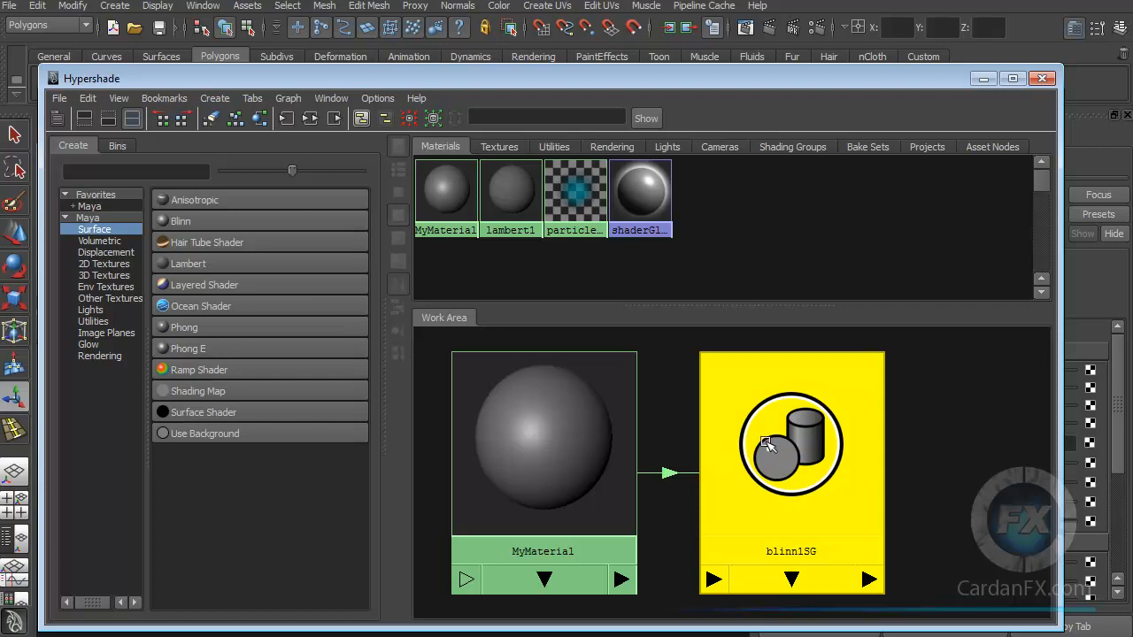
left_click(576, 435)
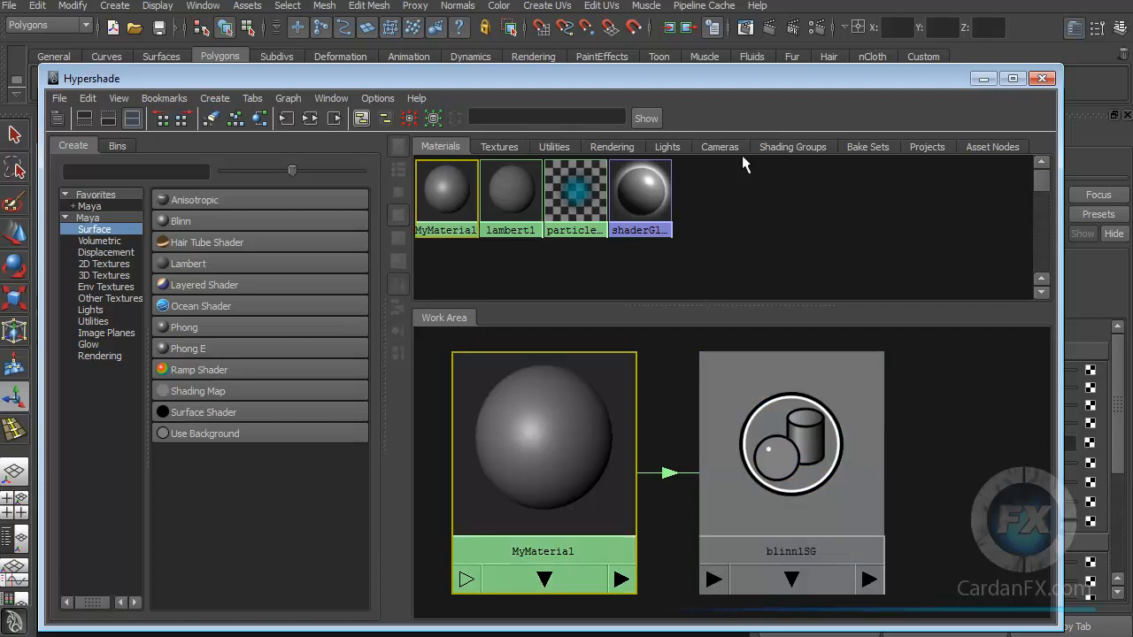
left_click_drag(748, 80, 720, 64)
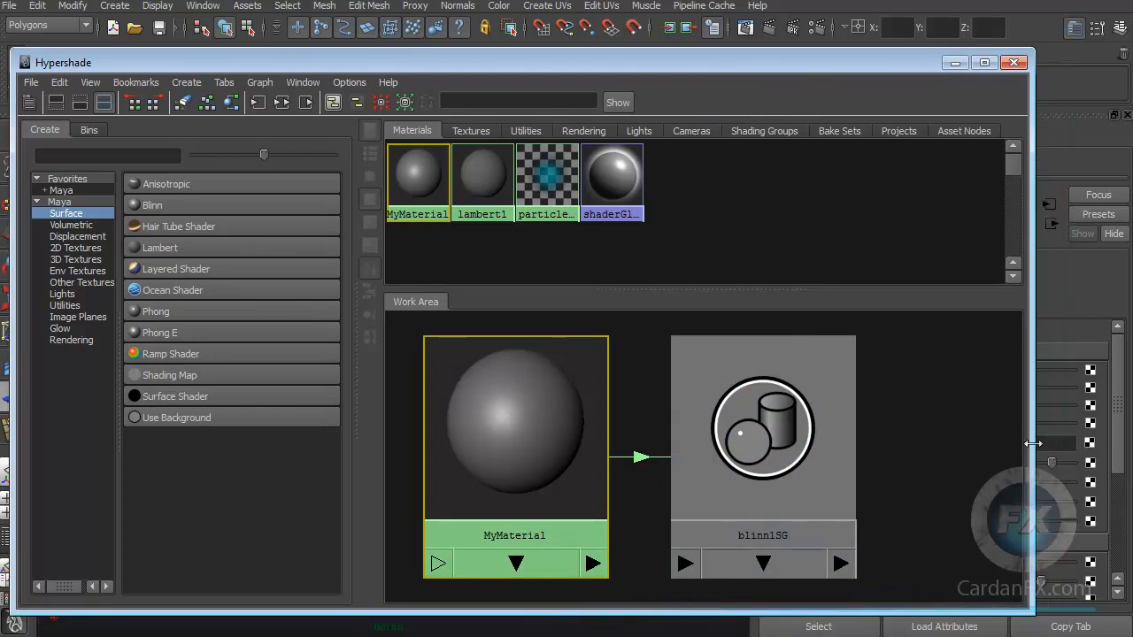
left_click_drag(1033, 444, 1122, 444)
left_click_drag(709, 447, 915, 447)
left_click_drag(546, 464, 748, 459)
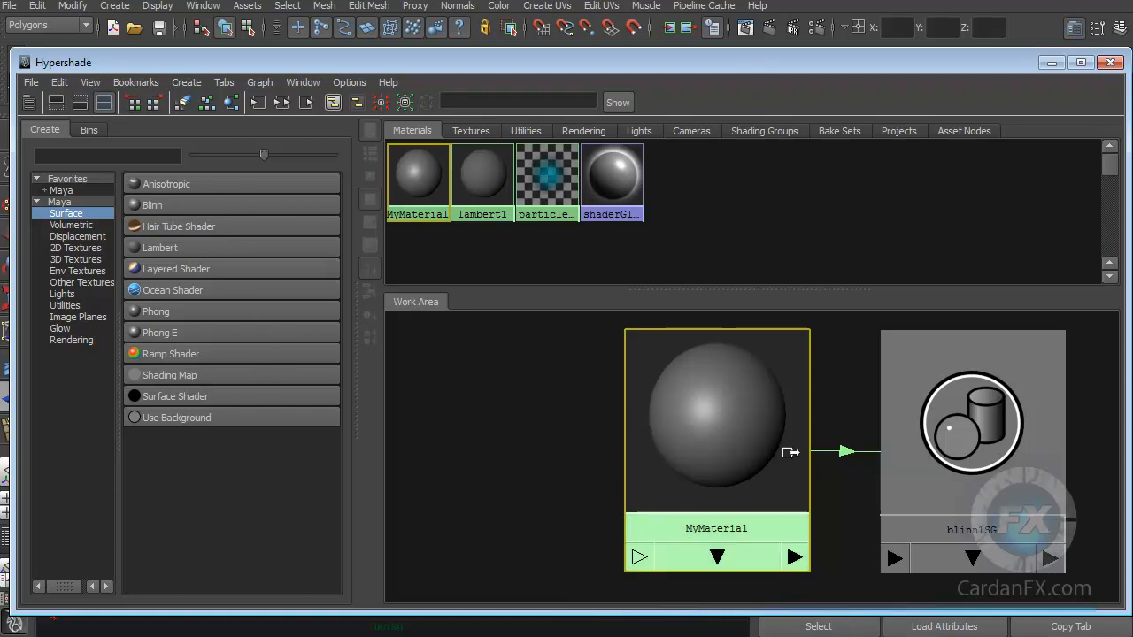
left_click_drag(989, 63, 597, 66)
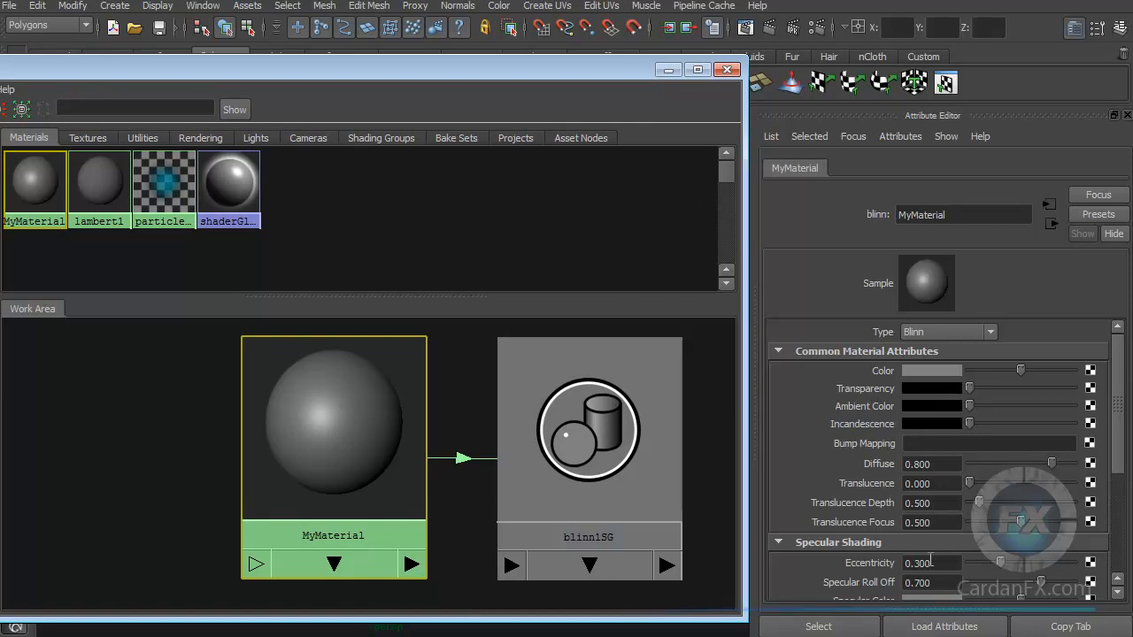
Compare the attributes of the blinn1SG shading group with MyMaterial's and look through the material types without changing Blinn.
left_click(575, 449)
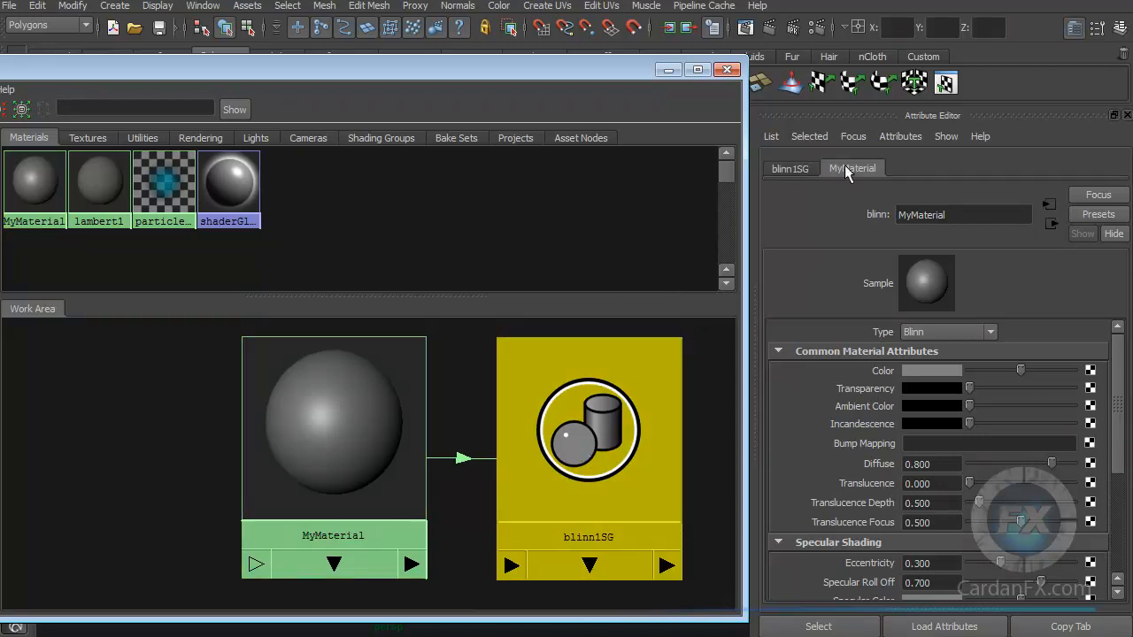
left_click(797, 168)
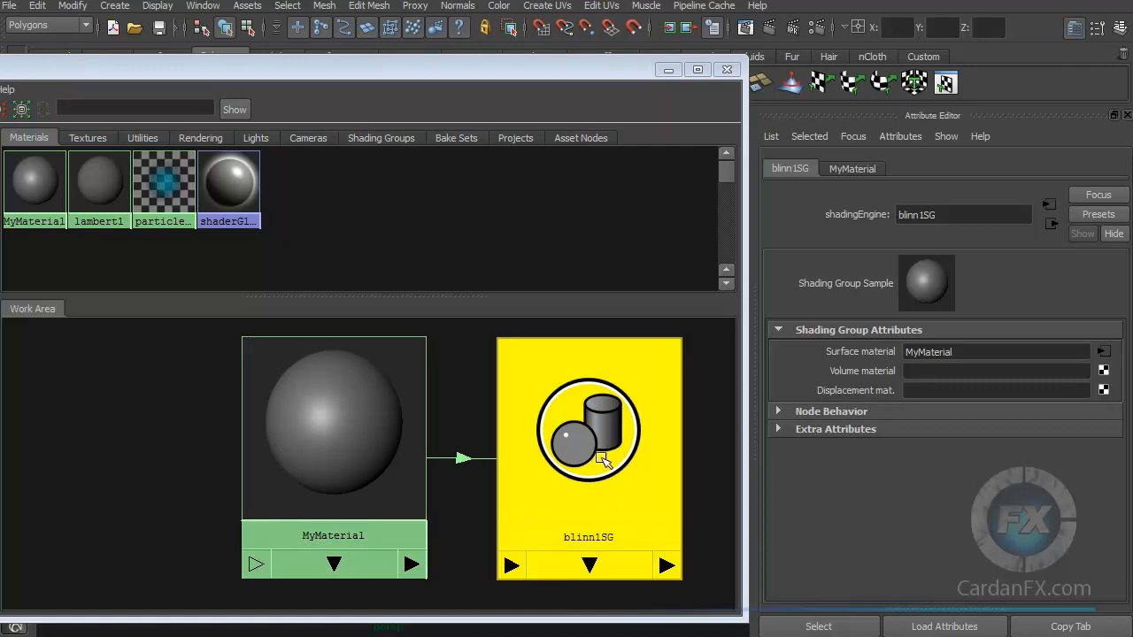
left_click(630, 453)
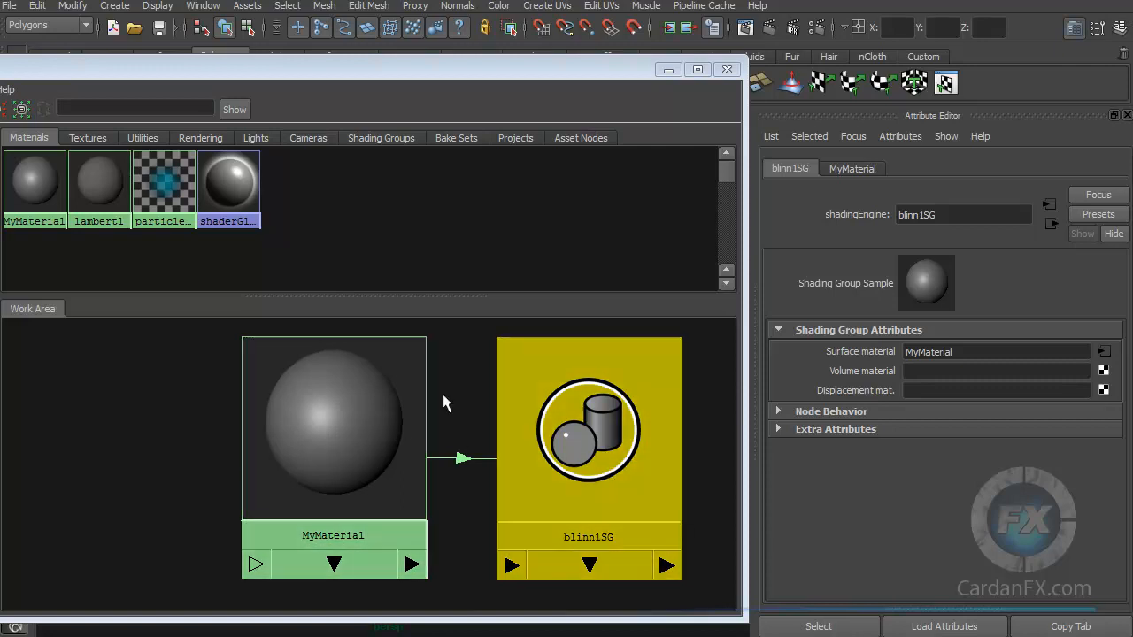
left_click(351, 450)
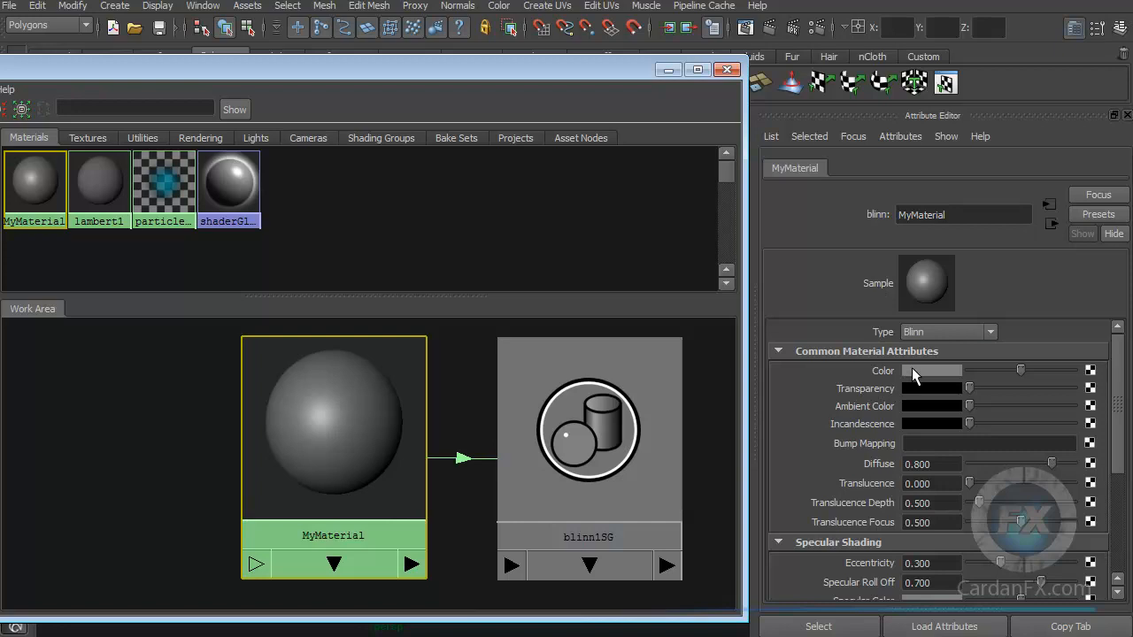
left_click(992, 333)
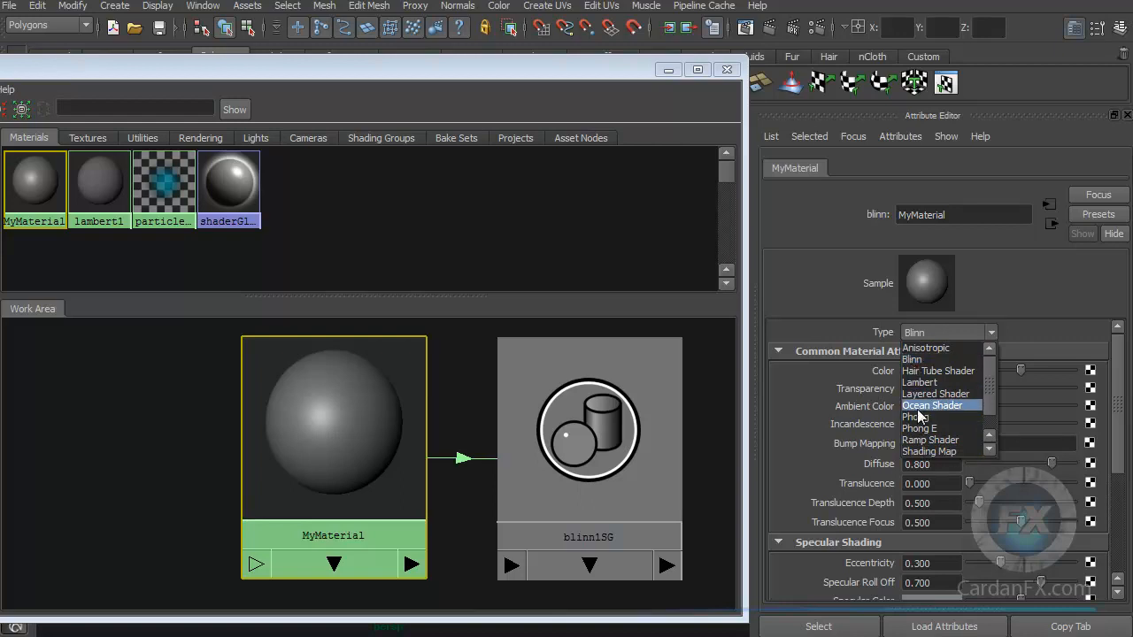
left_click(1031, 337)
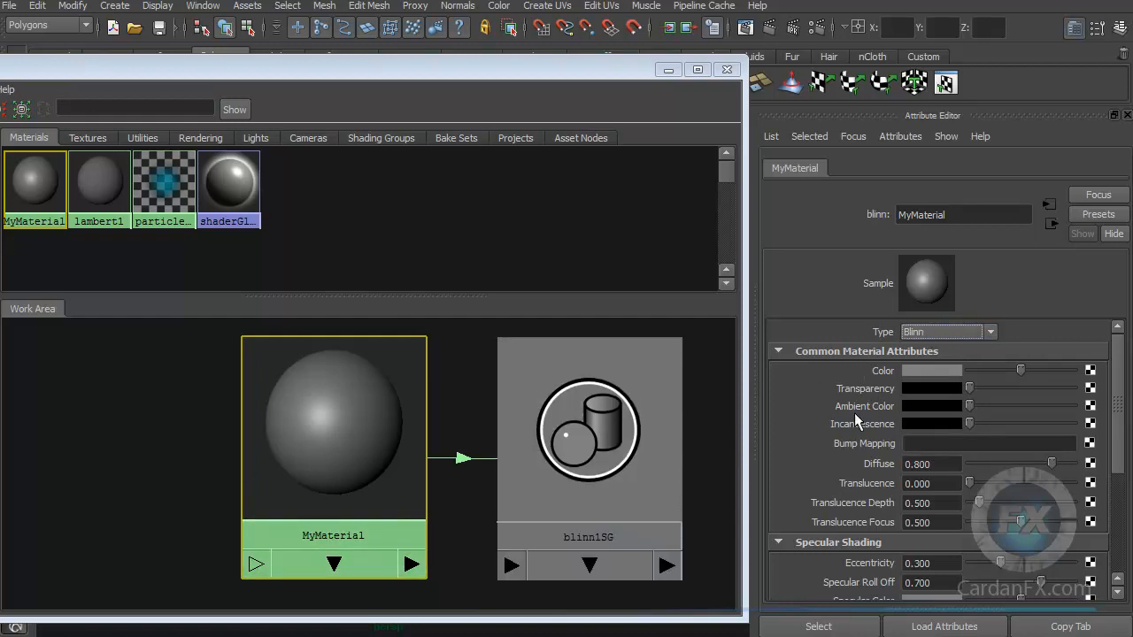
Set MyMaterial's color to a fully saturated orange with hue 24, saturation 1.000 and value 1.000.
left_click(933, 371)
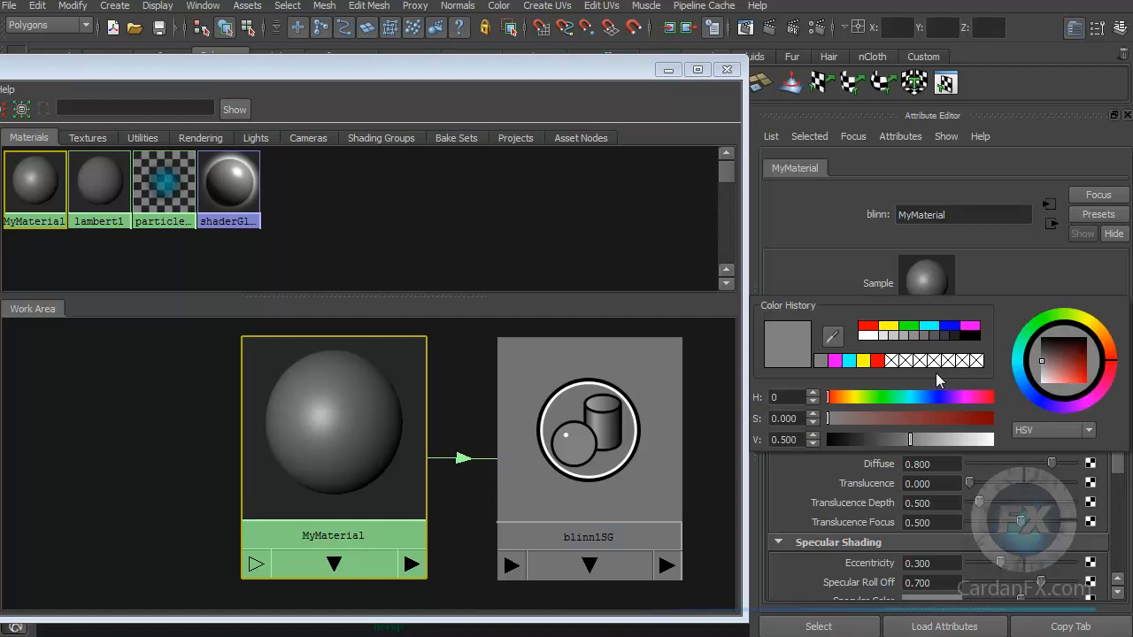
left_click(865, 363)
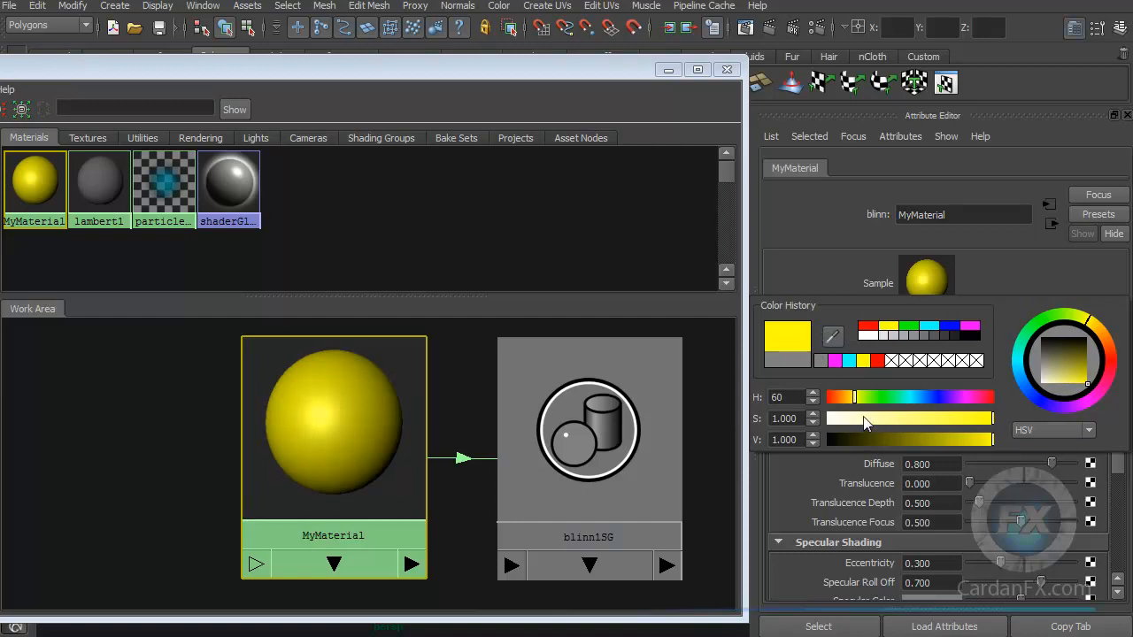
left_click(978, 421)
left_click_drag(976, 423, 990, 440)
left_click_drag(856, 398, 842, 403)
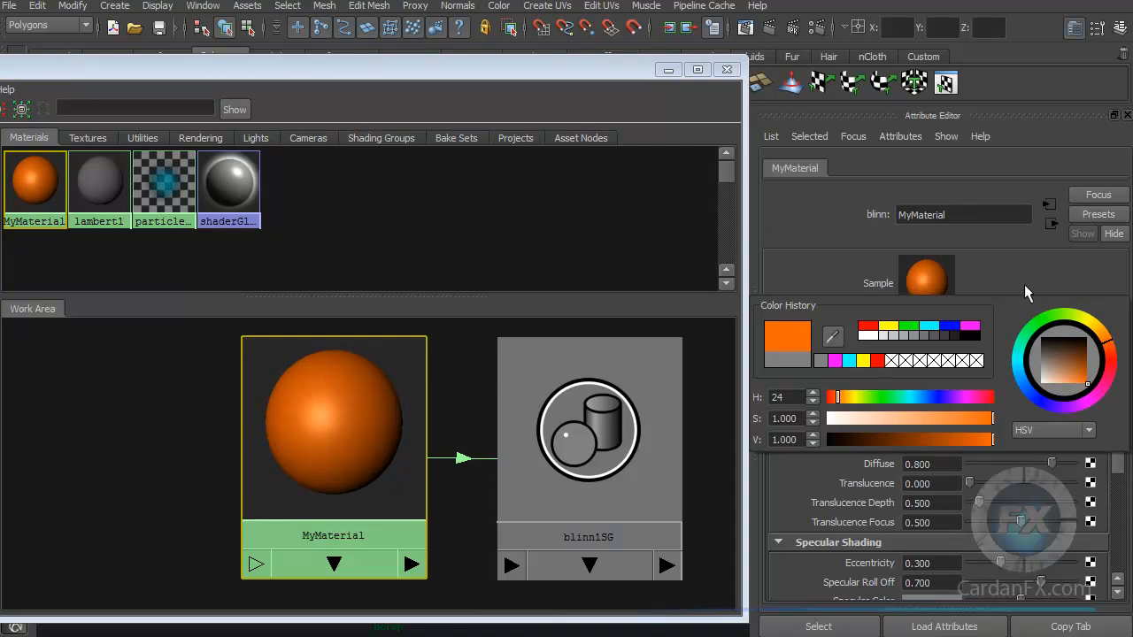
left_click(805, 344)
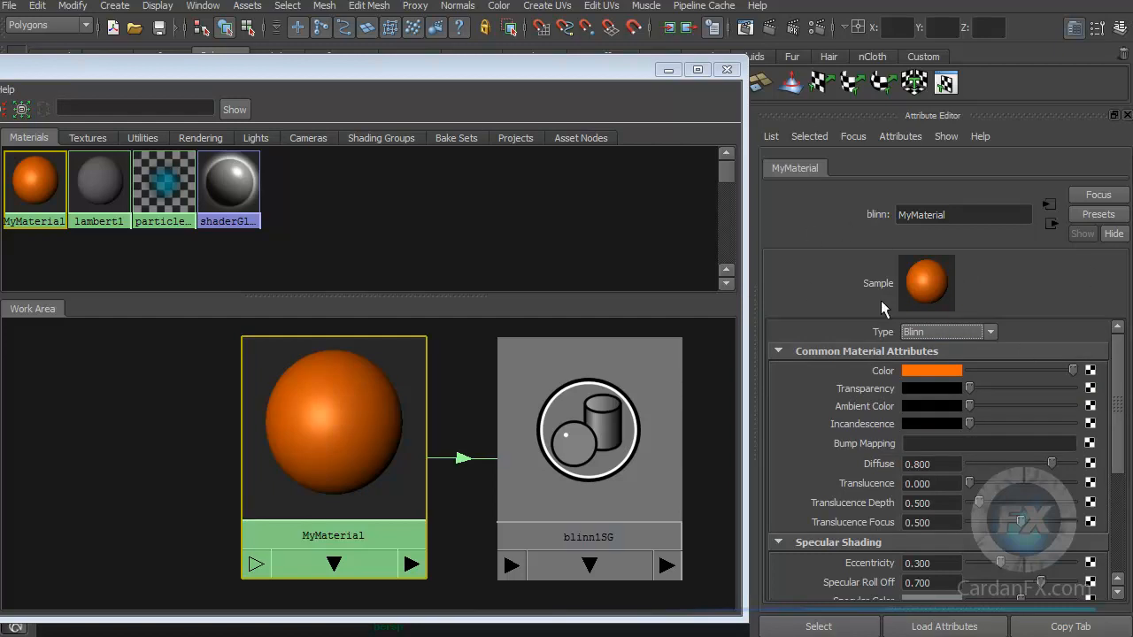
Narrow the Hypershade, move it off the viewport and examine the orange aircraft from another angle.
left_click_drag(422, 66, 465, 66)
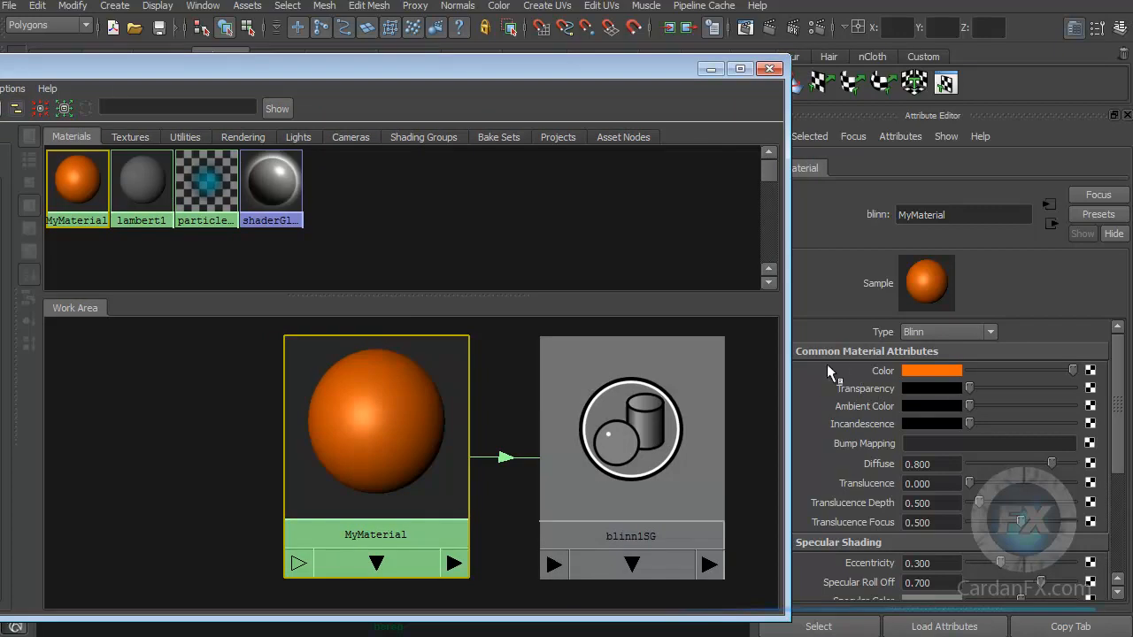
left_click_drag(787, 376, 765, 376)
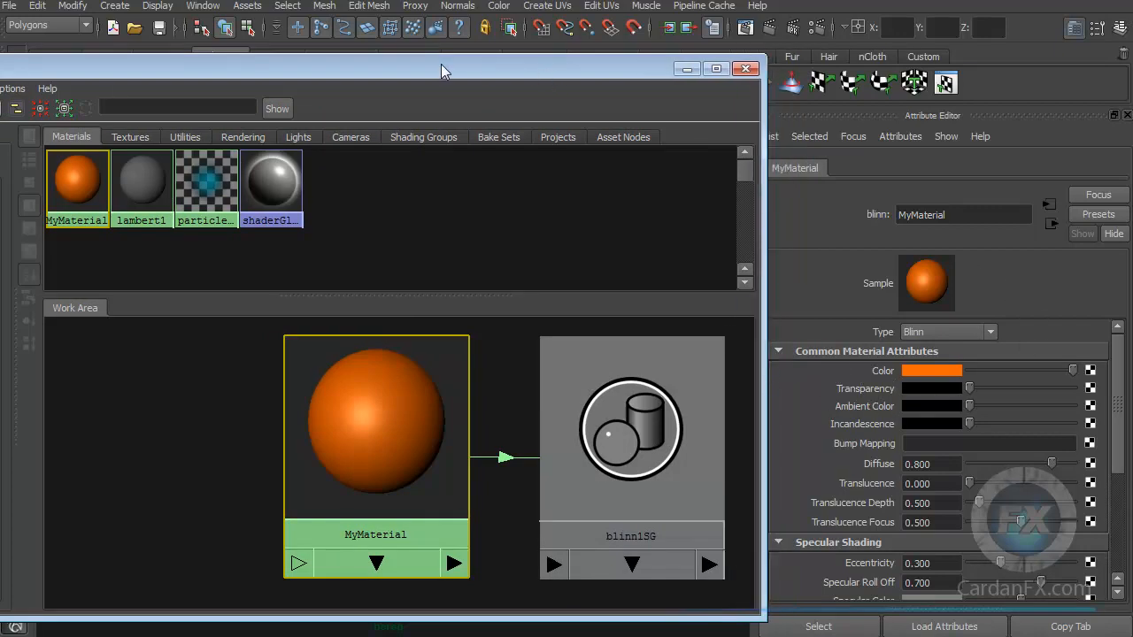
left_click_drag(447, 70, 699, 62)
left_click_drag(232, 64, 1132, 106)
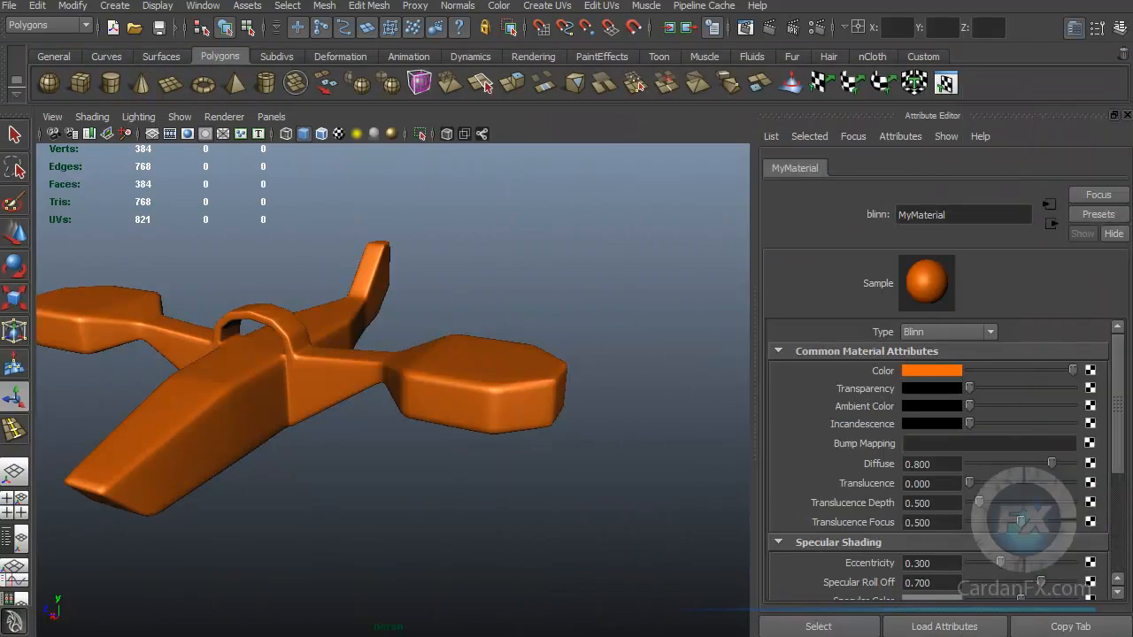
left_click_drag(234, 476, 358, 467, "alt")
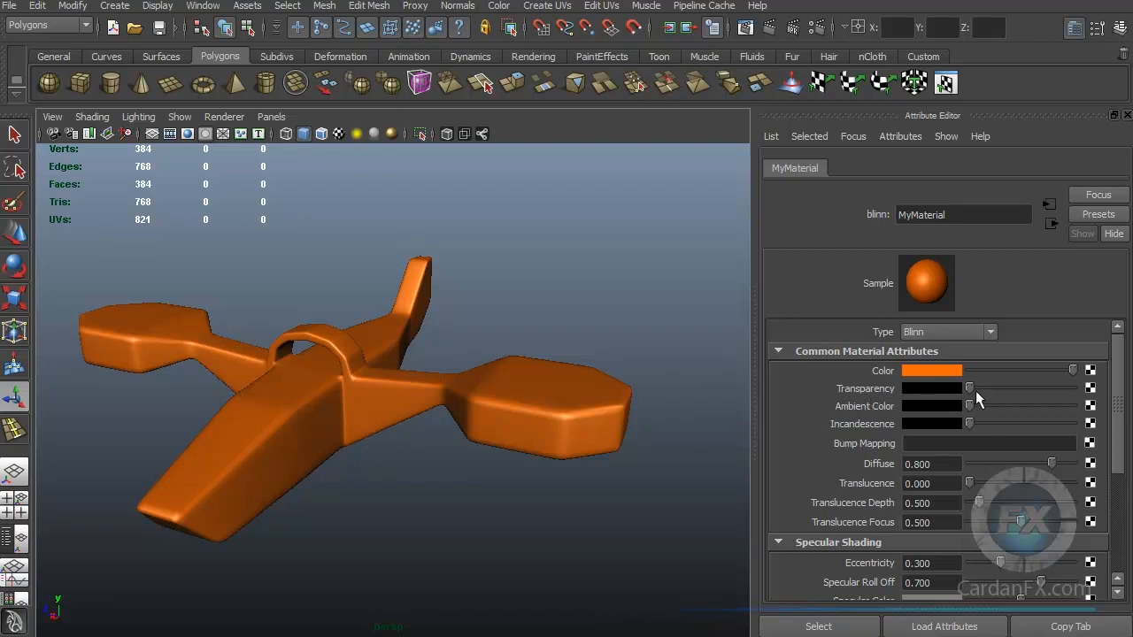
Try MyMaterial's transparency, leave it at black, and inspect the aircraft from a closer viewpoint.
mouse_move(967, 388)
left_mouse_down()
mouse_move(1072, 392)
mouse_move(954, 391)
left_mouse_up()
left_click_drag(456, 344, 450, 367, "alt")
scroll(401, 354, "up", 4)
scroll(451, 368, "down", 3)
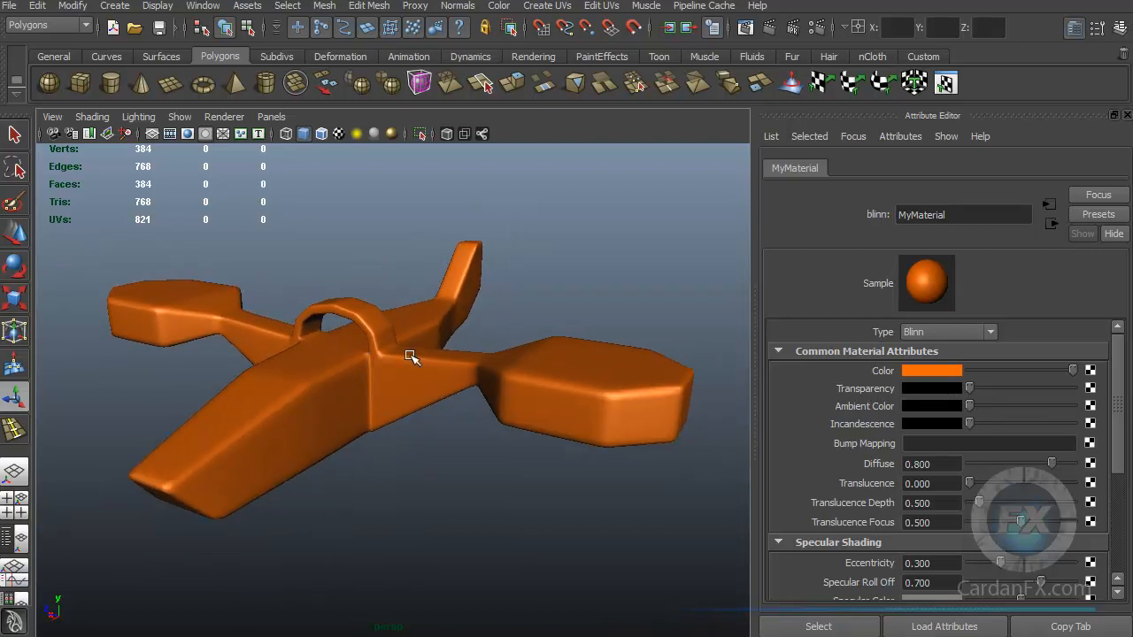
Raise MyMaterial's ambient color to light grey, examine the effect on the rendered aircraft, and move the Render View away.
left_click_drag(968, 407, 1044, 407)
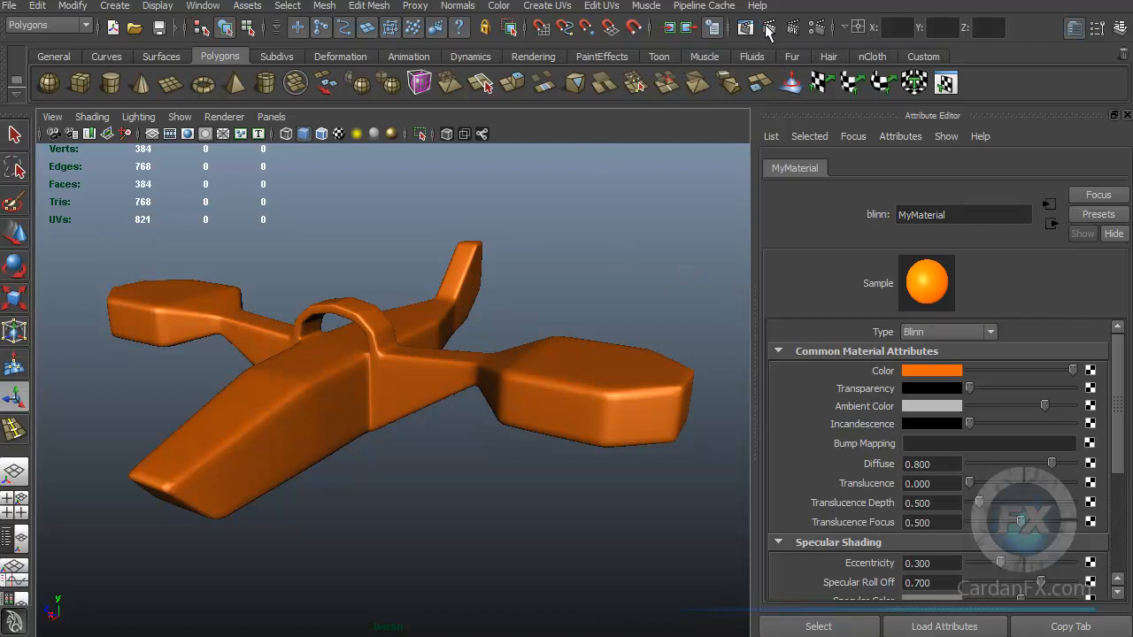
left_click_drag(1132, 43, 523, 70)
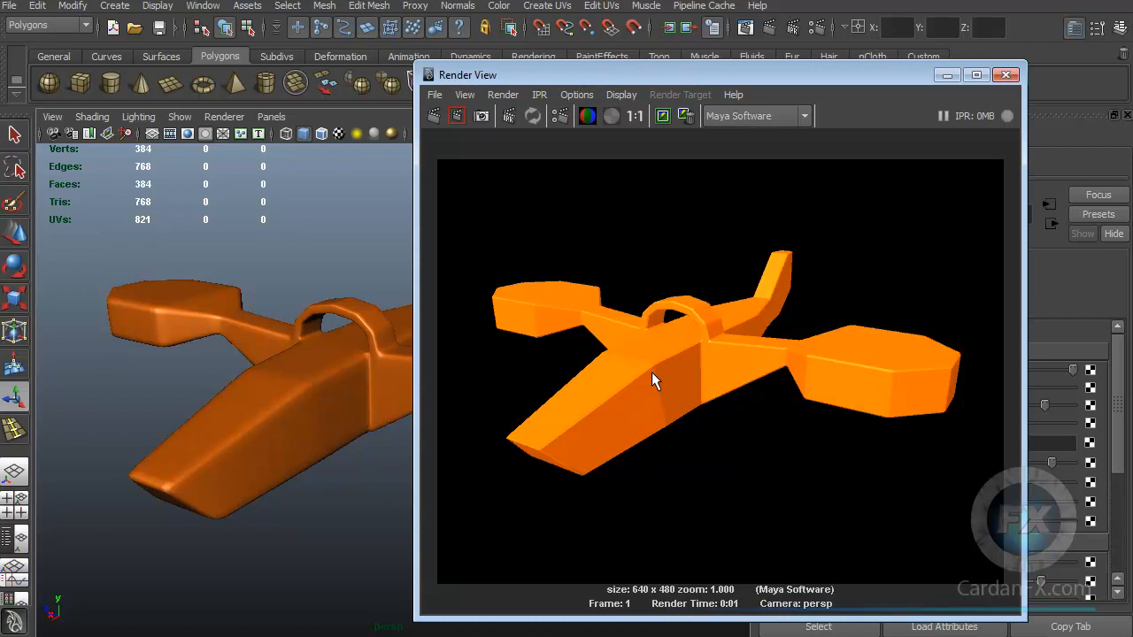
left_click_drag(628, 78, 1132, 95)
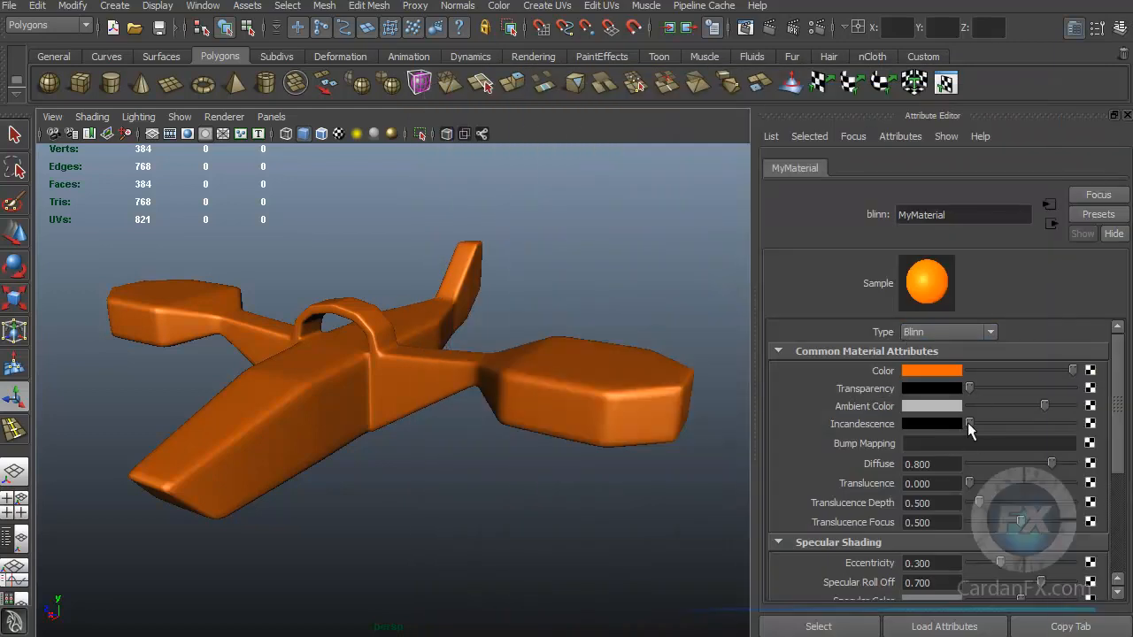
Try a light grey incandescence on MyMaterial, then reset both its incandescence and ambient color to black.
left_click_drag(969, 423, 1033, 432)
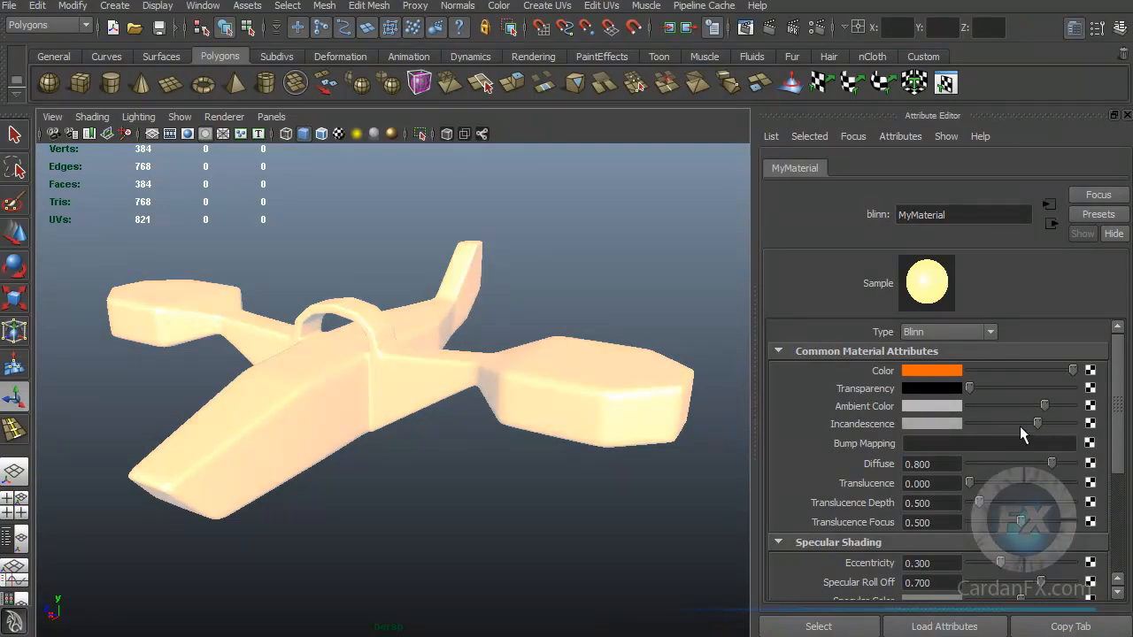
left_click_drag(1036, 423, 955, 424)
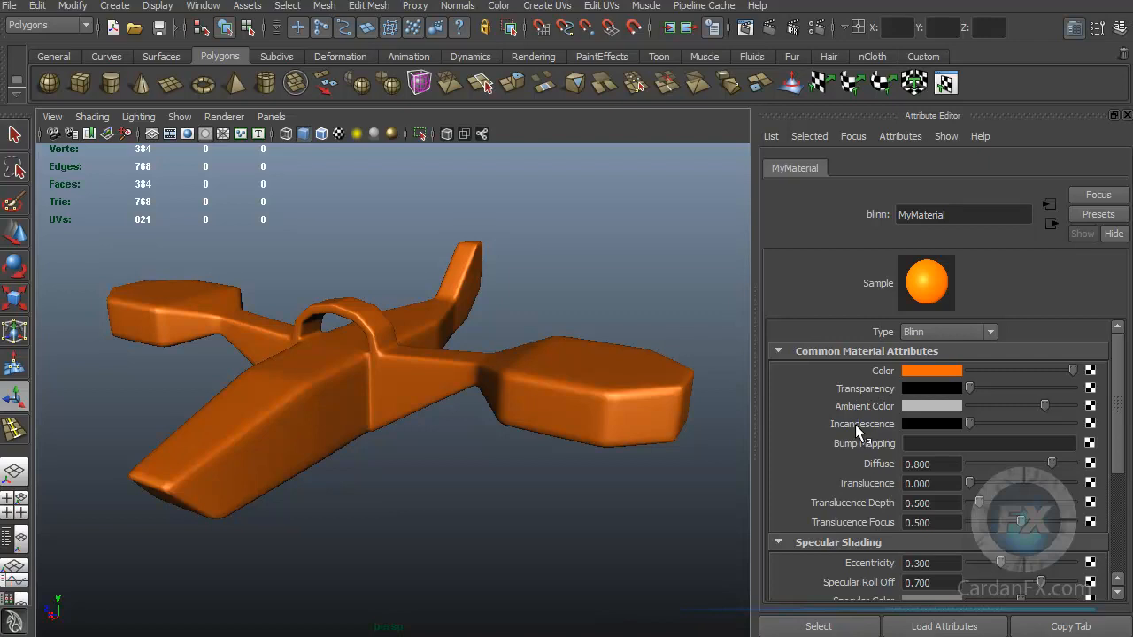
left_click_drag(1045, 406, 972, 426)
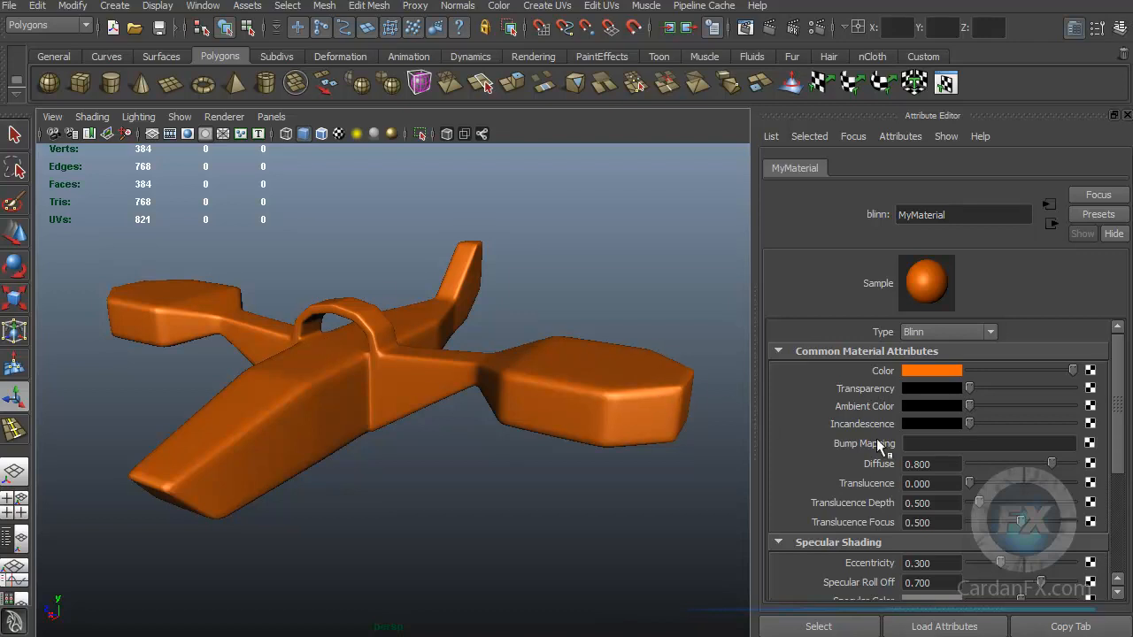
mouse_move(970, 425)
left_mouse_down()
mouse_move(1026, 425)
mouse_move(970, 425)
left_mouse_up()
Set MyMaterial's diffuse to 1.000 and raise its translucence to the maximum.
mouse_move(1053, 469)
left_mouse_down()
mouse_move(987, 469)
mouse_move(1077, 470)
mouse_move(965, 470)
mouse_move(1093, 469)
left_mouse_up()
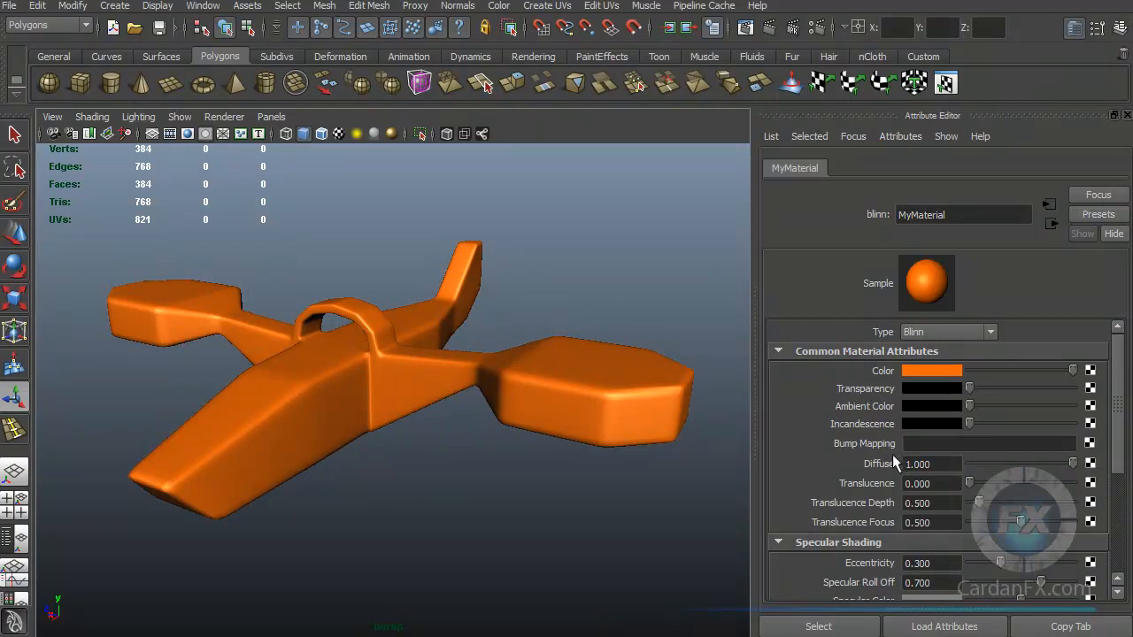
left_click_drag(967, 485, 1012, 485)
mouse_move(1065, 487)
left_mouse_down()
mouse_move(1097, 492)
mouse_move(1082, 499)
left_mouse_up()
Render the aircraft again in the Render View and review the available renderers, keeping Maya Software.
left_click_drag(1132, 79, 736, 96)
left_click(786, 122)
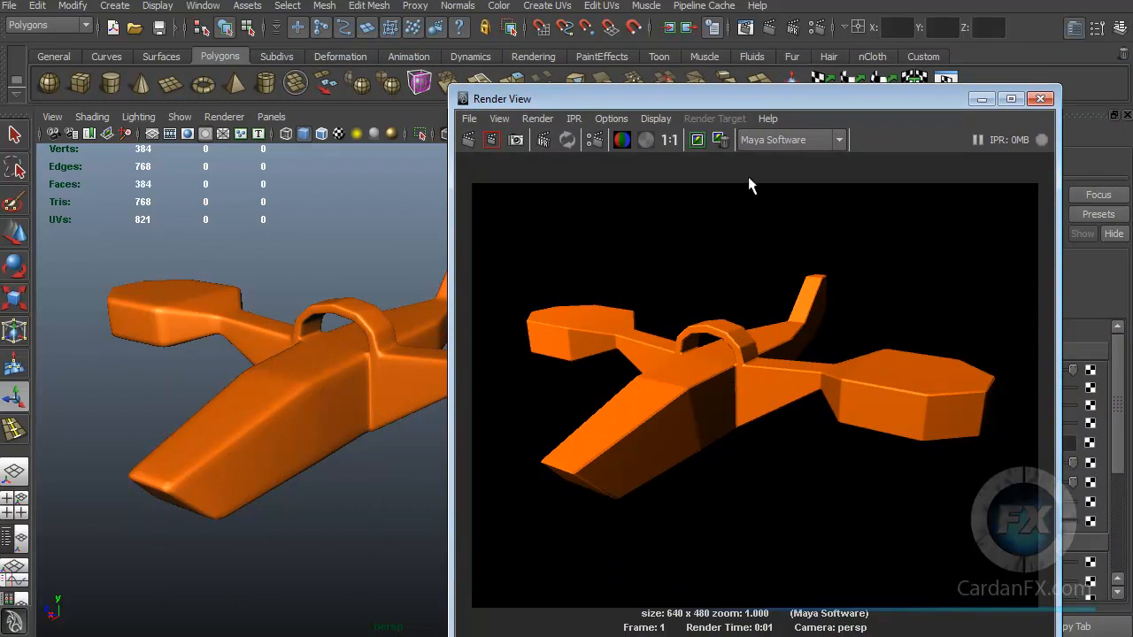
left_click(841, 142)
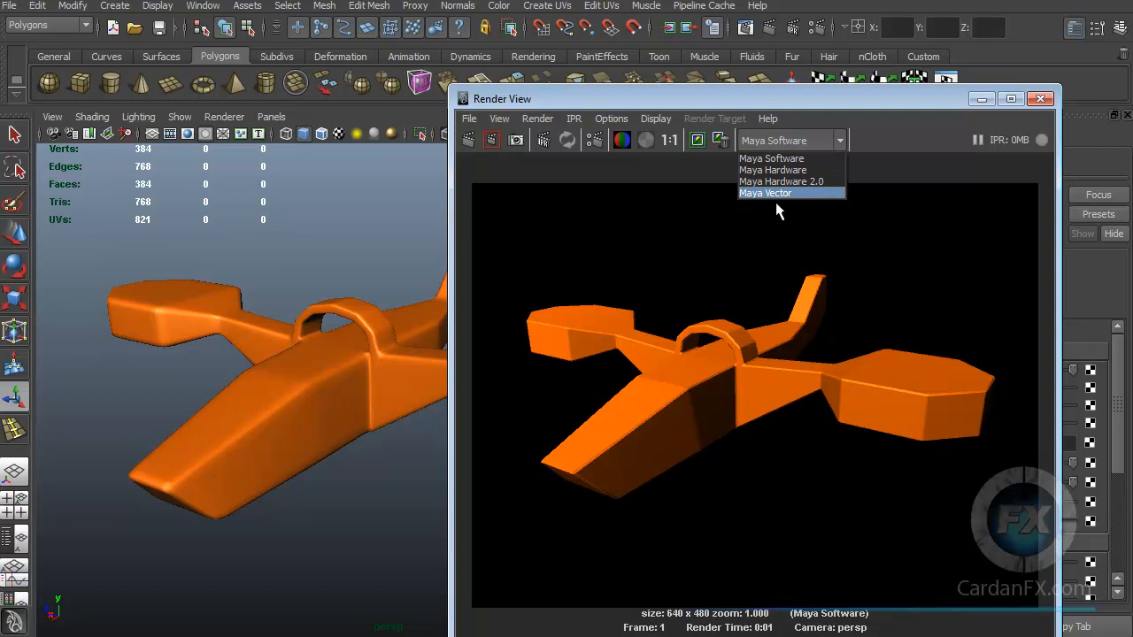
left_click(839, 158)
left_click_drag(755, 98, 751, 66)
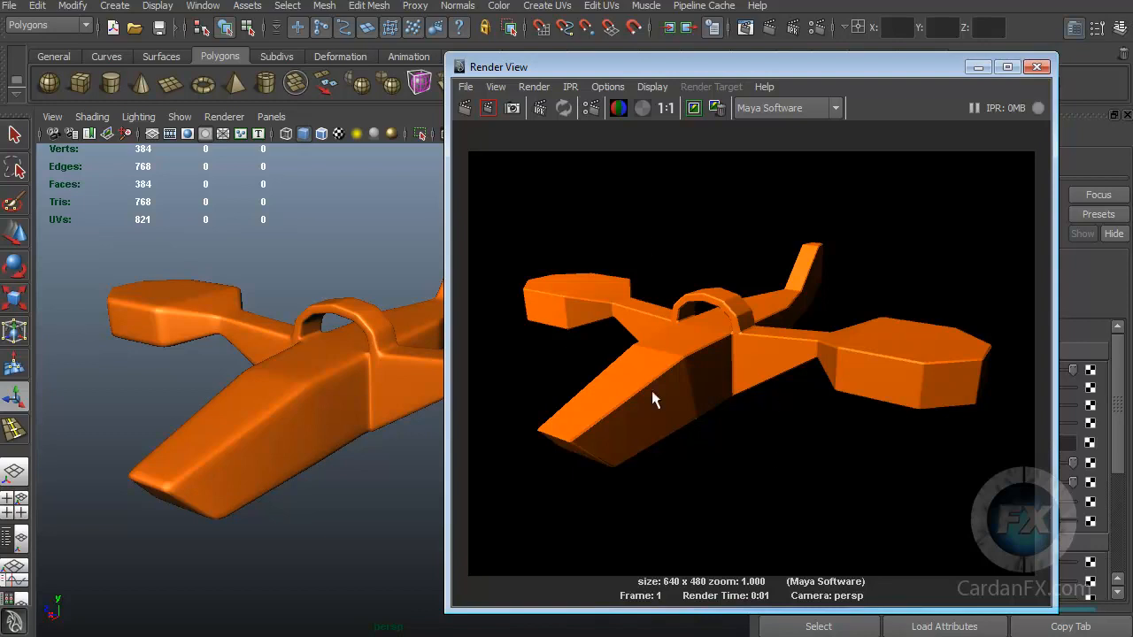
Move the Render View away, then try MyMaterial with translucence depth 5.000 and translucence focus 0.000.
left_click_drag(564, 64, 223, 96)
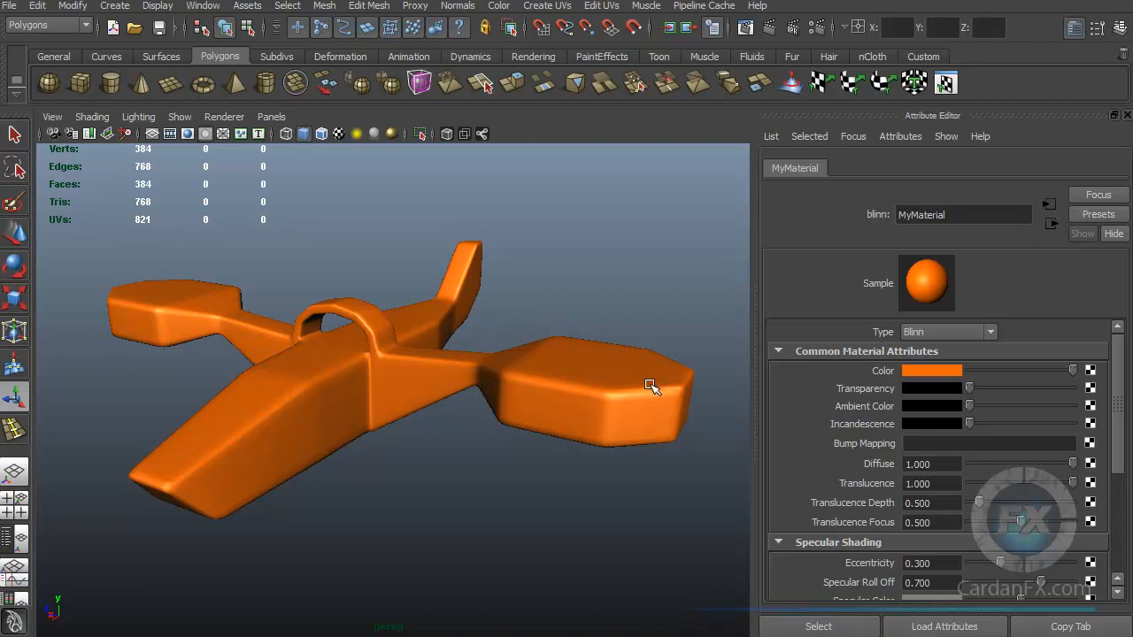
left_click_drag(1115, 423, 1117, 476)
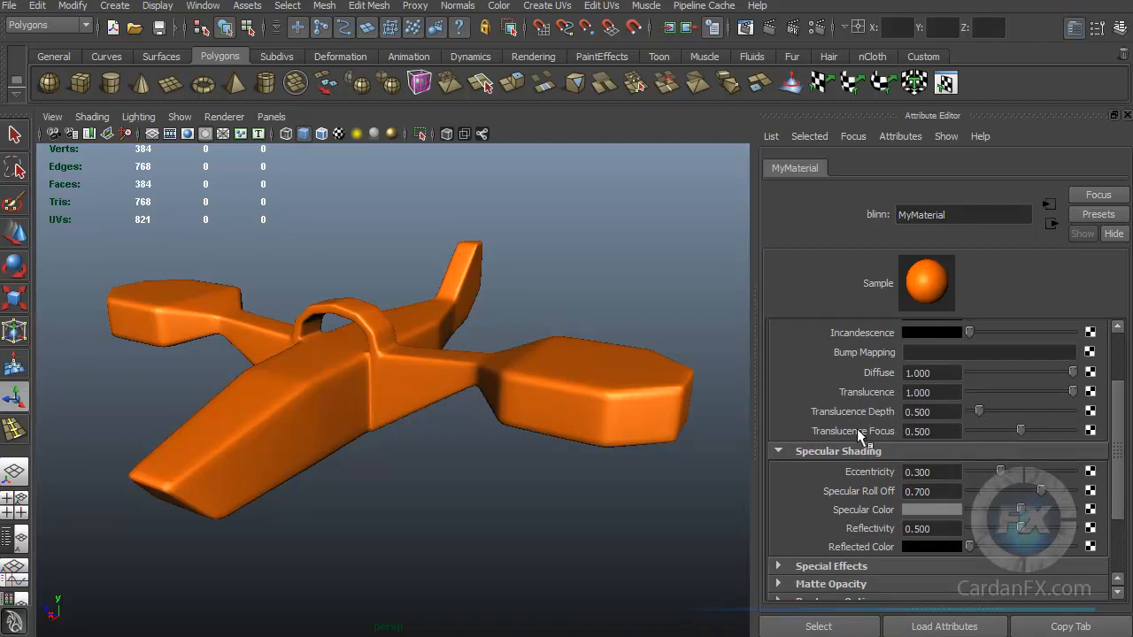
left_click_drag(979, 412, 1073, 411)
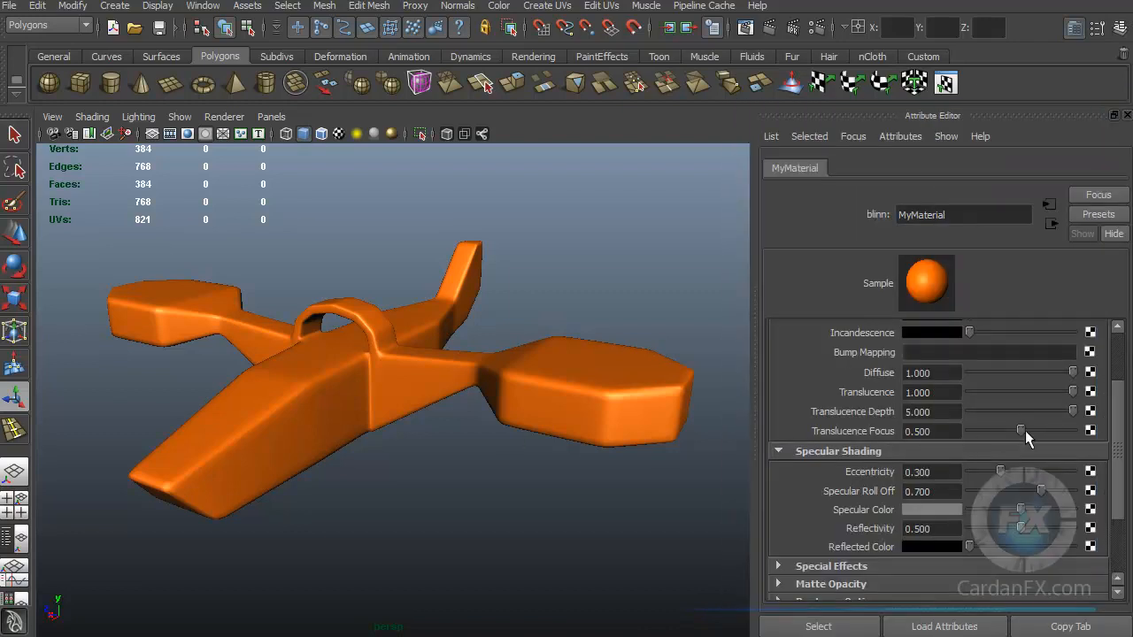
left_click_drag(1025, 431, 958, 436)
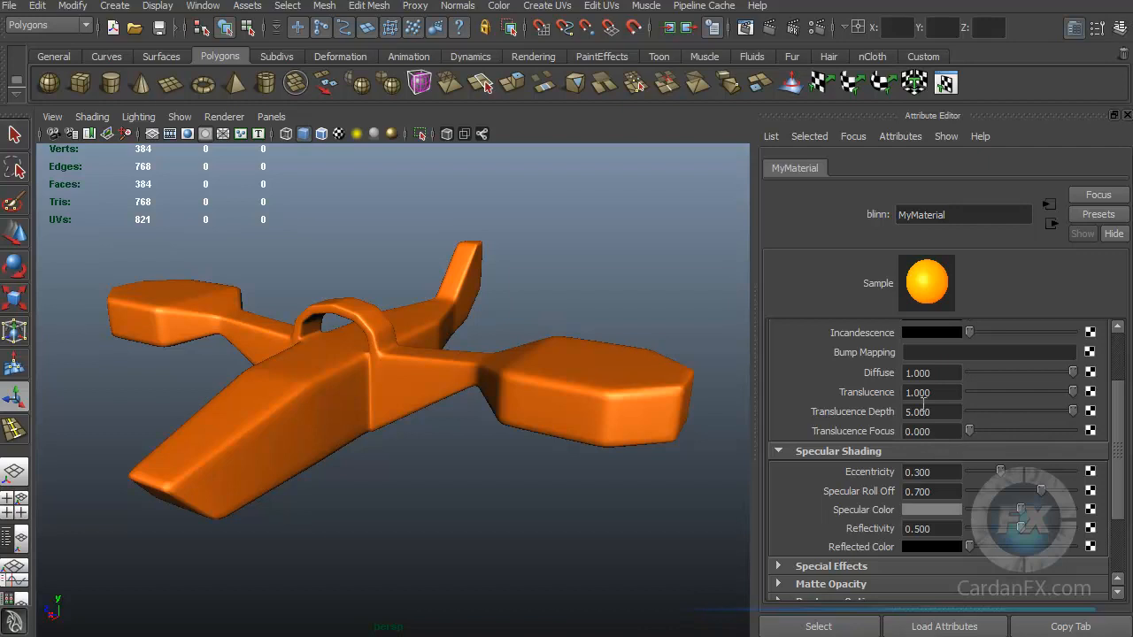
Render the aircraft again to examine the translucence settings, and move the Render View away.
left_click(690, 28)
left_click(691, 135)
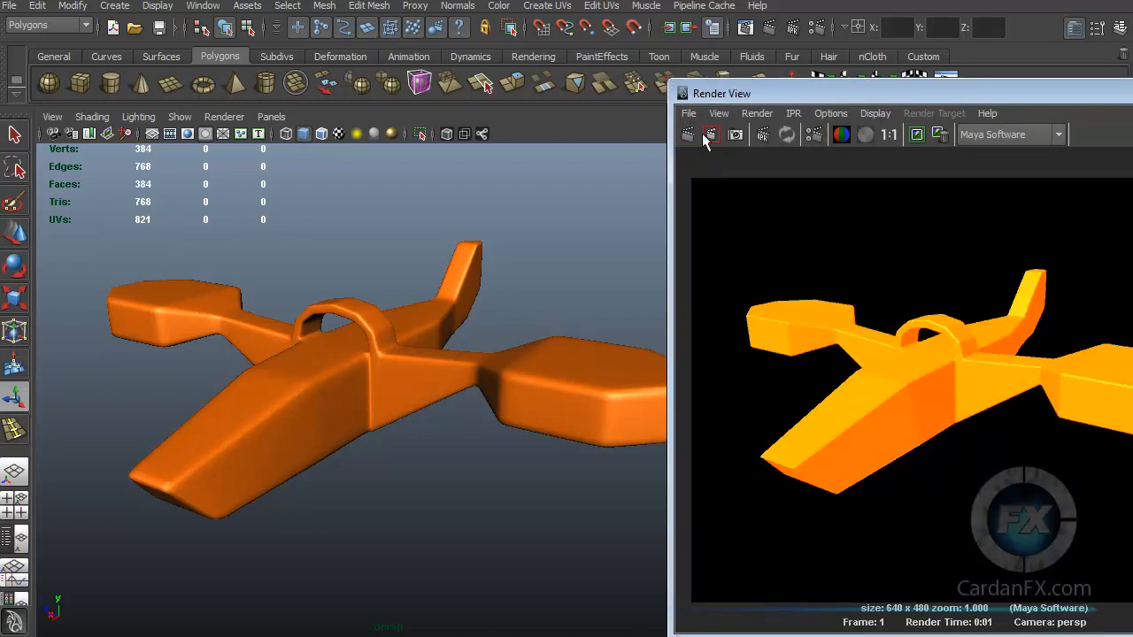
left_click_drag(865, 90, 1132, 78)
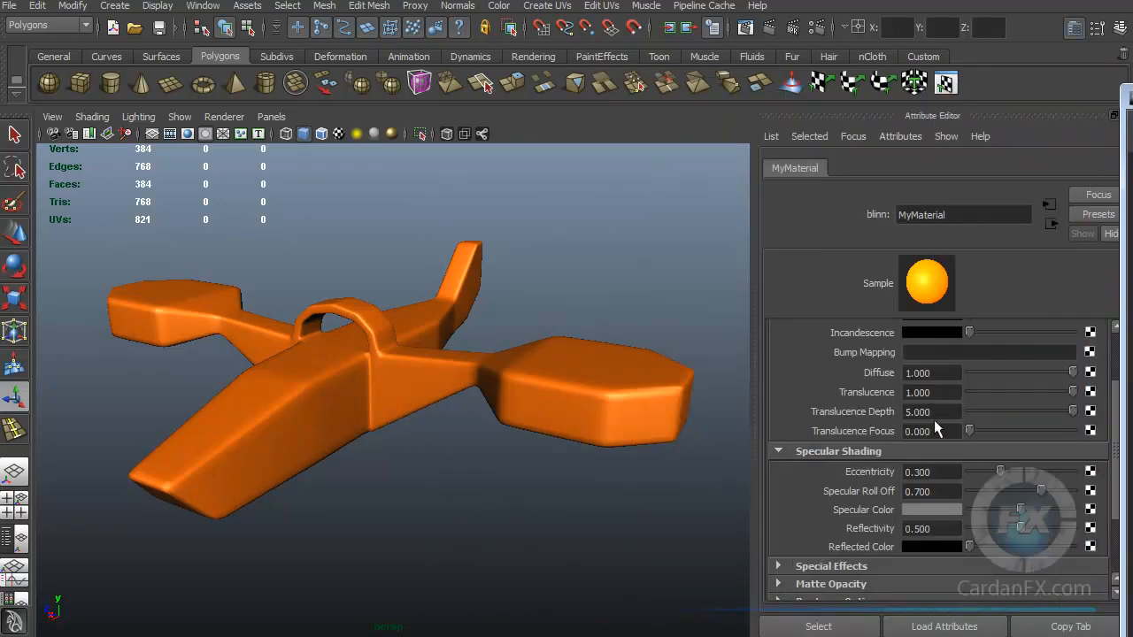
Review MyMaterial's common and specular attributes and the available material types, keeping Blinn.
left_click_drag(1116, 421, 1118, 387)
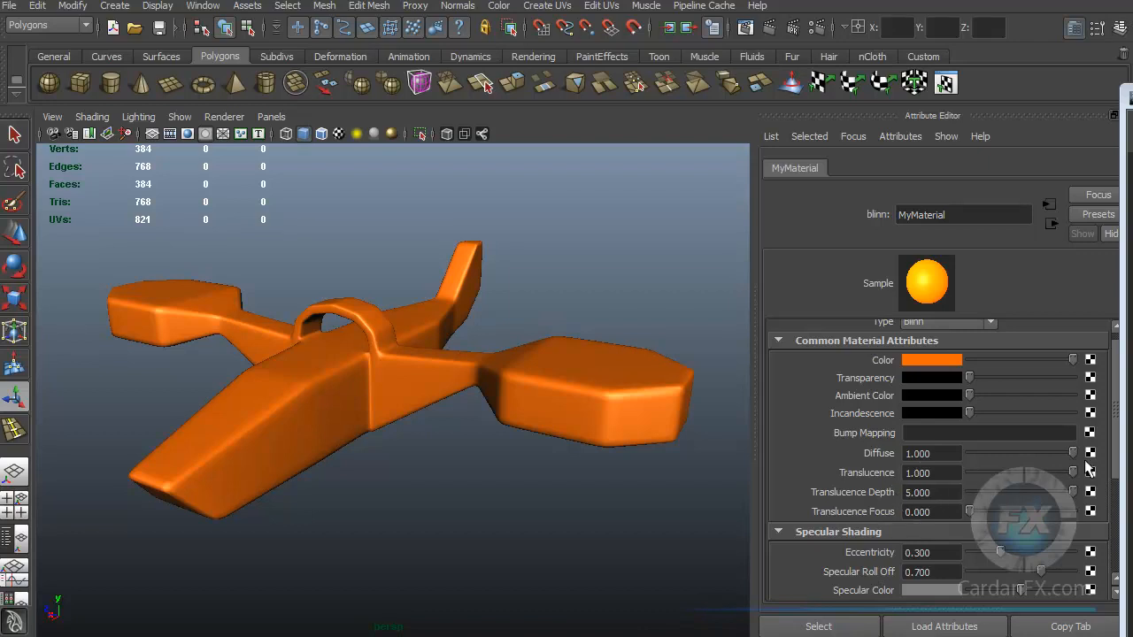
left_click_drag(1115, 456, 1107, 493)
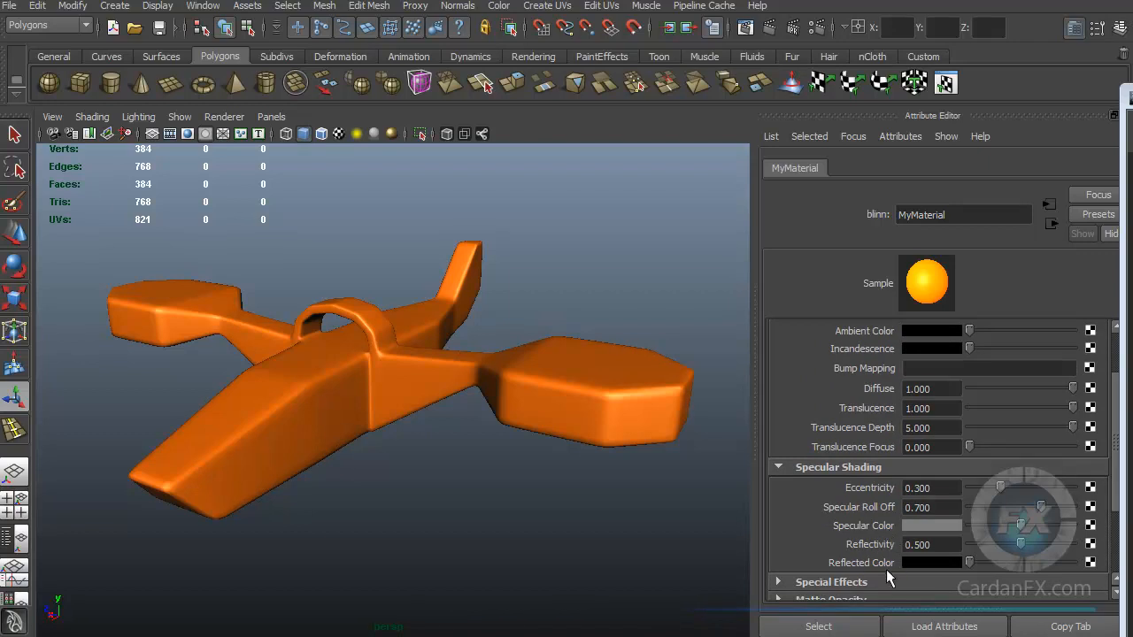
scroll(959, 496, "up", 2)
scroll(959, 496, "up", 1)
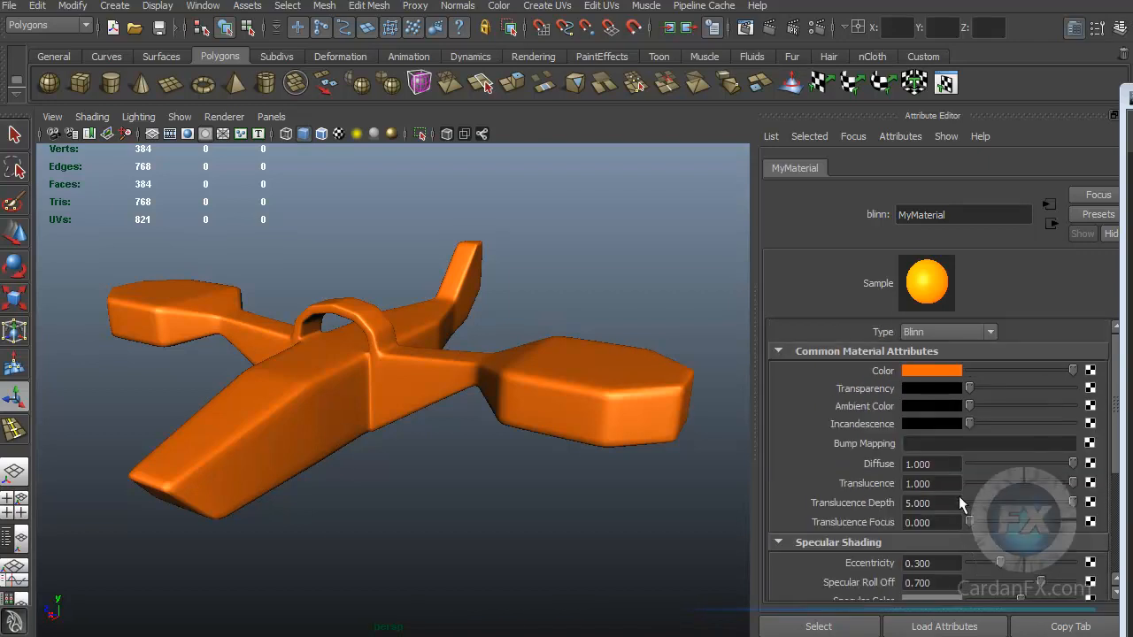
left_click(989, 333)
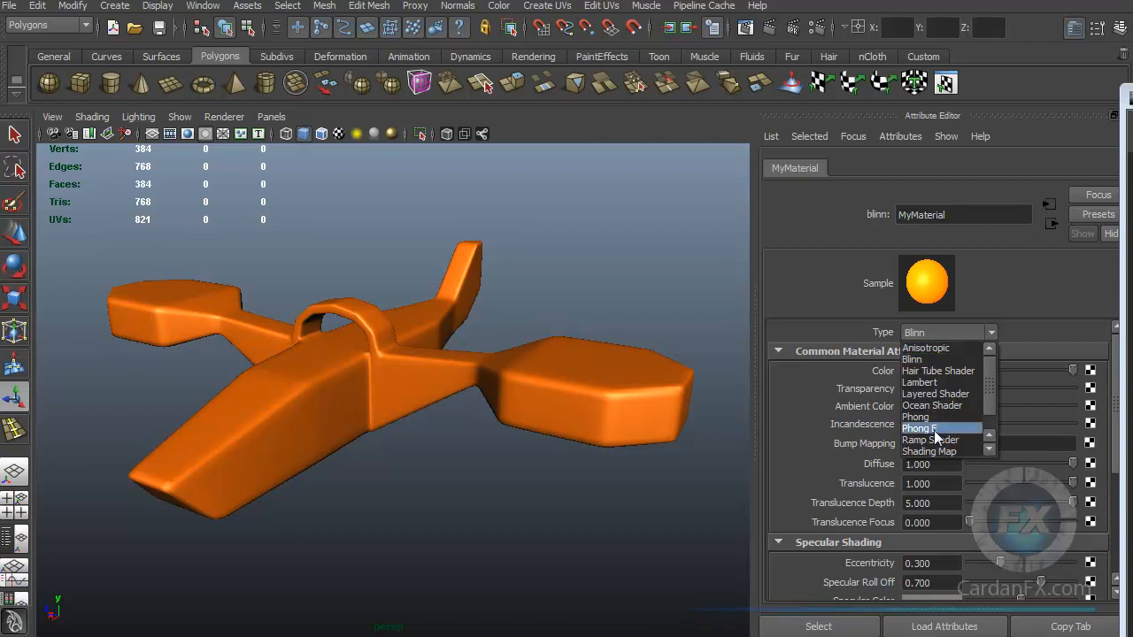
mouse_move(989, 388)
left_mouse_down()
mouse_move(989, 400)
mouse_move(987, 381)
left_mouse_up()
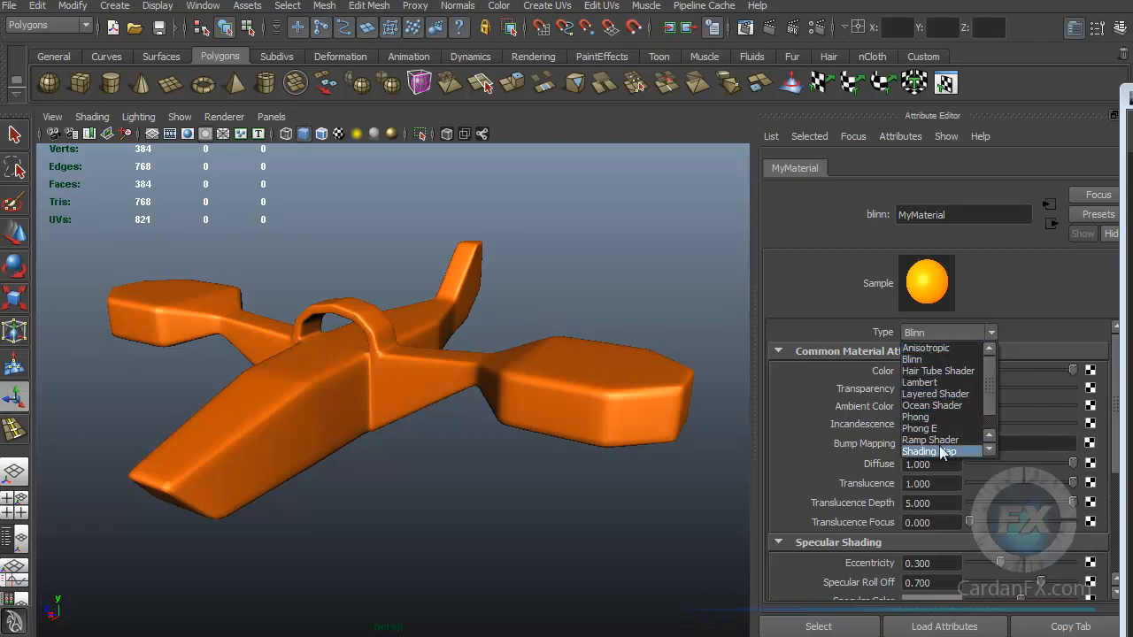
left_click_drag(994, 384, 991, 414)
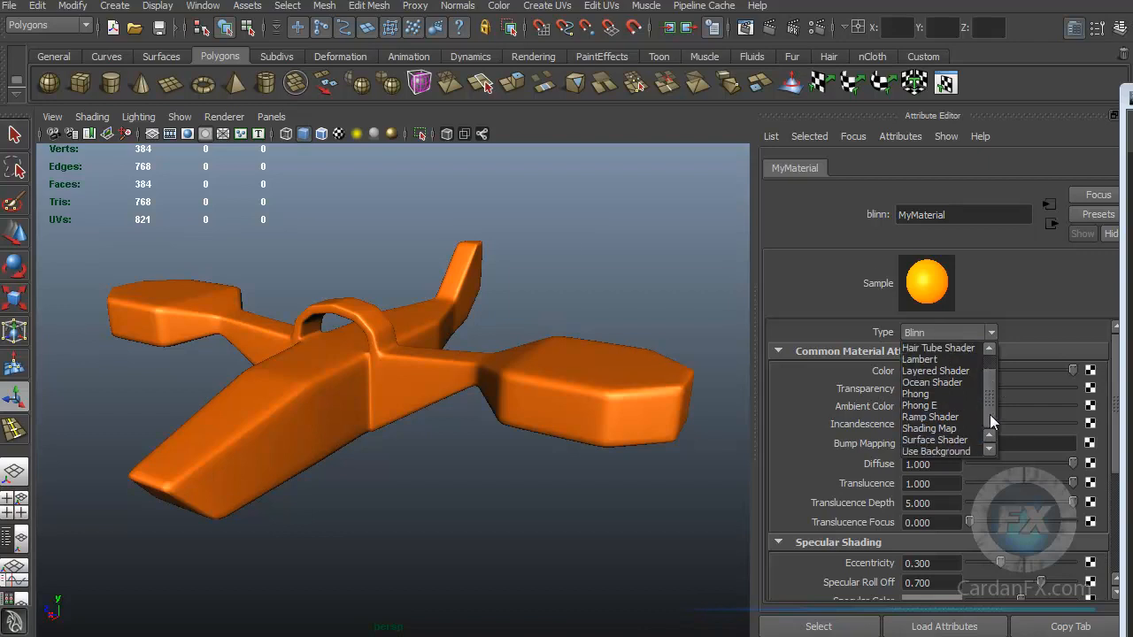
left_click(1015, 301)
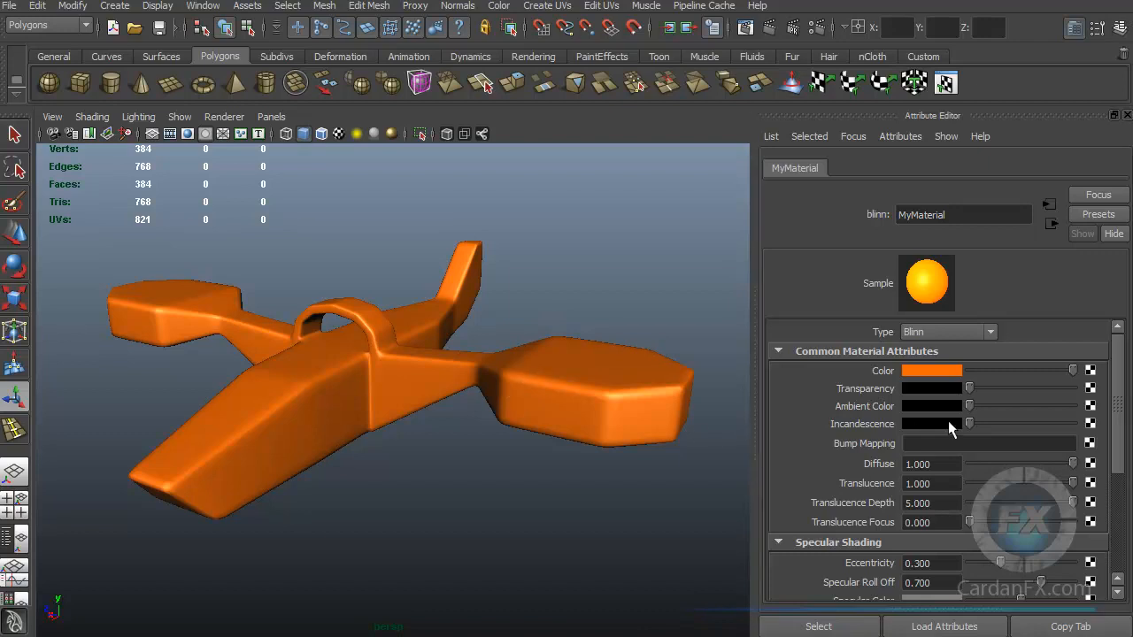
Set MyMaterial's translucence depth to 0.726 and translucence focus to 0.761.
left_click_drag(1122, 443, 1121, 527)
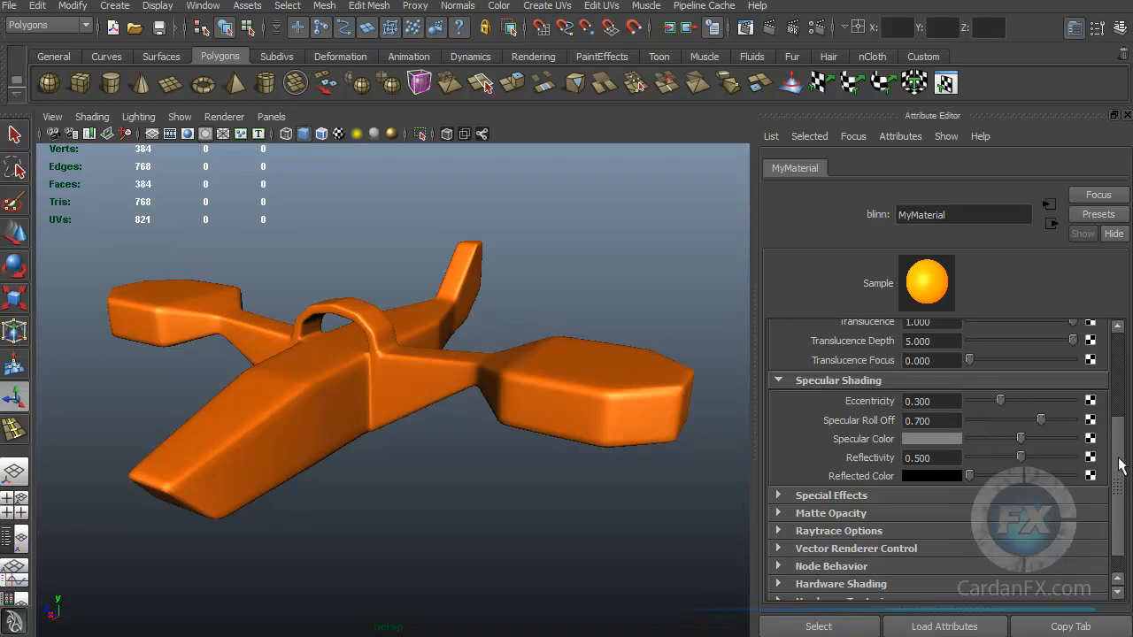
scroll(934, 434, "up", 3)
left_click_drag(971, 430, 984, 408)
left_click_drag(1065, 389, 1015, 390)
left_click_drag(1117, 423, 1117, 440)
mouse_move(1132, 101)
left_mouse_down()
mouse_move(686, 103)
mouse_move(1132, 104)
left_mouse_up()
left_click(608, 142)
Set MyMaterial's specular color to white, its specular roll off to 0.316 and its reflectivity to 0.051.
left_click_drag(1121, 445, 1120, 468)
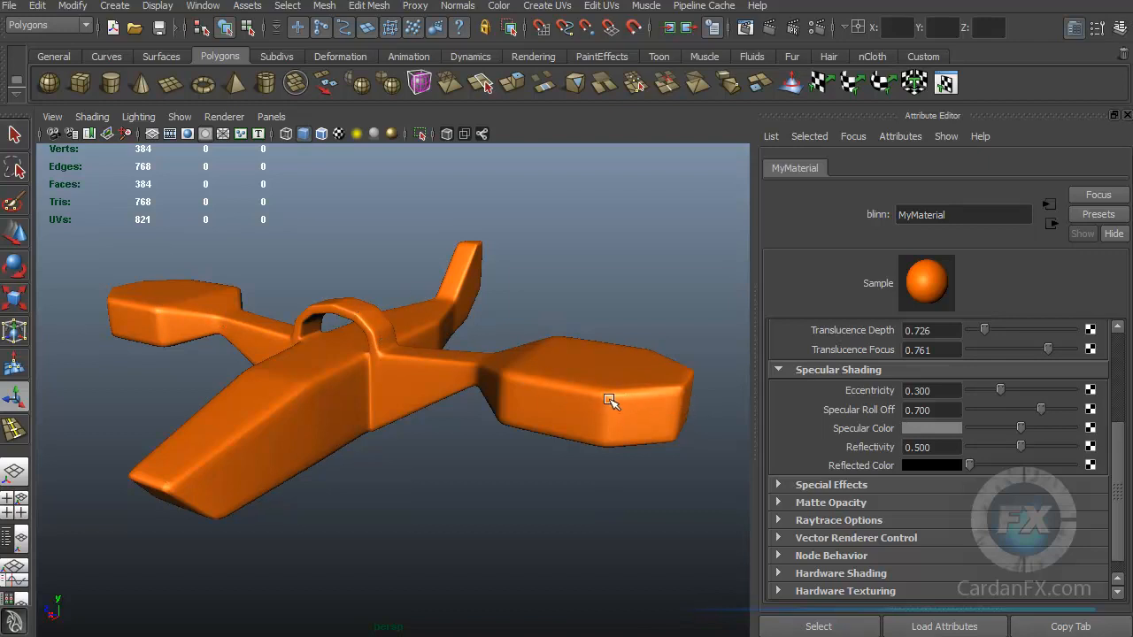
left_click(928, 428)
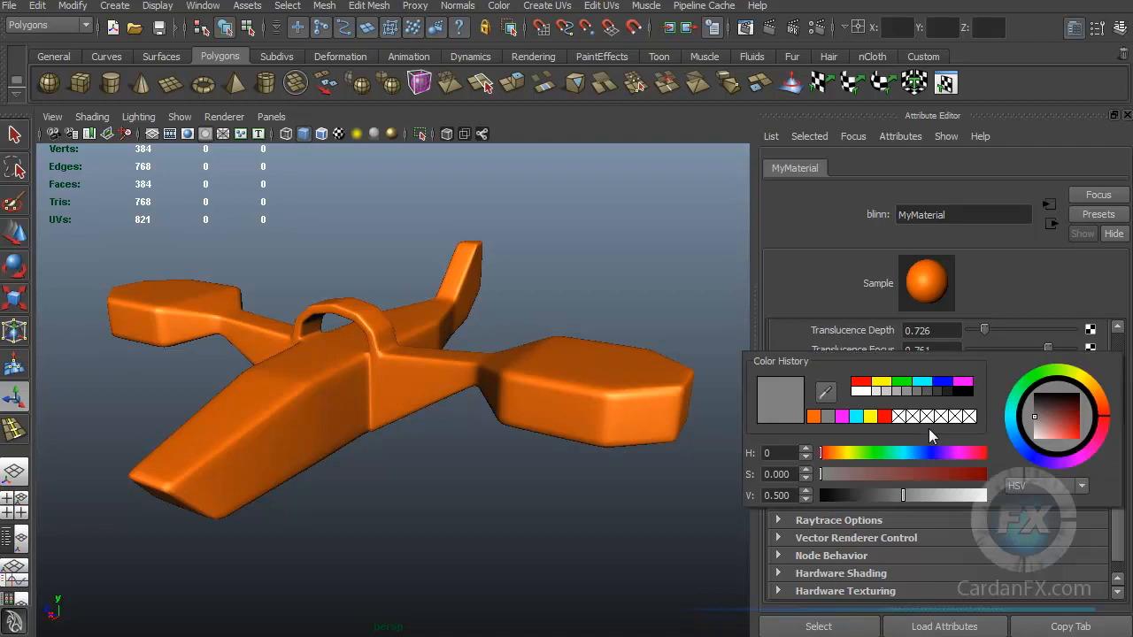
left_click(861, 392)
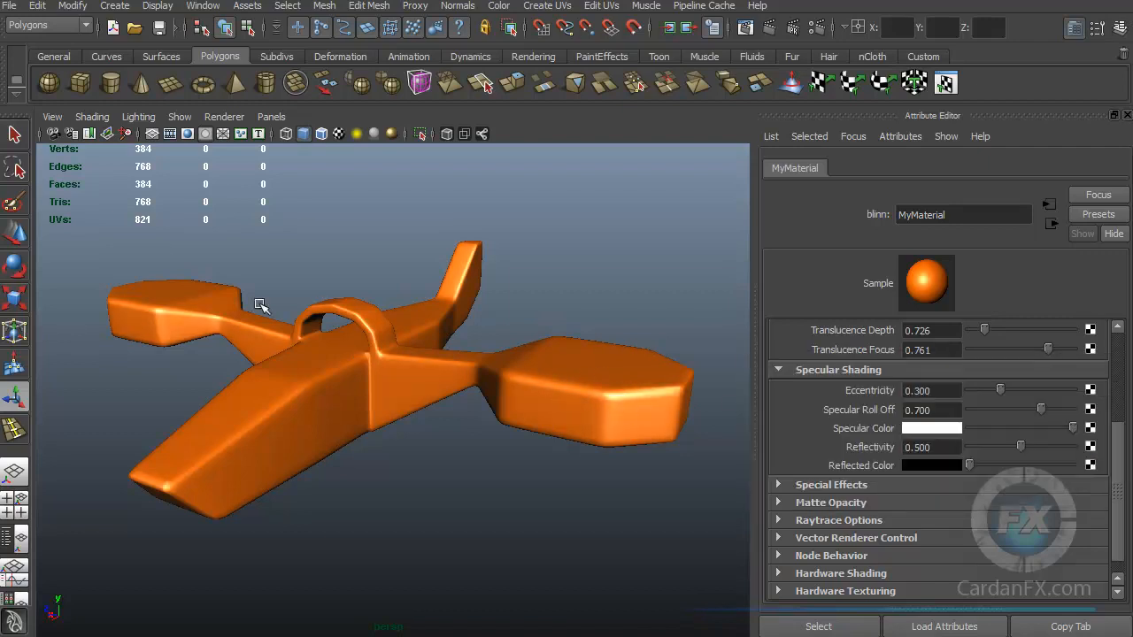
left_click_drag(1041, 410, 1002, 409)
left_click_drag(1023, 450, 987, 444)
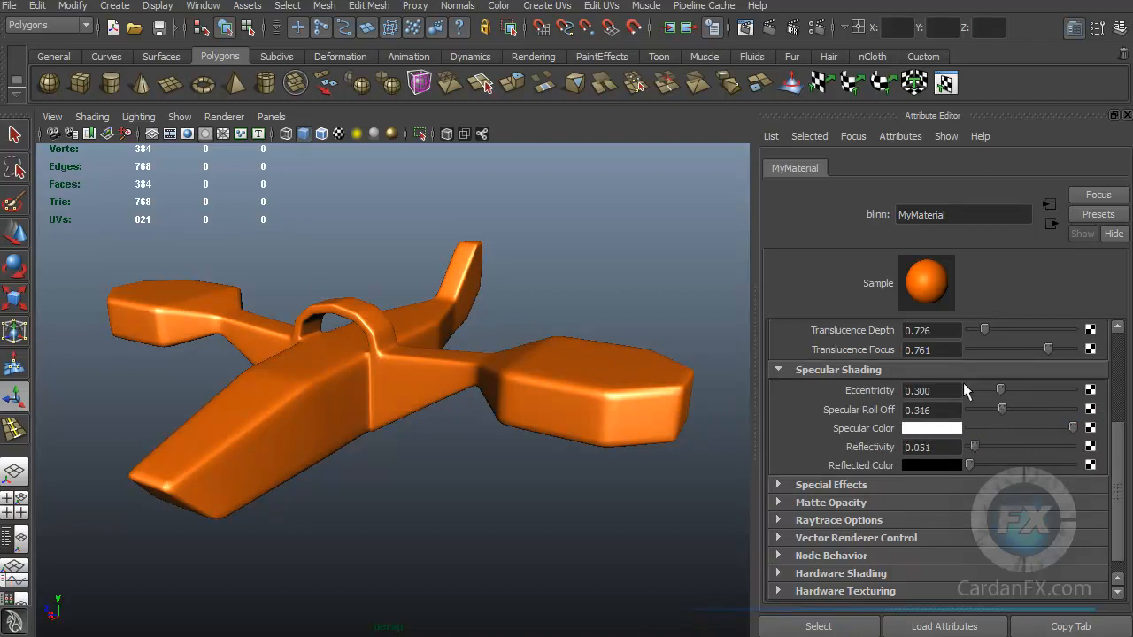
Try an eccentricity of 1.000, then set eccentricity to 0.060 and specular roll off to 0.846 and examine the rendered aircraft.
left_click_drag(998, 389, 1089, 400)
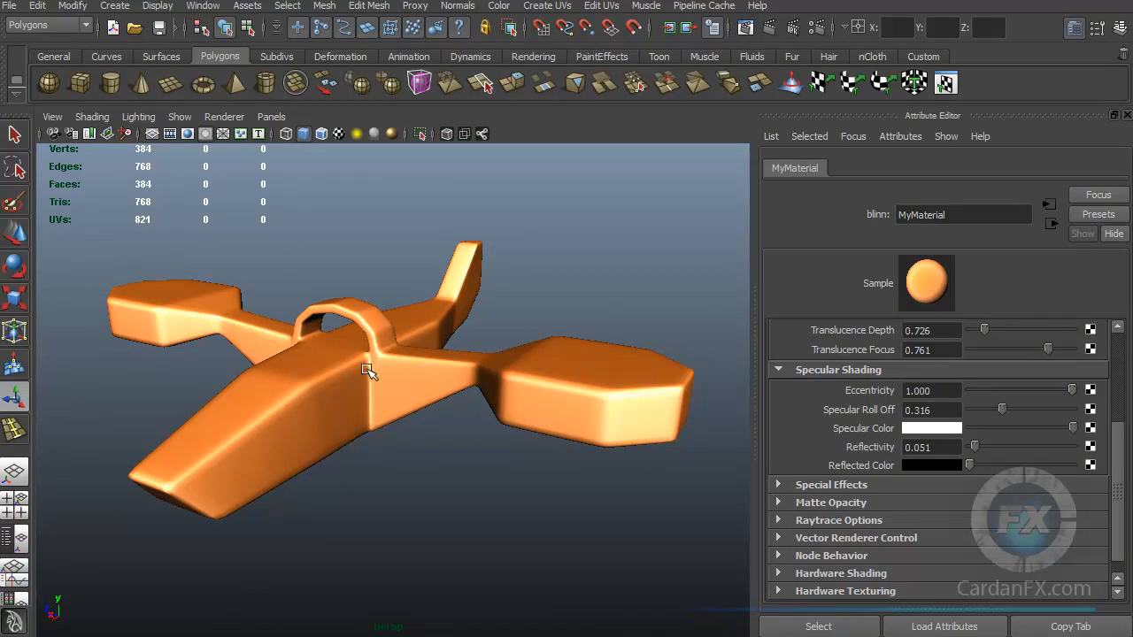
left_click_drag(1001, 410, 975, 388)
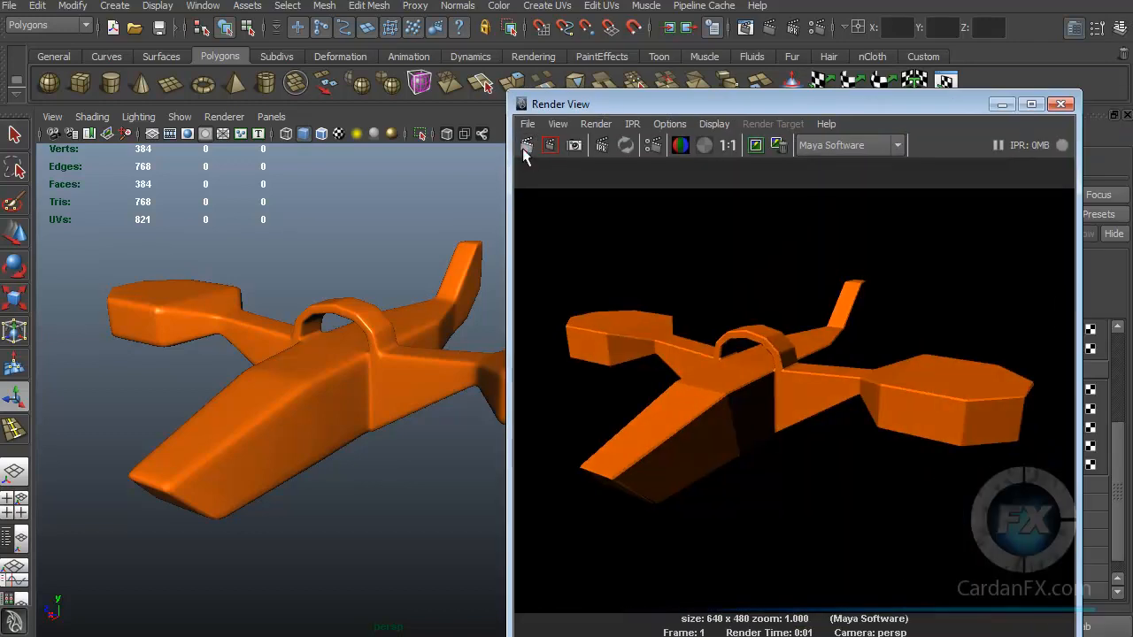
left_click_drag(549, 104, 1132, 110)
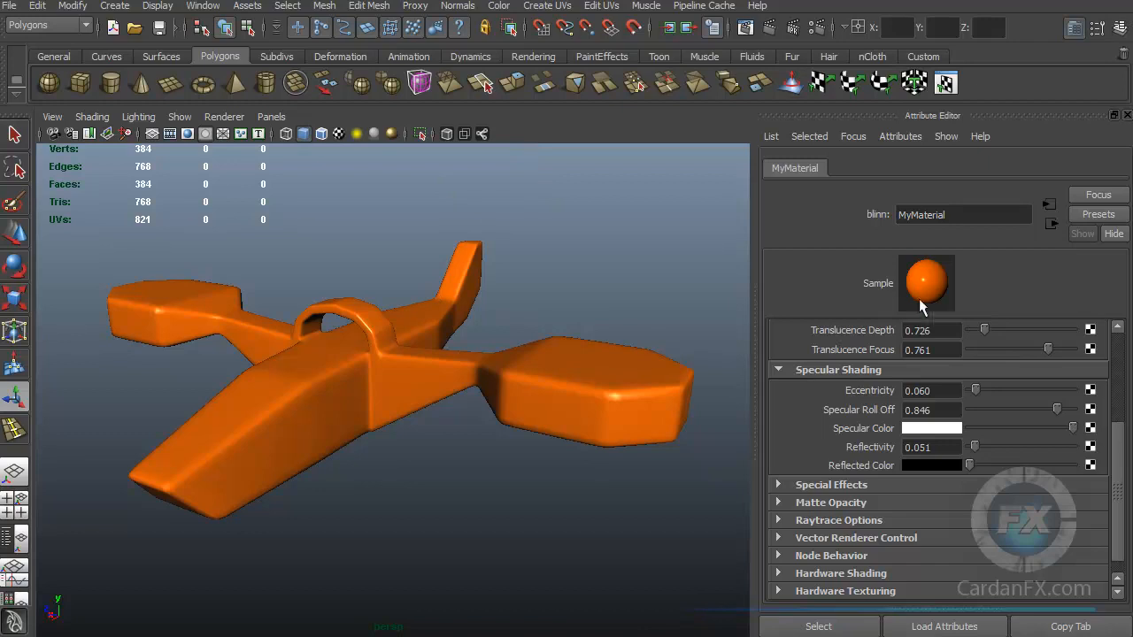
Bring the Hypershade beside the Attribute Editor and enlarge MyMaterial's swatch in the work area to examine its highlight.
left_click_drag(1132, 115, 568, 108)
scroll(675, 386, "up", 3)
scroll(636, 451, "up", 1)
left_click_drag(803, 113, 500, 63)
left_click_drag(680, 303, 483, 317)
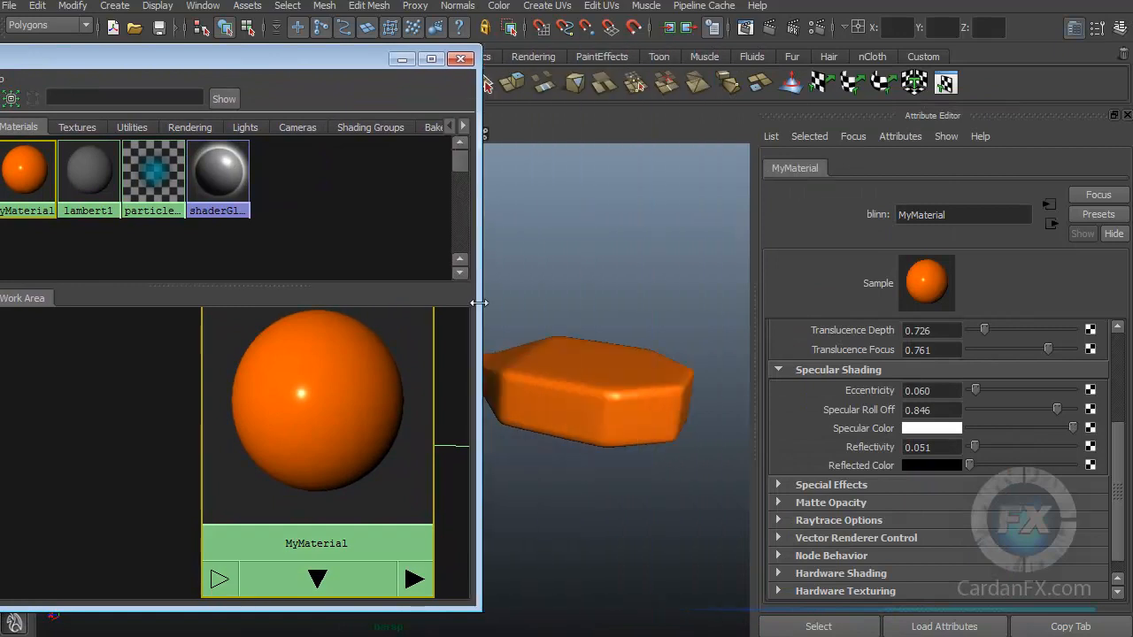
left_click_drag(326, 57, 584, 78)
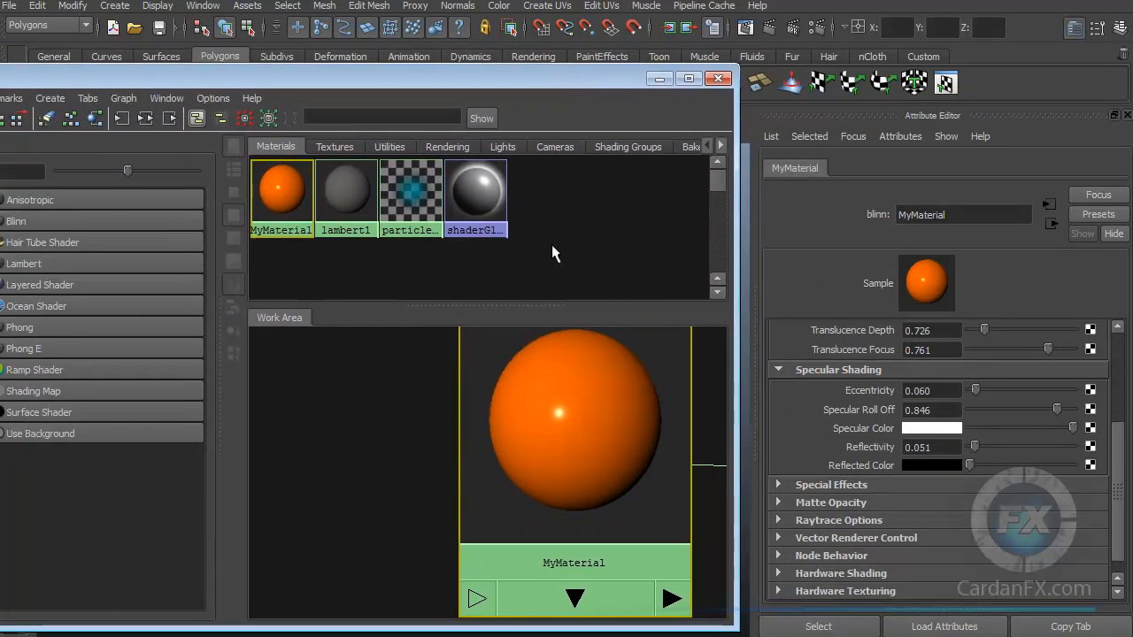
scroll(580, 398, "up", 2)
middle_click_drag(595, 419, 546, 472, "alt")
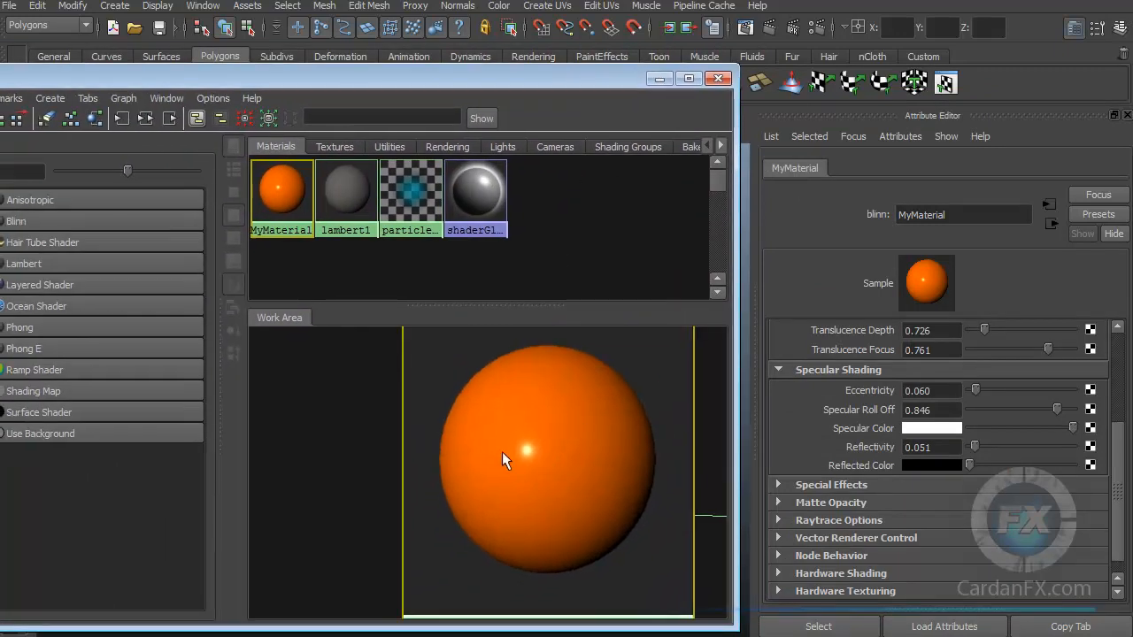
Try a red specular color on MyMaterial with eccentricity 0.291 and specular roll off 0.598.
mouse_move(1054, 410)
left_mouse_down()
mouse_move(978, 412)
mouse_move(1085, 418)
mouse_move(975, 424)
mouse_move(1059, 423)
left_mouse_up()
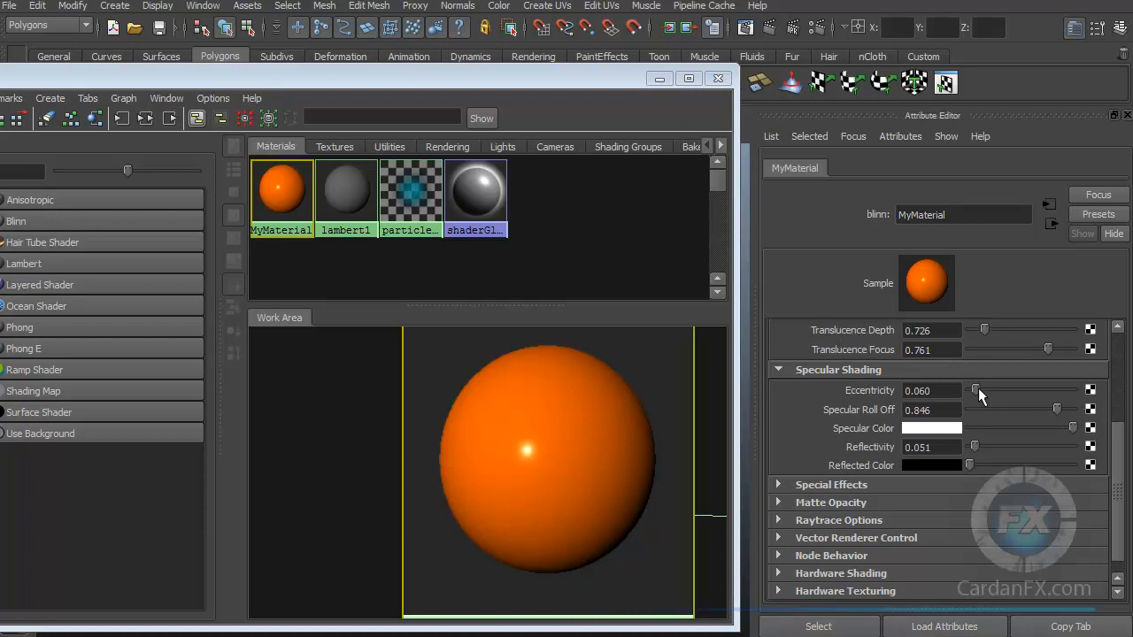
mouse_move(1021, 388)
left_mouse_down()
mouse_move(1064, 388)
mouse_move(988, 392)
mouse_move(1031, 407)
left_mouse_up()
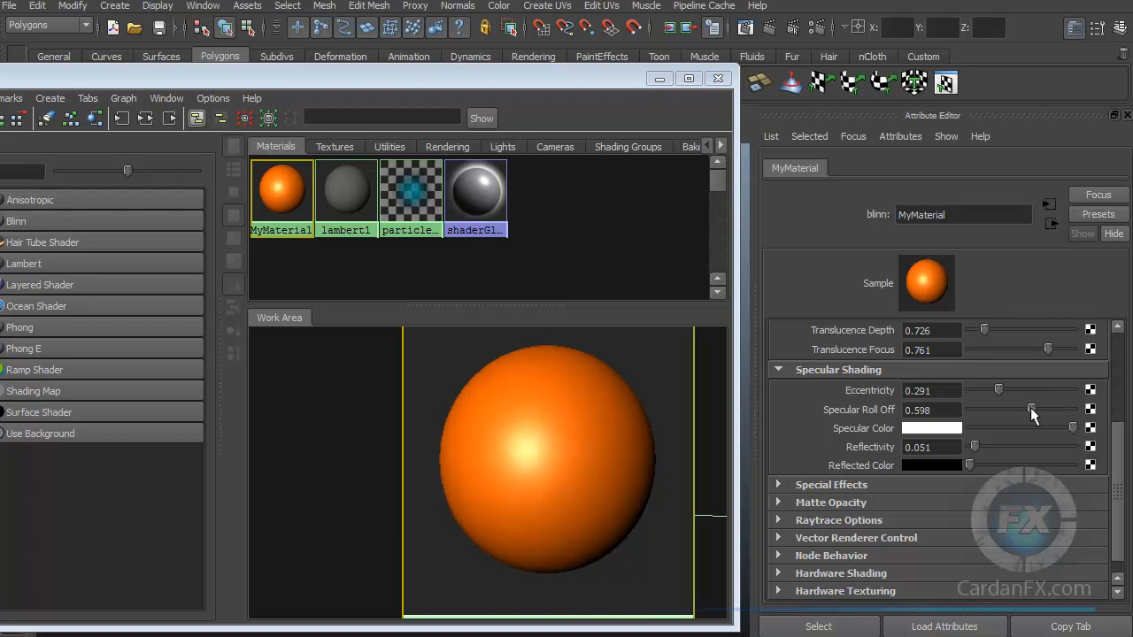
left_click(936, 427)
left_click(907, 415)
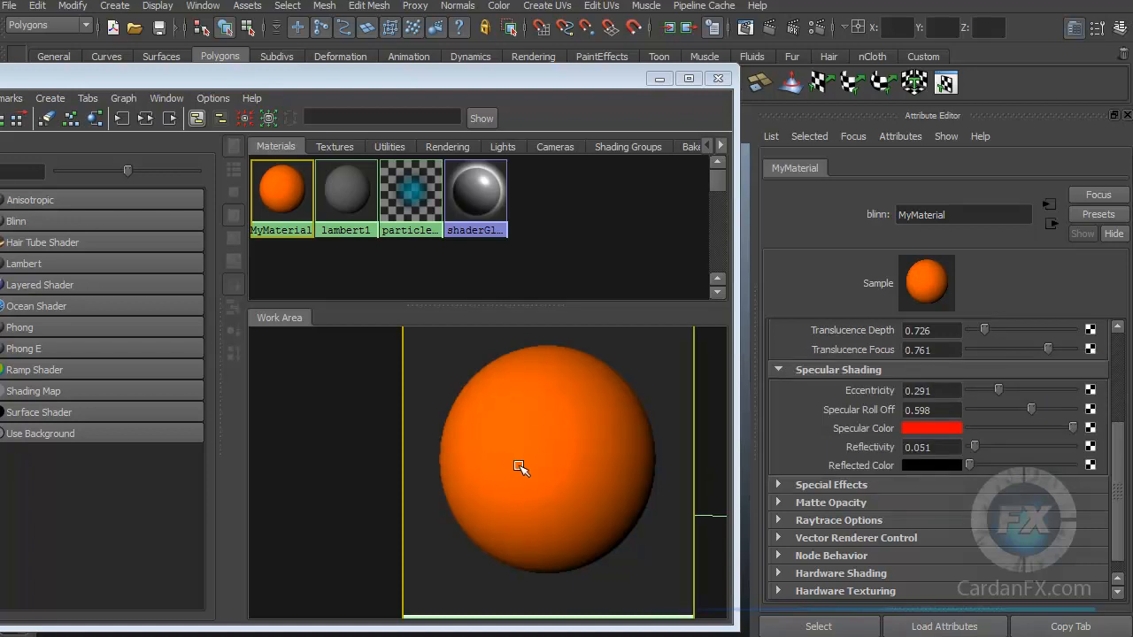
Vary the red highlight's roll off and eccentricity, ending at specular roll off 0.795 and eccentricity 0.949.
left_click_drag(1048, 408, 1066, 408)
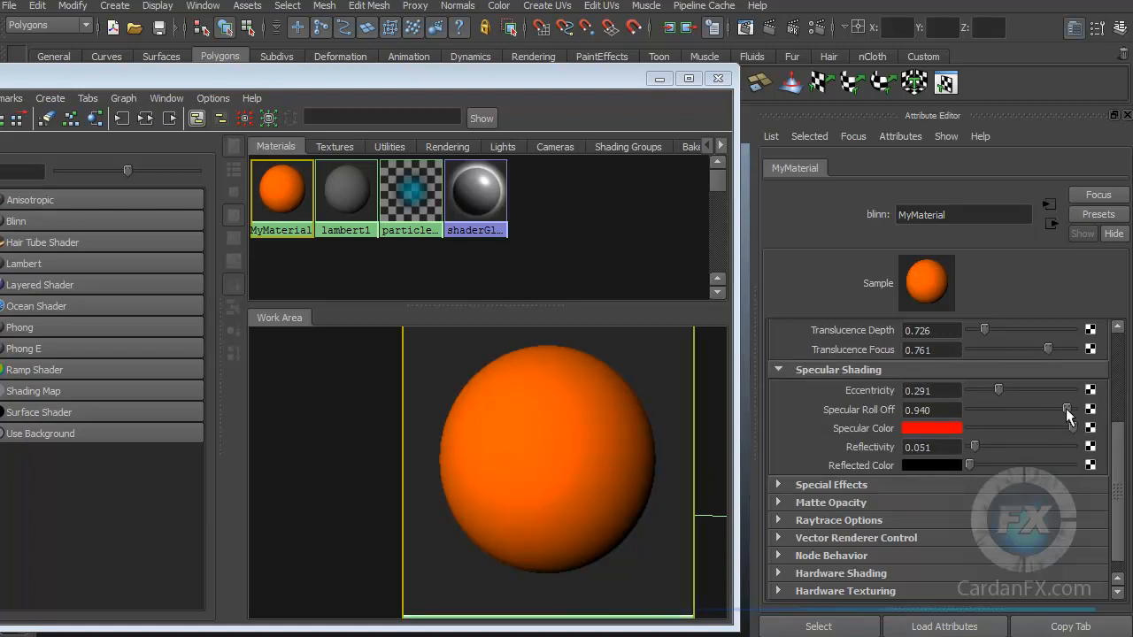
left_click_drag(999, 389, 953, 391)
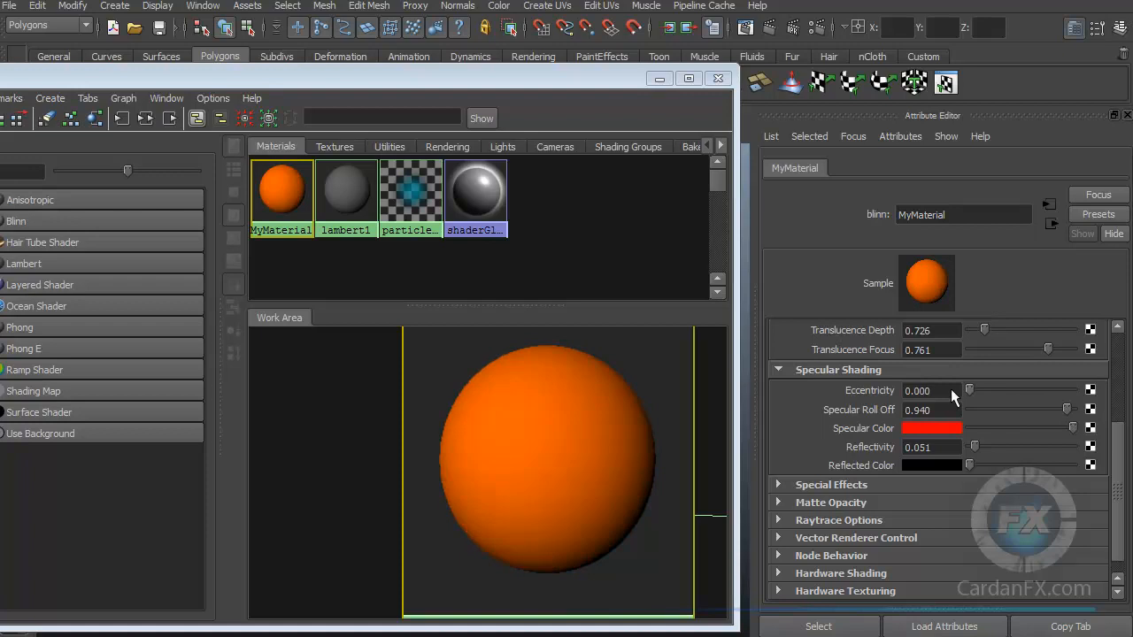
mouse_move(1067, 409)
left_mouse_down()
mouse_move(980, 409)
mouse_move(1051, 409)
left_mouse_up()
left_click_drag(970, 390, 1068, 390)
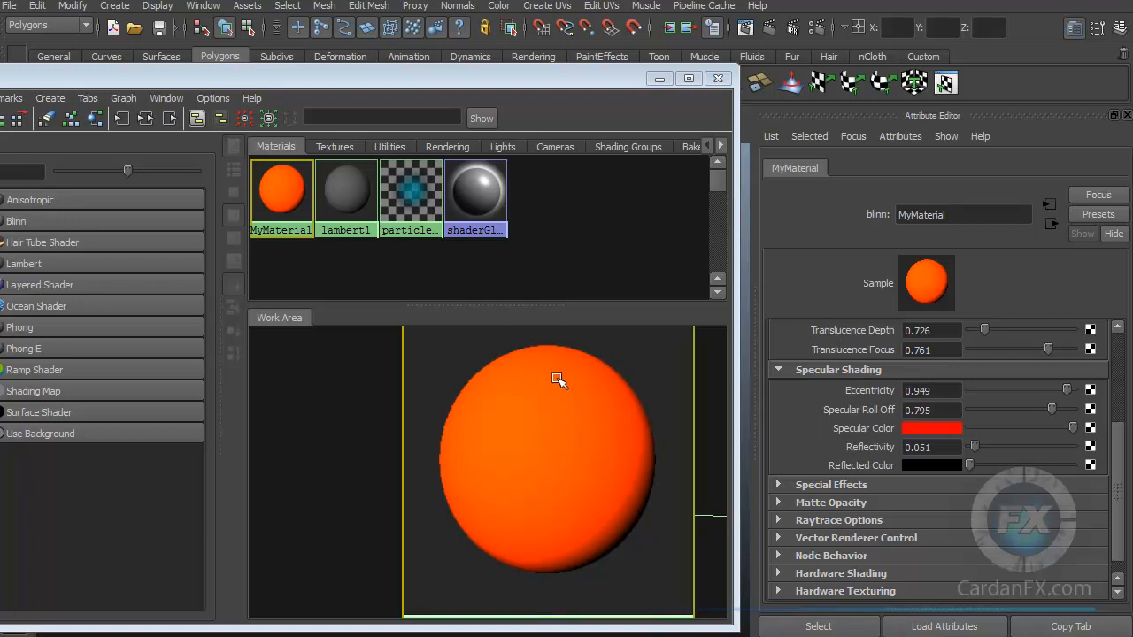
Restore the white specular color, set eccentricity to 0.145 and specular roll off to 1.000, and move the Hypershade off the aircraft.
left_click(939, 432)
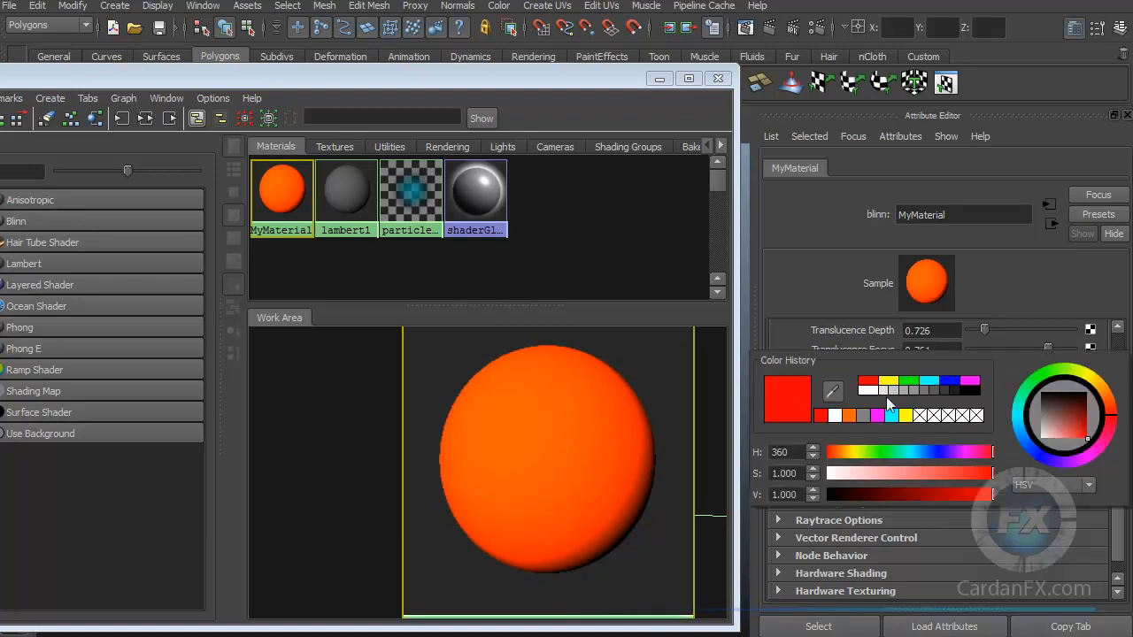
left_click(865, 394)
left_click_drag(1066, 390, 985, 391)
mouse_move(1052, 412)
left_mouse_down()
mouse_move(1000, 407)
mouse_move(1111, 420)
left_mouse_up()
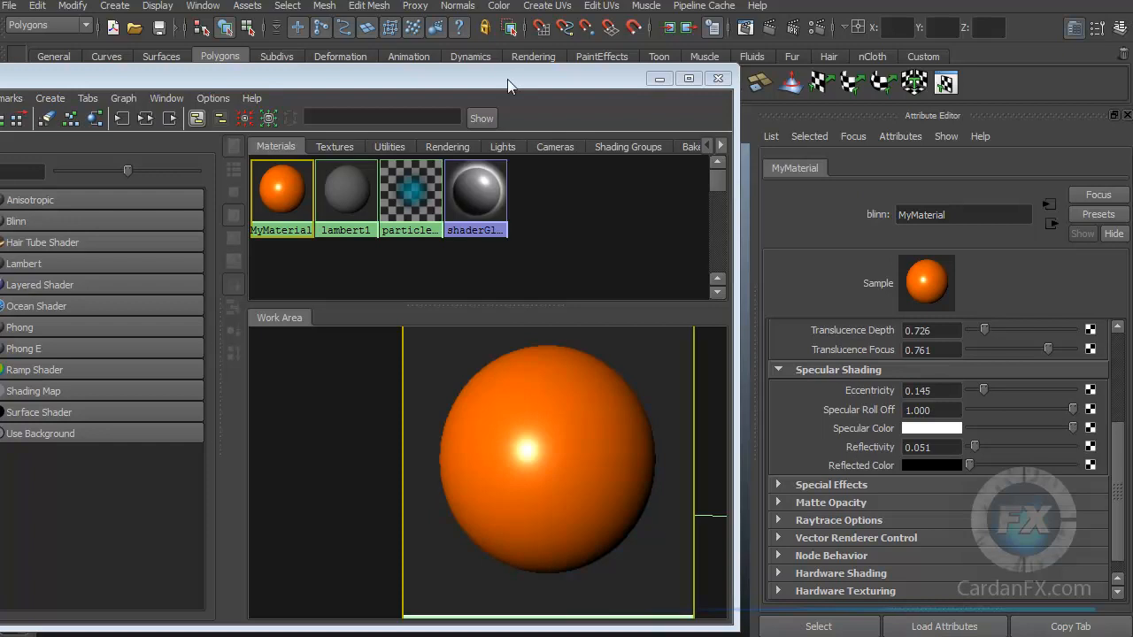
left_click_drag(508, 79, 1132, 71)
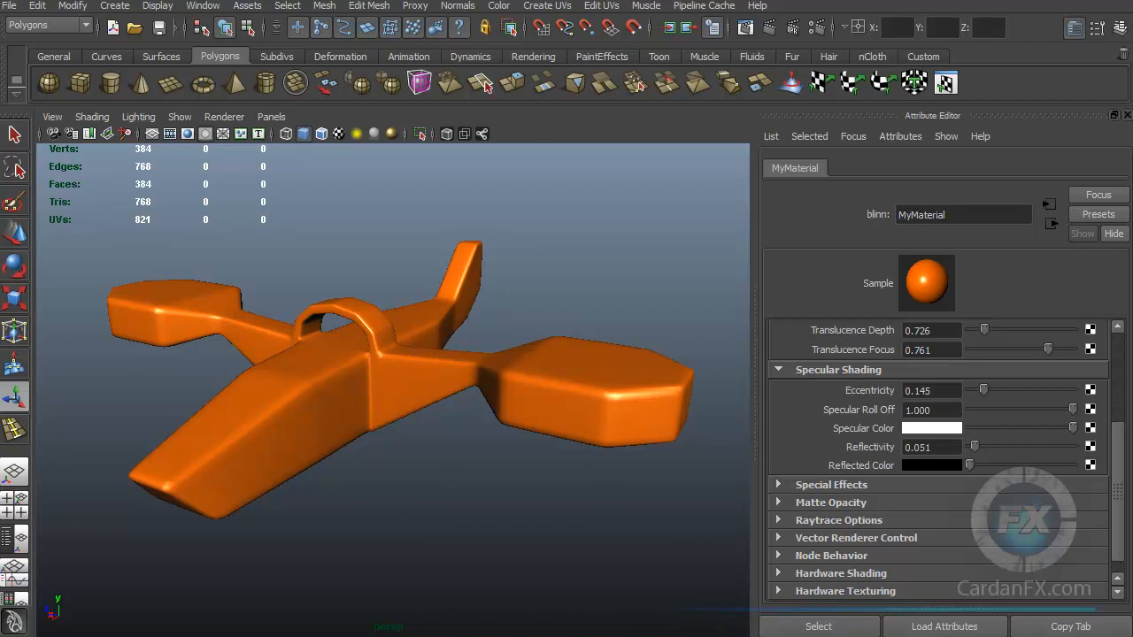
Bring the Hypershade back into view and show the whole MyMaterial node in its work area.
left_click_drag(1132, 74, 711, 63)
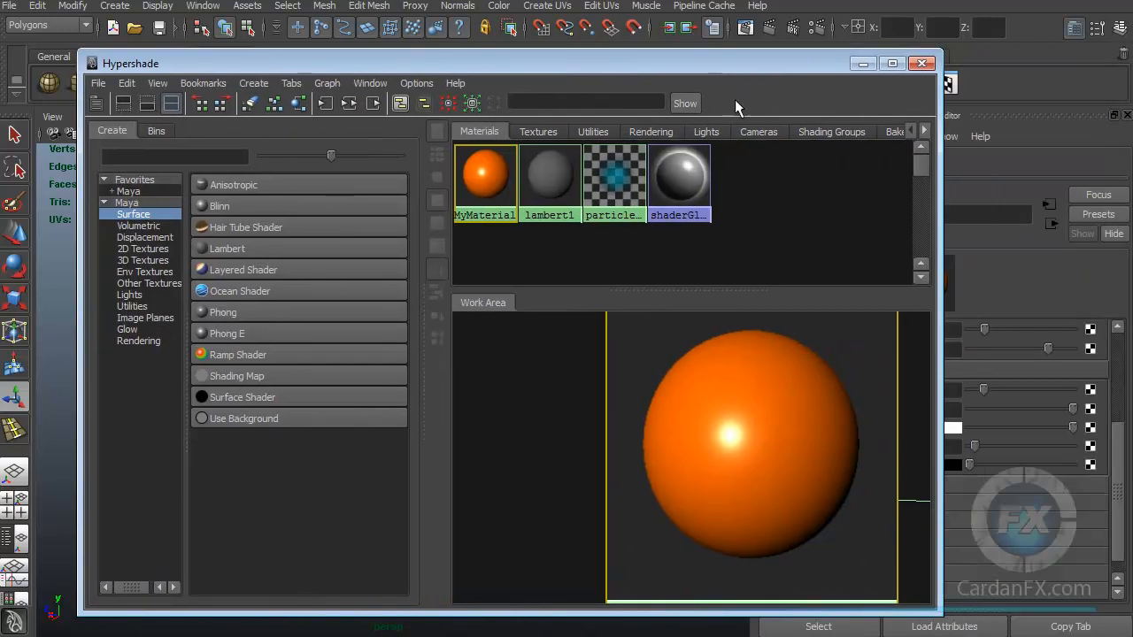
scroll(662, 500, "down", 5)
middle_click_drag(661, 502, 733, 483, "alt")
middle_click_drag(649, 479, 701, 477, "alt")
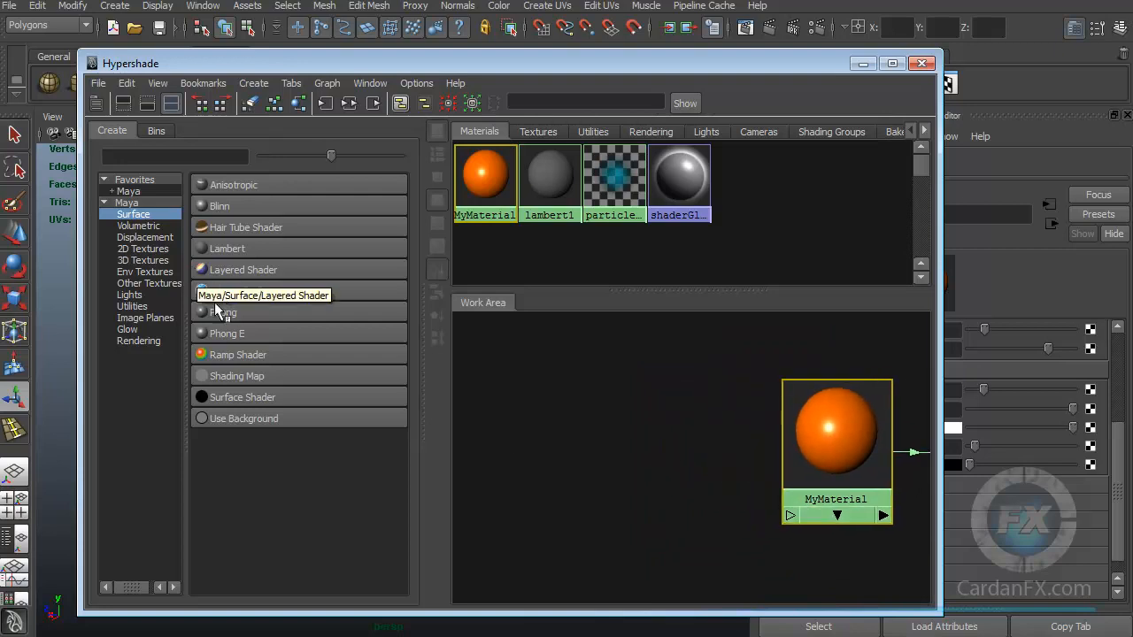
Create a Fractal 2D texture and arrange it and its place2dTexture node in a row before MyMaterial.
left_click(132, 251)
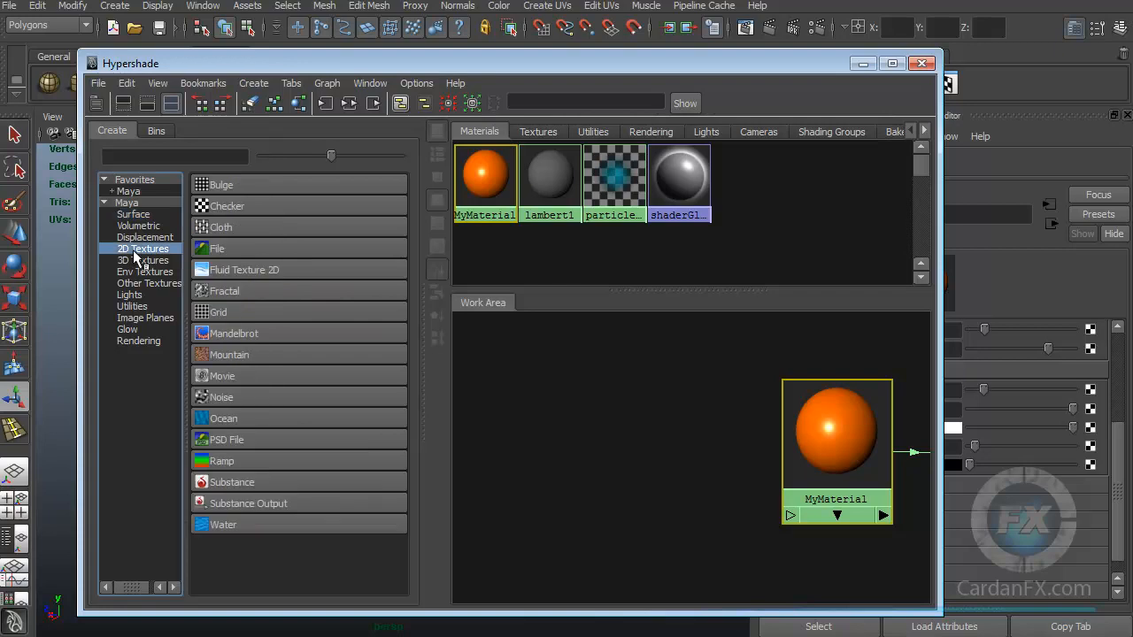
left_click(211, 297)
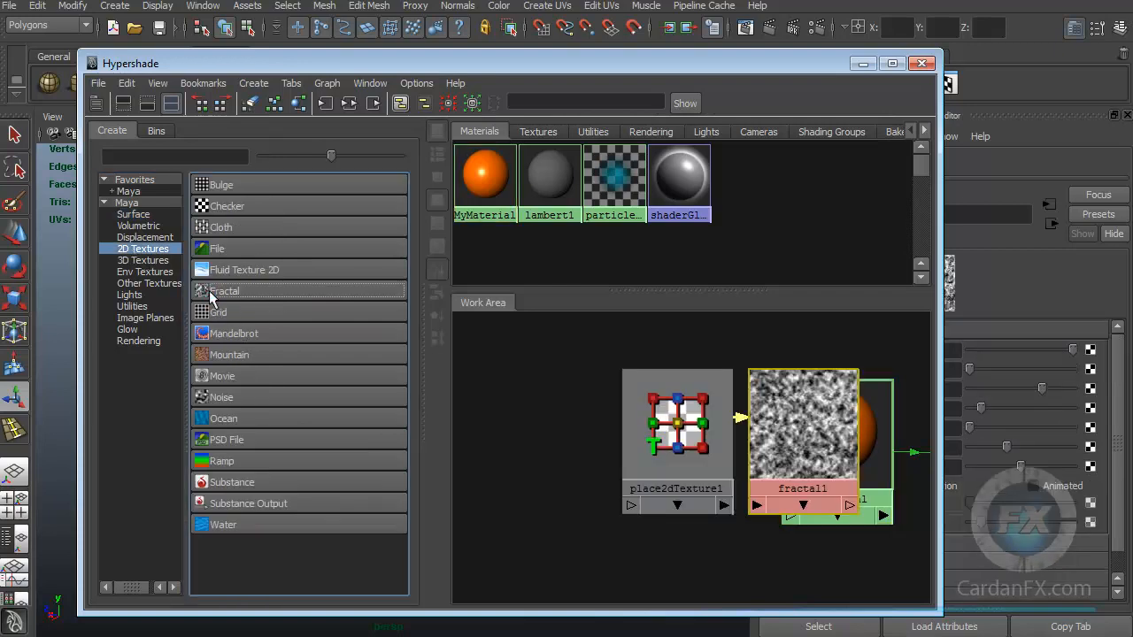
left_click(680, 466)
left_click_drag(680, 467, 519, 477)
left_click_drag(817, 436, 676, 445)
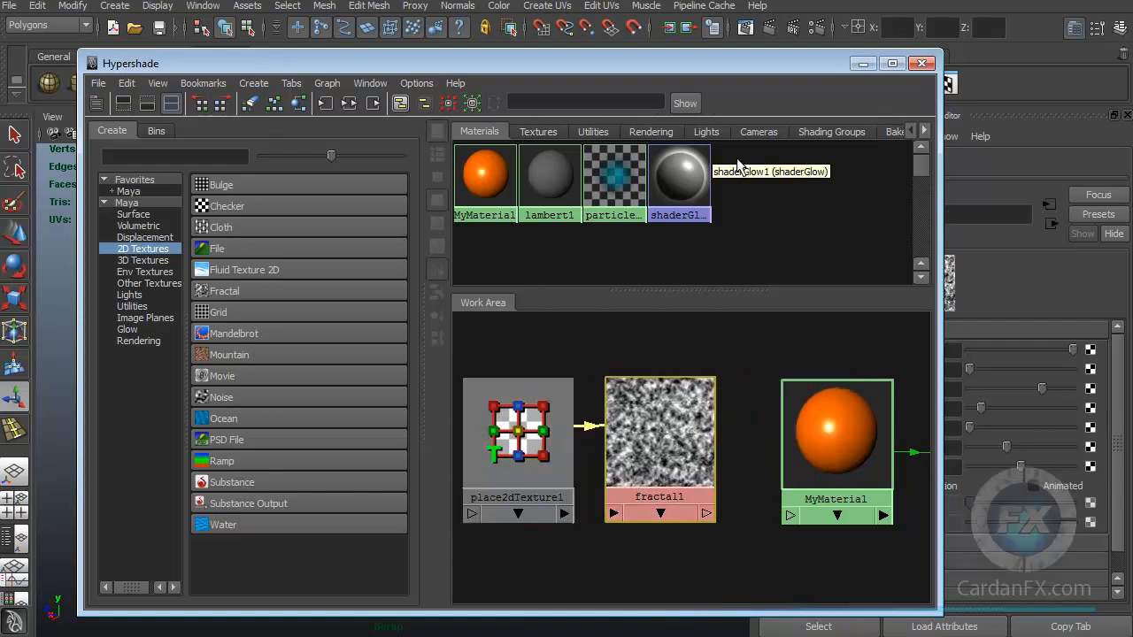
Move the Hypershade clear of the Attribute Editor and connect the fractal1 texture to MyMaterial's Color attribute.
left_click_drag(790, 66, 480, 86)
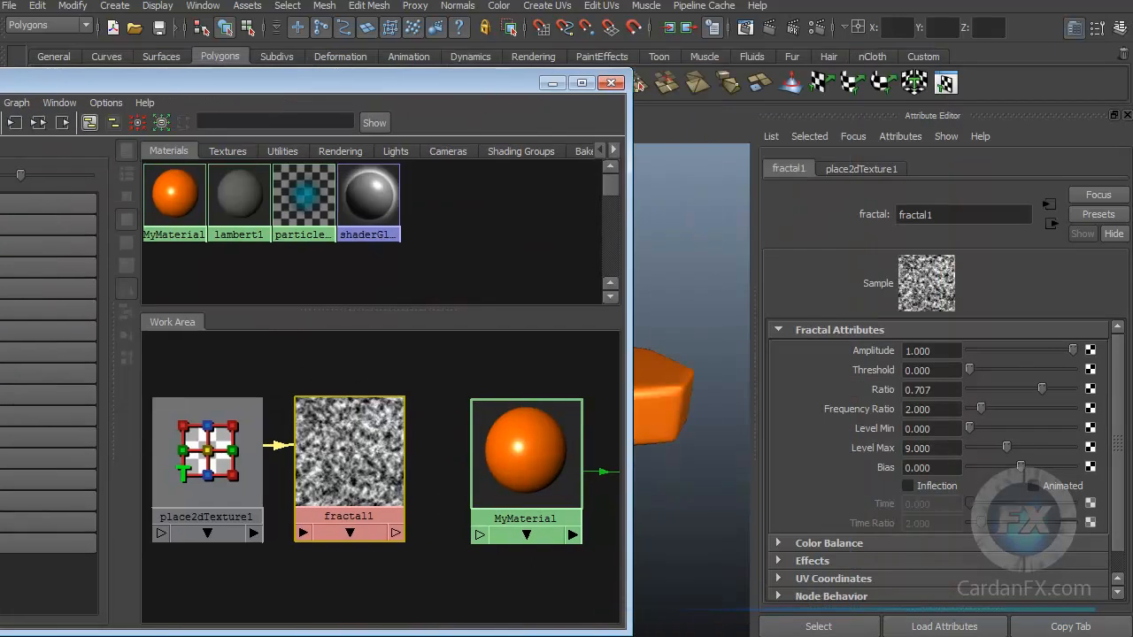
middle_click_drag(345, 471, 383, 447)
middle_click_drag(608, 368, 357, 454)
left_click(535, 437)
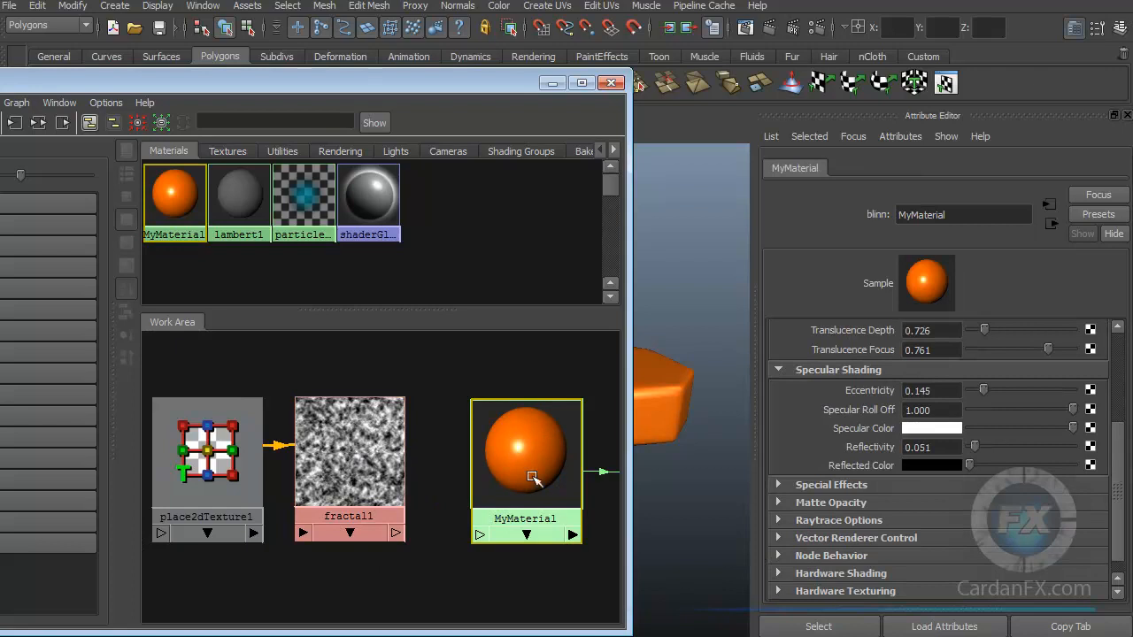
middle_click_drag(346, 470, 348, 473)
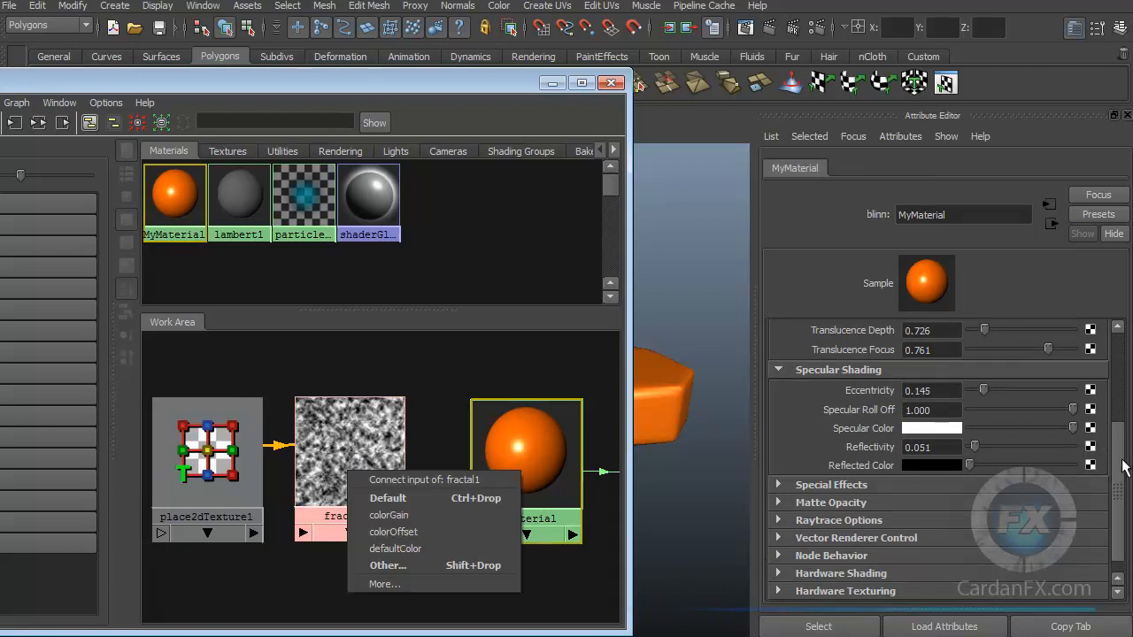
left_click_drag(1114, 469, 1103, 339)
middle_click_drag(370, 469, 351, 456)
middle_click_drag(518, 390, 886, 375)
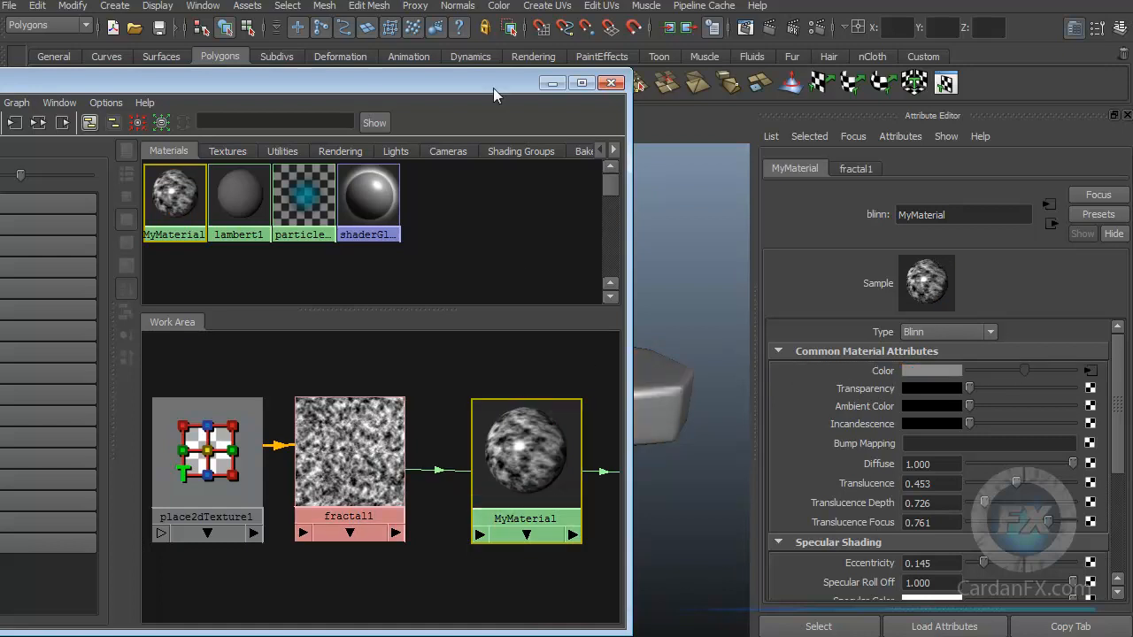
Render the aircraft with the fractal color texture, examine the result and put the Render View away.
left_click_drag(456, 82, 409, 82)
left_click(746, 27)
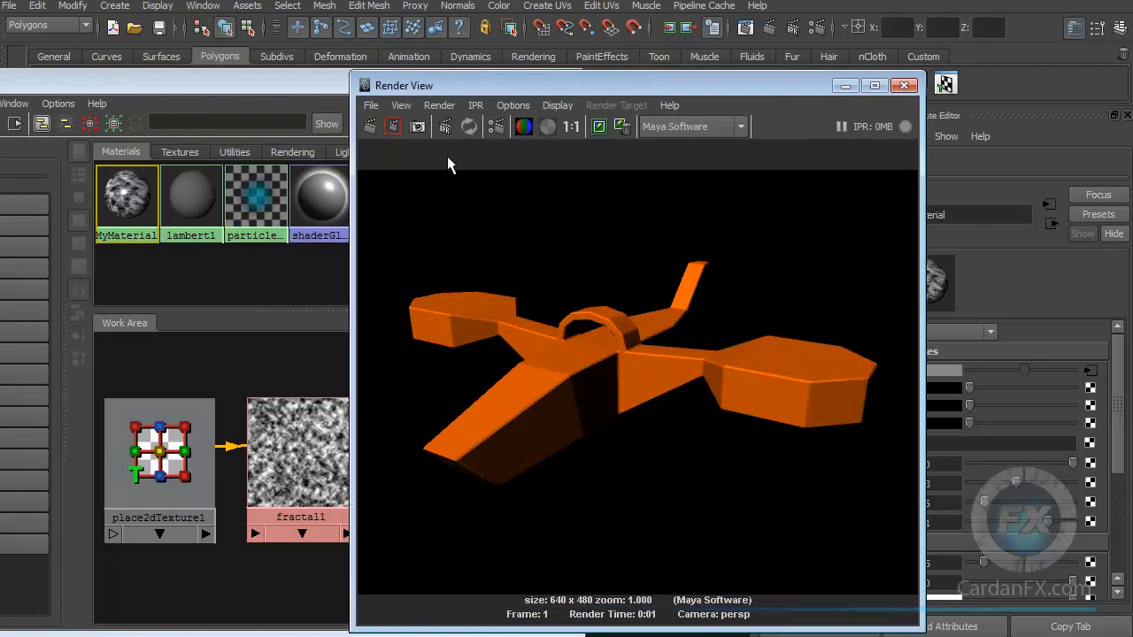
left_click(371, 128)
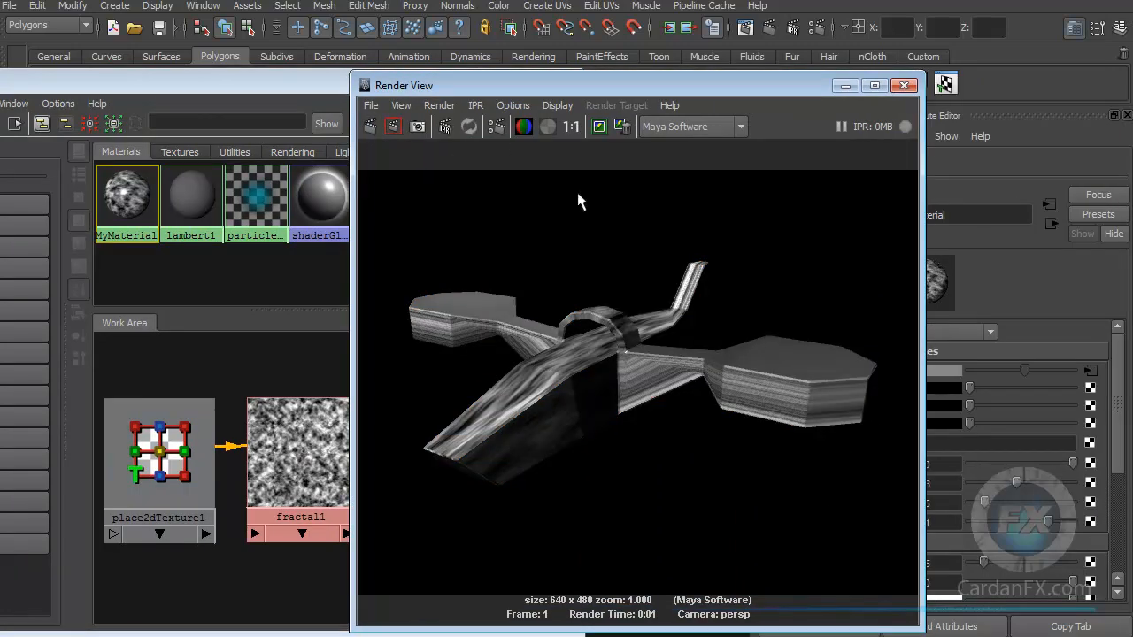
left_click_drag(626, 84, 735, 85)
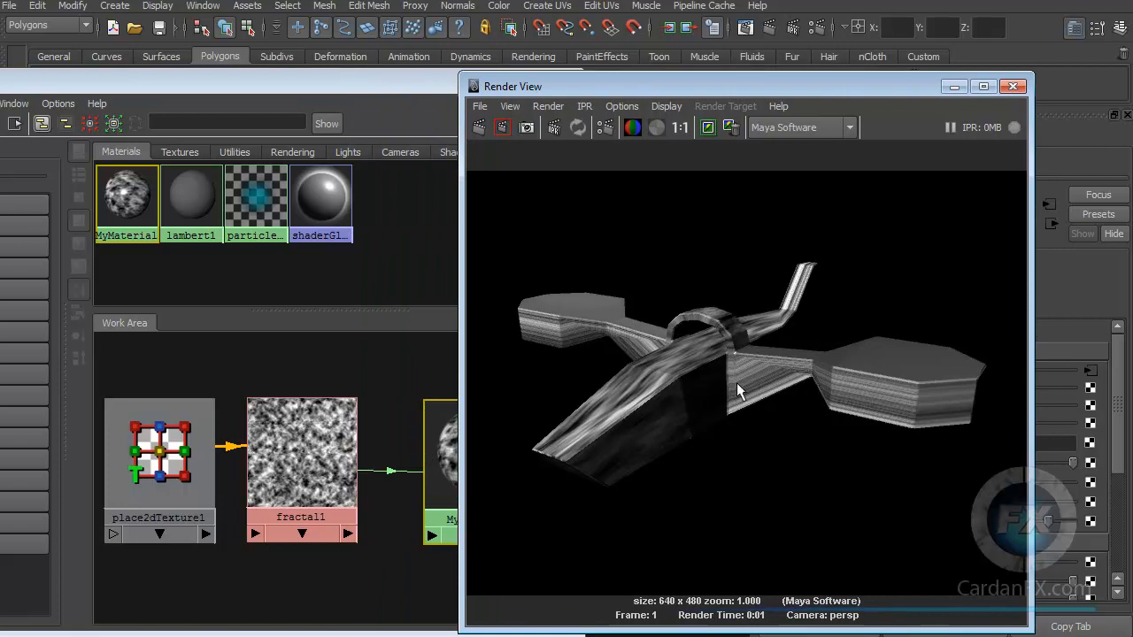
left_click_drag(575, 86, 561, 159)
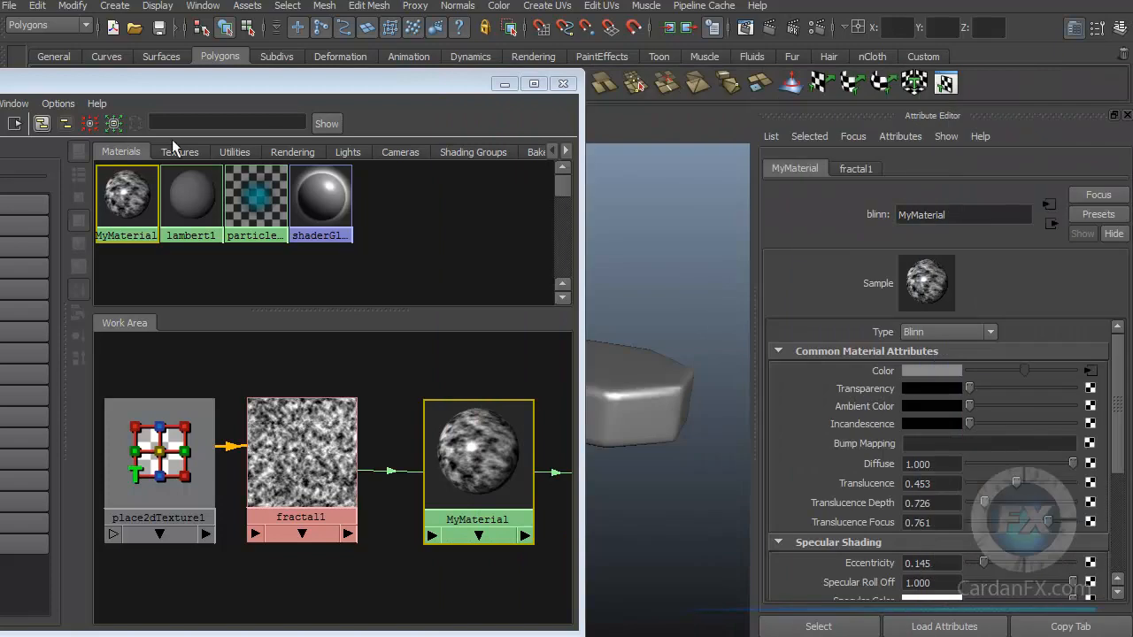
Bring the Hypershade back into view and move fractal1 and place2dTexture1 higher and farther from MyMaterial.
left_click_drag(192, 87, 465, 85)
left_click(571, 434)
mouse_move(751, 465)
left_mouse_down()
mouse_move(756, 453)
mouse_move(765, 465)
left_mouse_up()
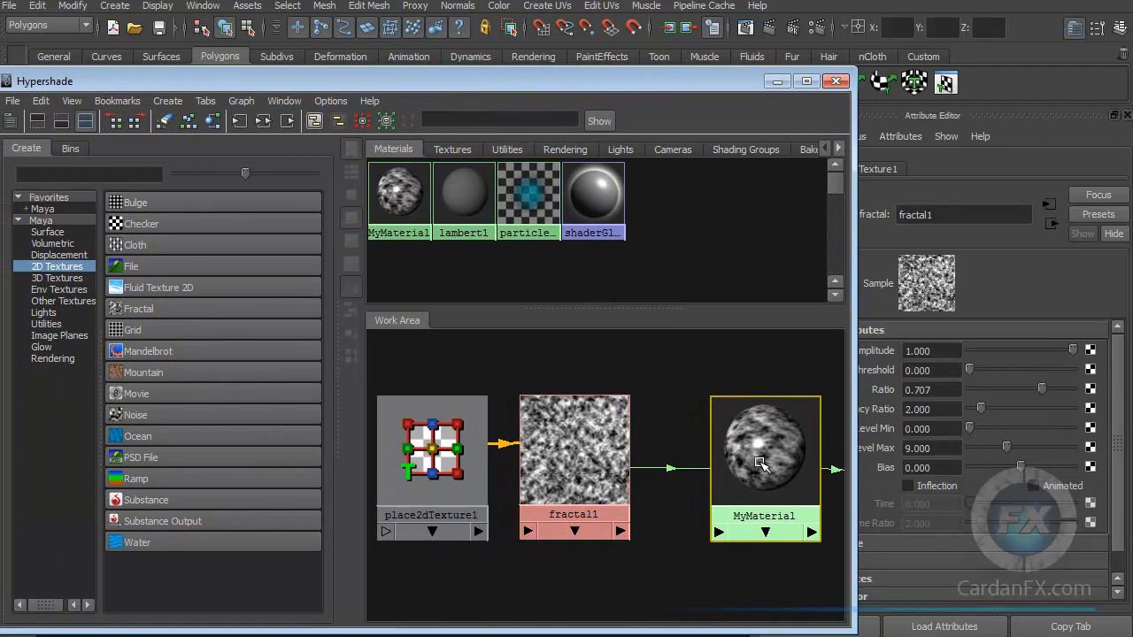
left_click_drag(565, 452, 508, 439)
left_click_drag(452, 478, 448, 410)
left_click_drag(563, 375, 523, 388)
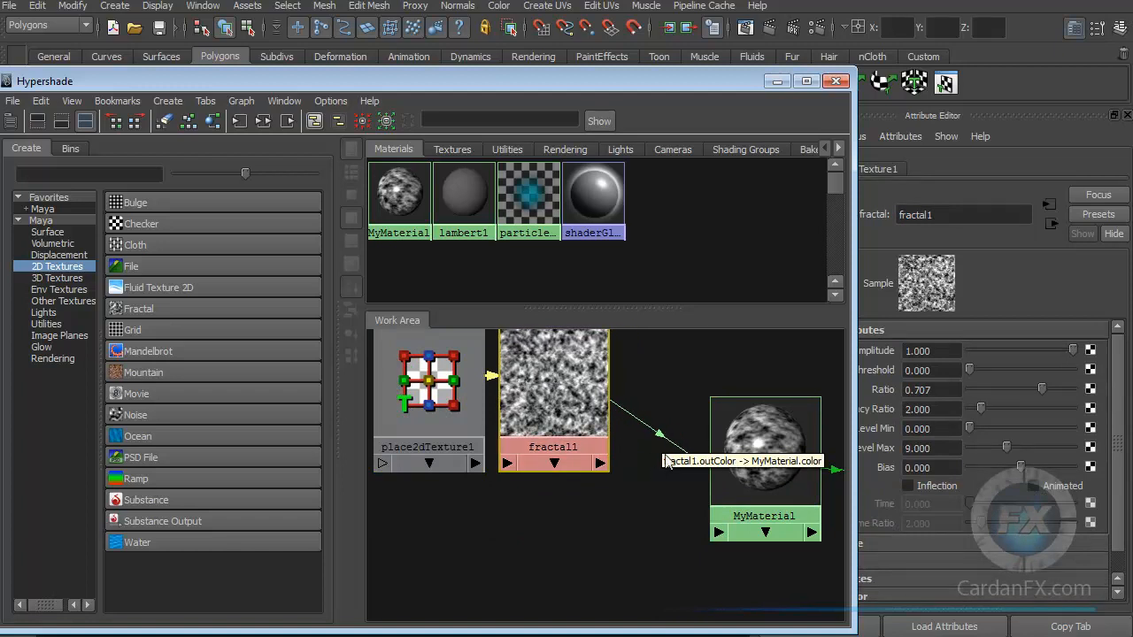
Delete the connection between fractal1's outColor and MyMaterial's color in the work area.
left_click_drag(673, 393, 644, 492)
left_click_drag(642, 378, 685, 496)
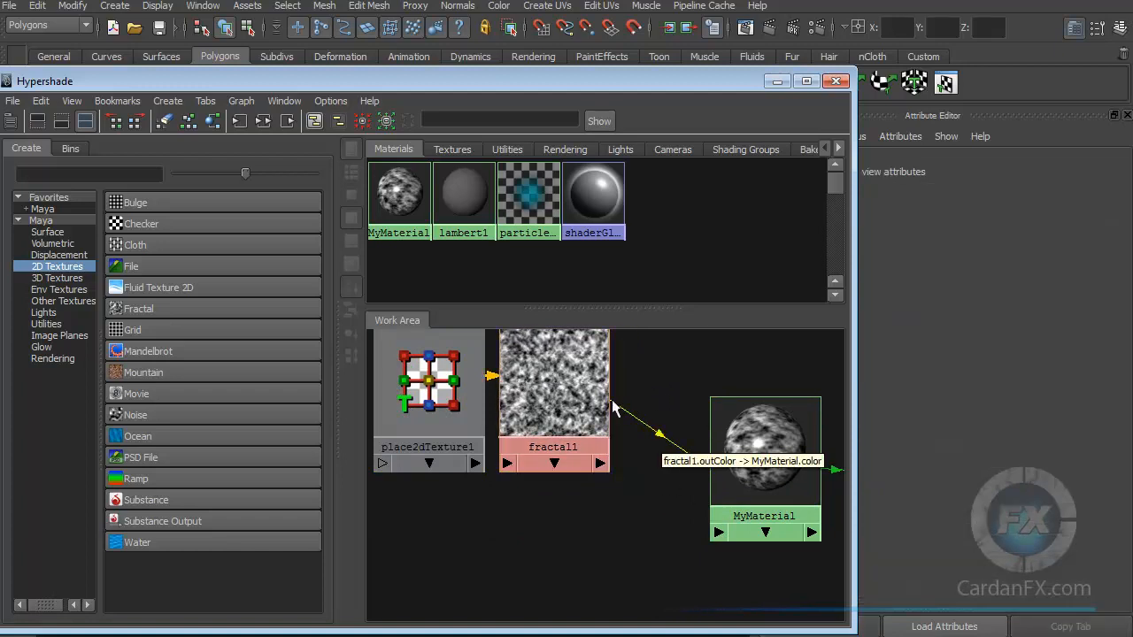
right_click(659, 440)
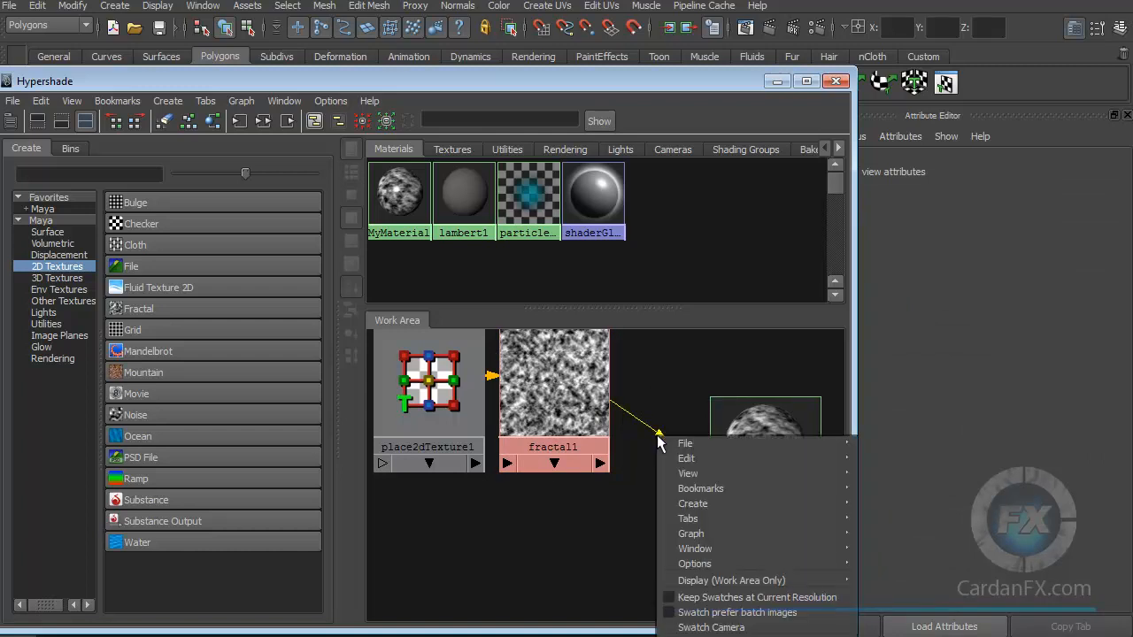
left_click(651, 410)
left_click_drag(643, 375, 699, 512)
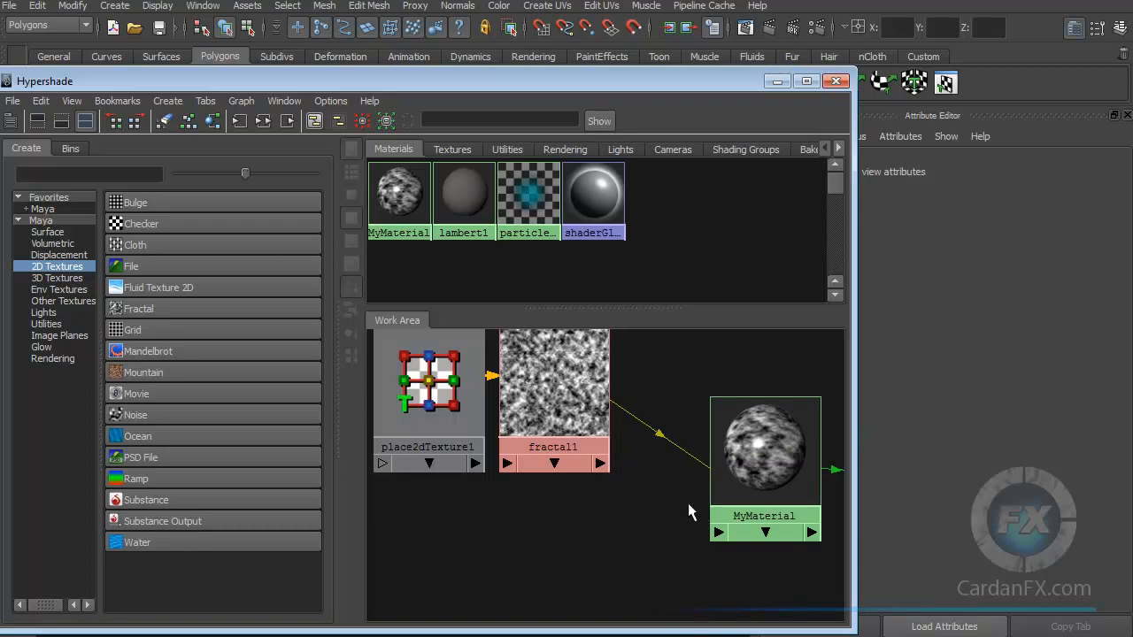
left_click(660, 428)
key("Delete")
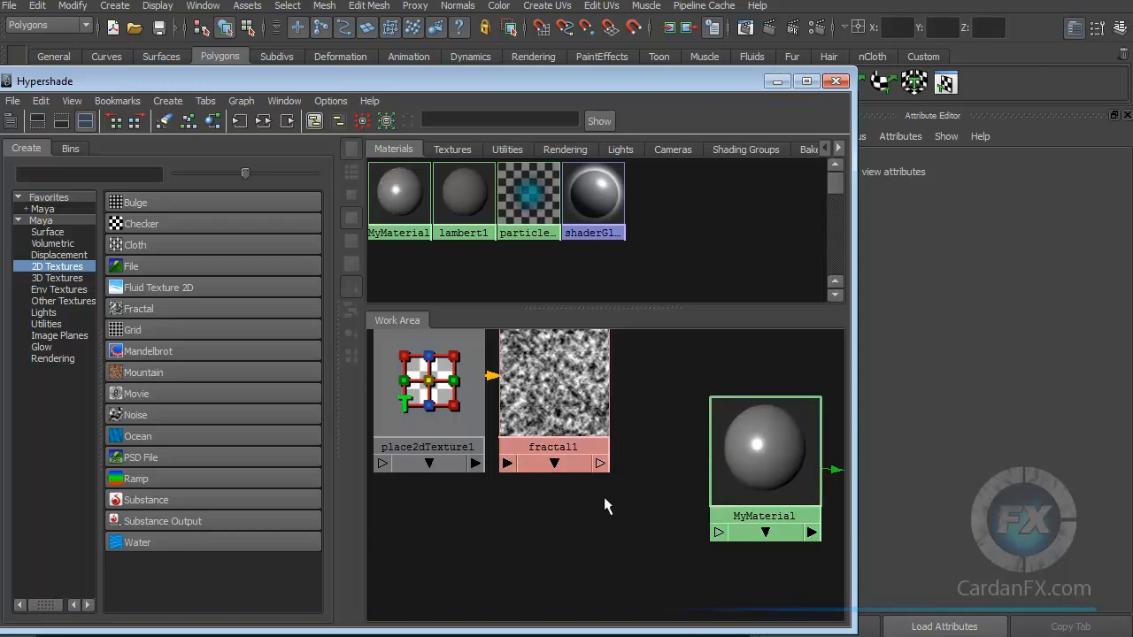
Show MyMaterial's attributes and connect the fractal1 texture to its Bump Mapping.
left_click_drag(674, 83, 560, 84)
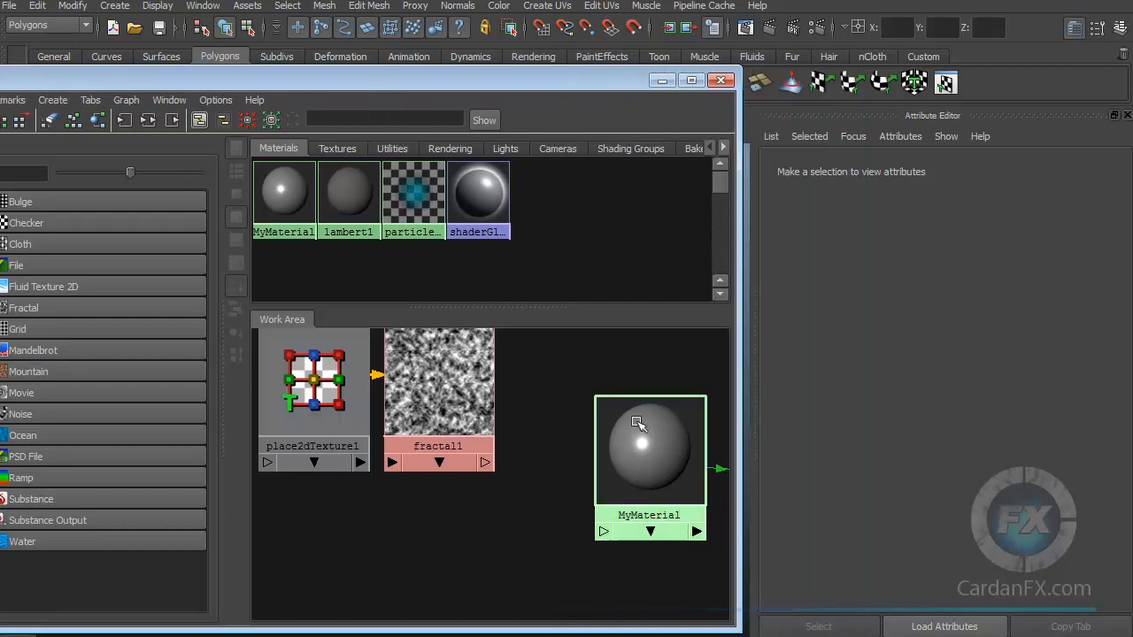
left_click(639, 435)
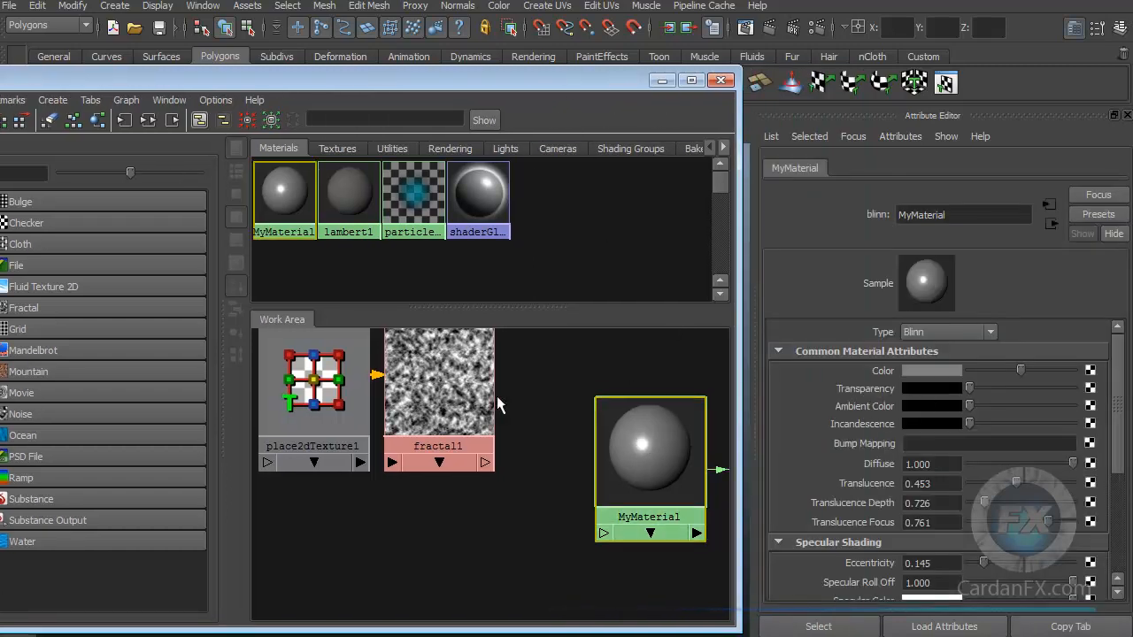
middle_click_drag(448, 386, 874, 450)
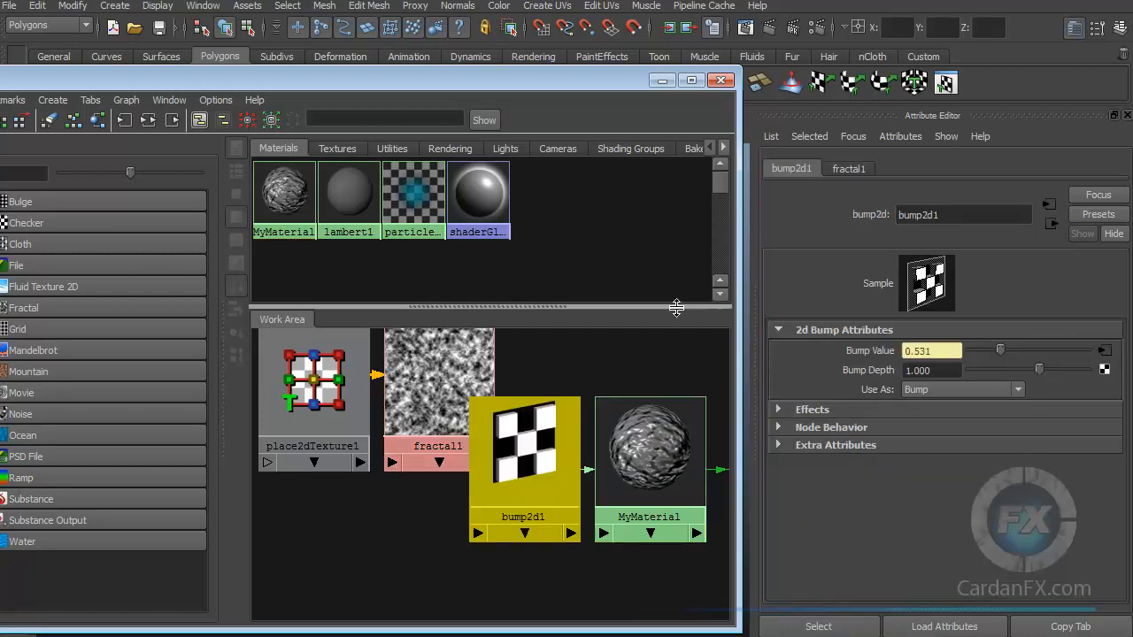
Arrange place2dTexture1, fractal1 and bump2d1 in a readable chain leading to MyMaterial.
left_click_drag(513, 462, 519, 569)
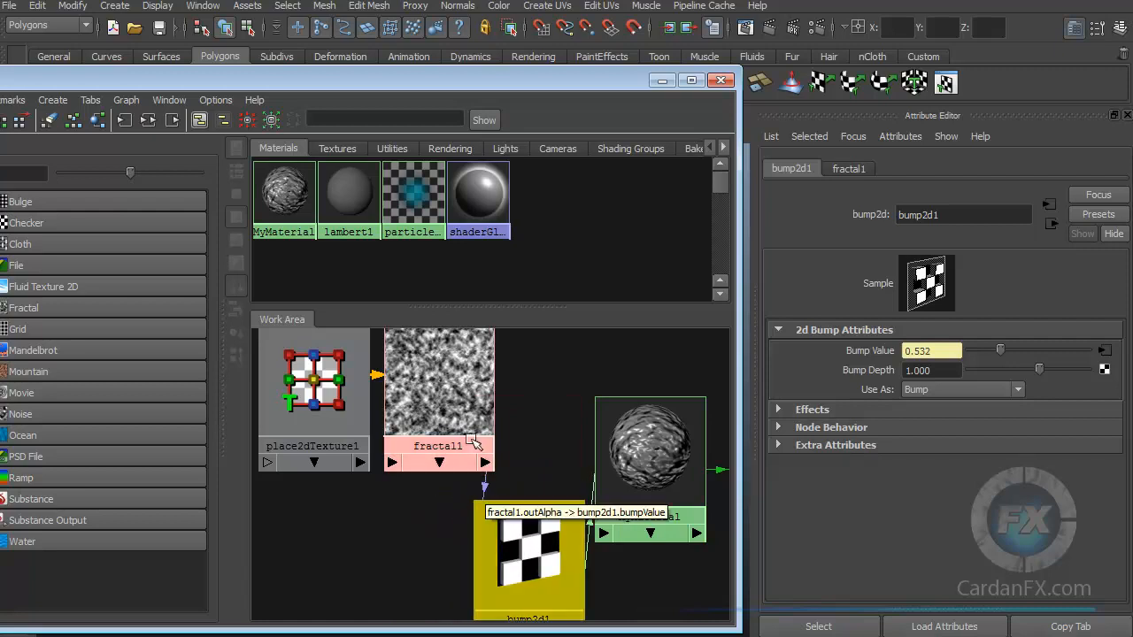
scroll(390, 405, "down", 1)
scroll(389, 405, "down", 2)
left_click_drag(371, 407, 265, 407)
left_click_drag(456, 412, 353, 406)
left_click_drag(524, 522, 470, 422)
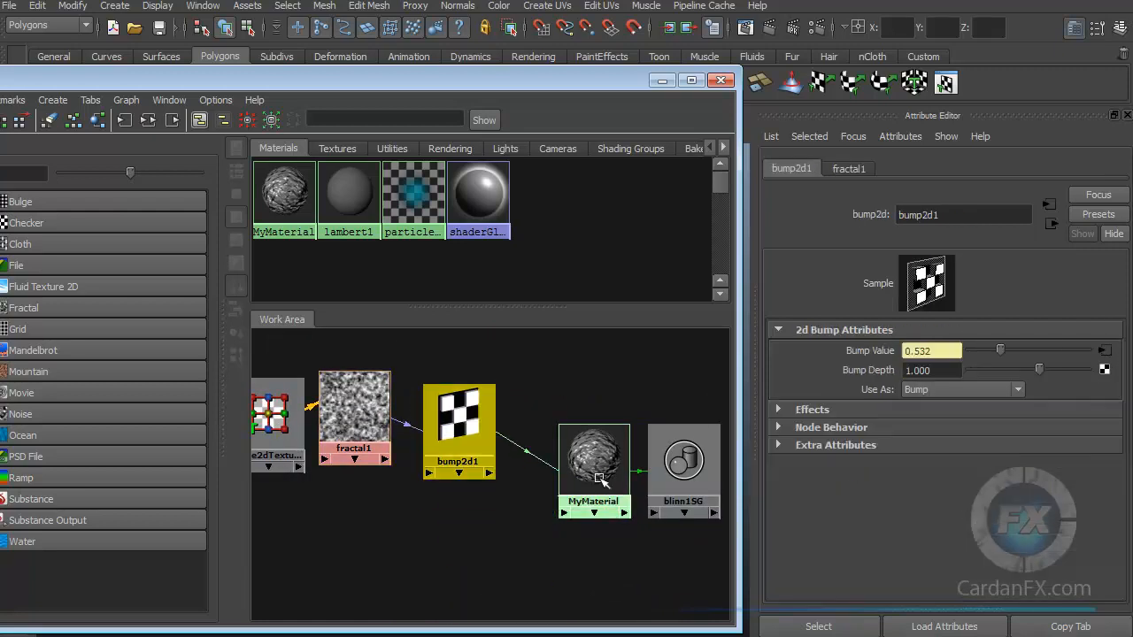
Select MyMaterial and examine the fractal bump on its swatch up close.
left_click(580, 481)
scroll(583, 476, "up", 5)
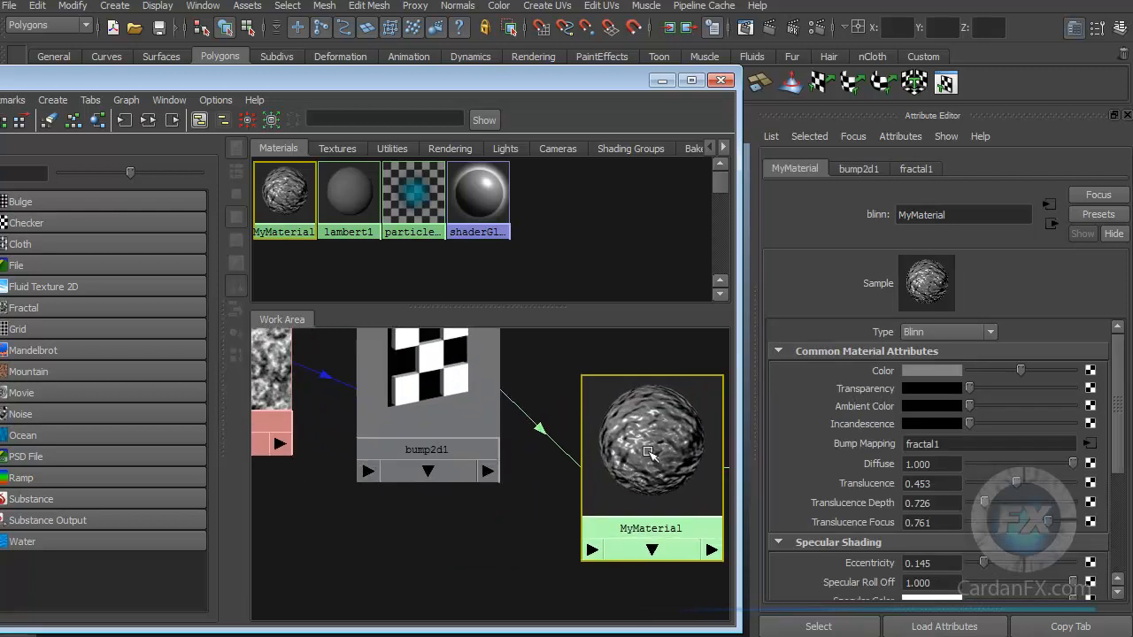
middle_click_drag(443, 479, 530, 472, "alt")
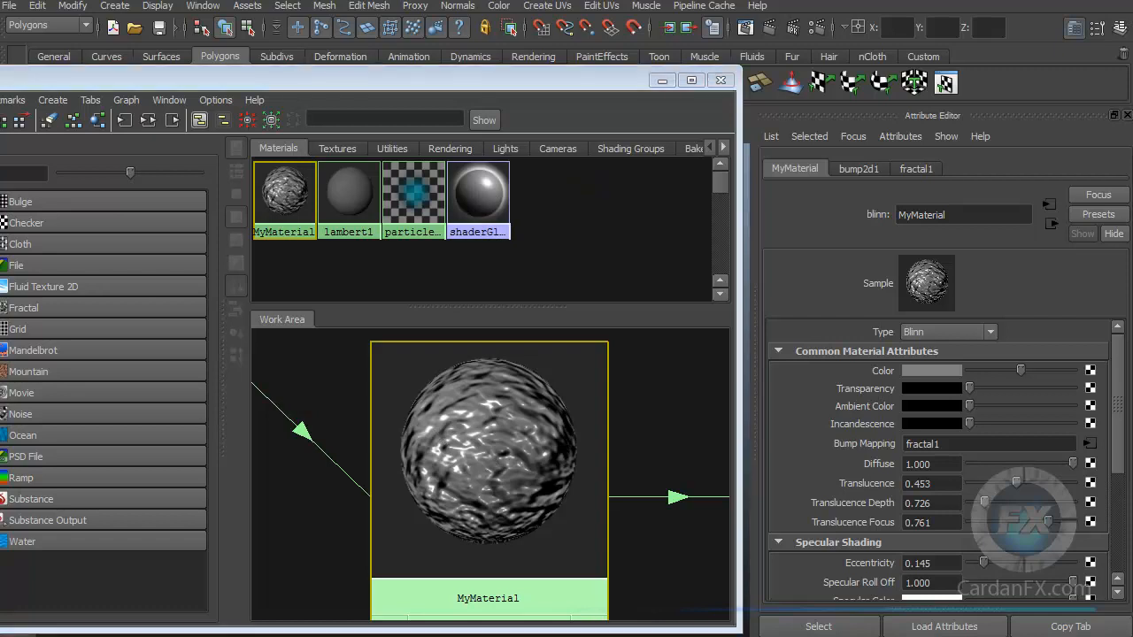
Render the aircraft with the fractal bump and move the Render View and Hypershade off the viewport.
left_click(670, 28)
left_click(311, 126)
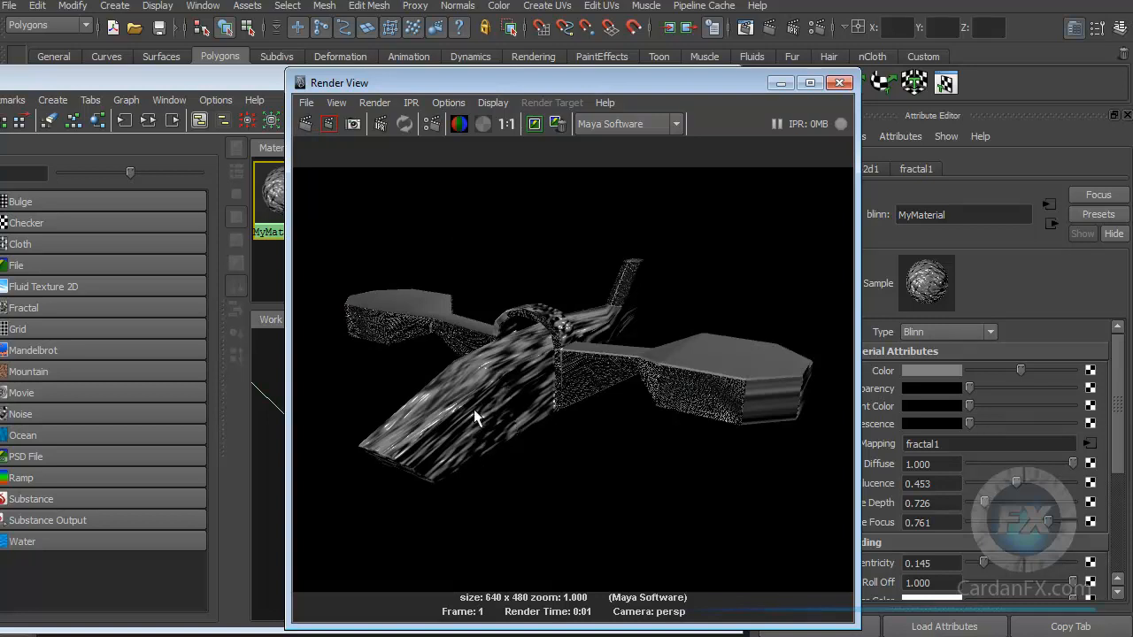
left_click_drag(611, 81, 1132, 73)
left_click_drag(586, 84, 1132, 84)
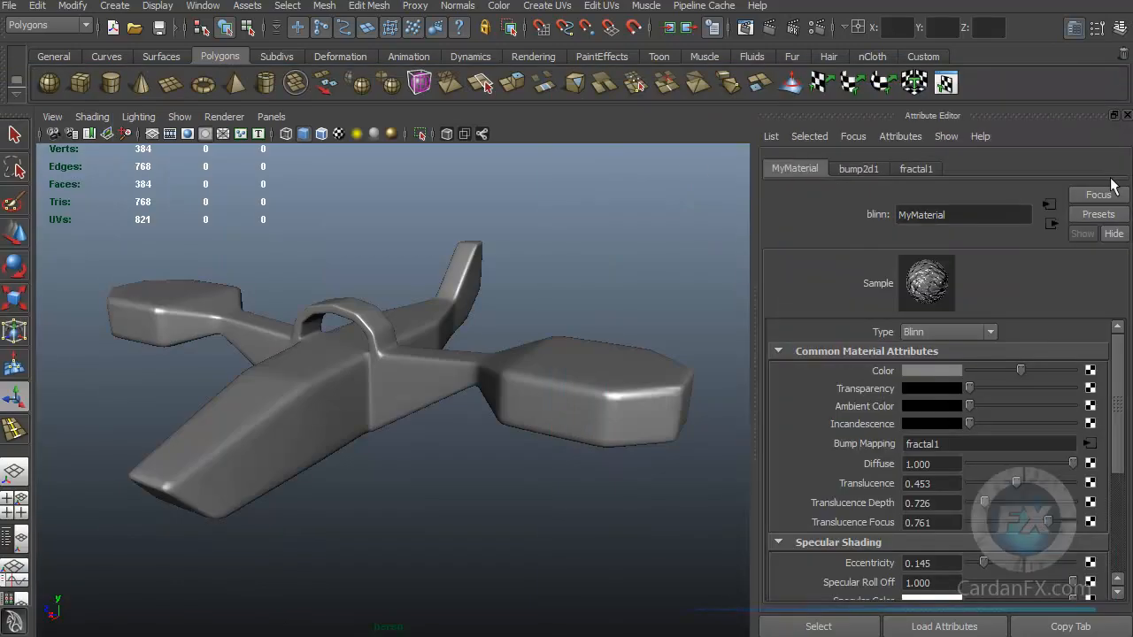
left_click(171, 83)
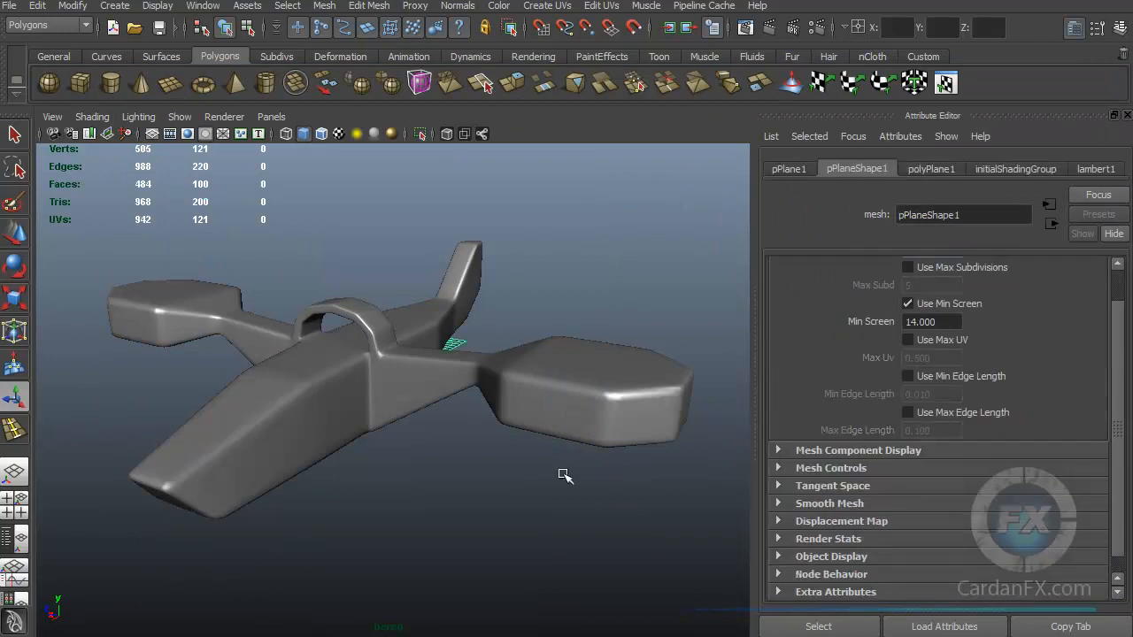
left_click(14, 300)
left_click_drag(420, 345, 779, 367)
scroll(411, 410, "down", 5)
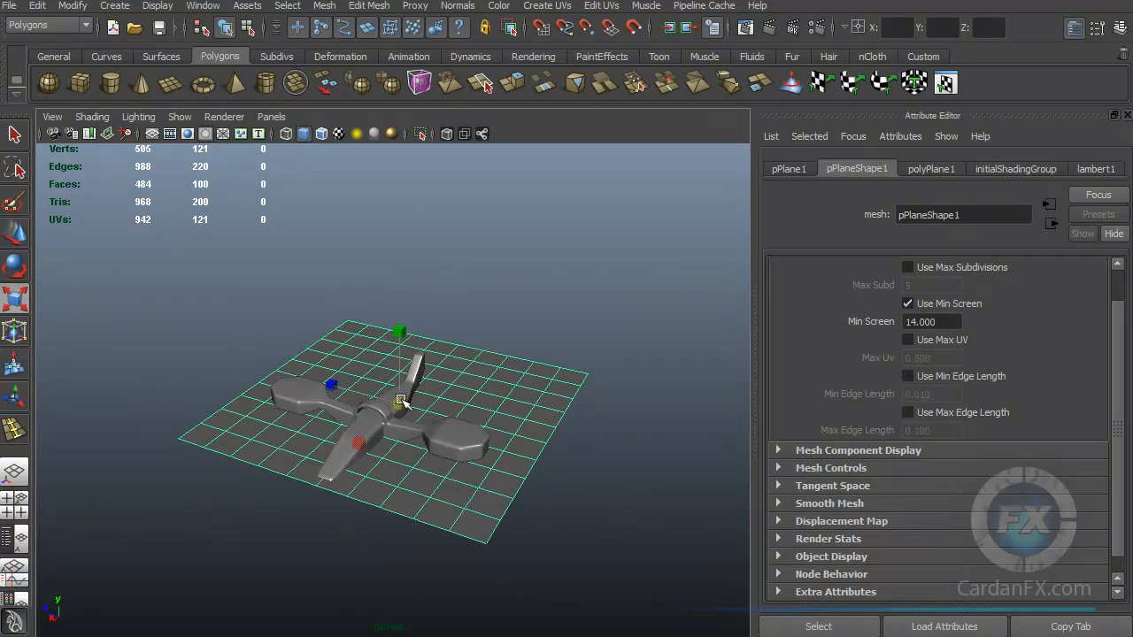
right_click_drag(401, 401, 357, 401)
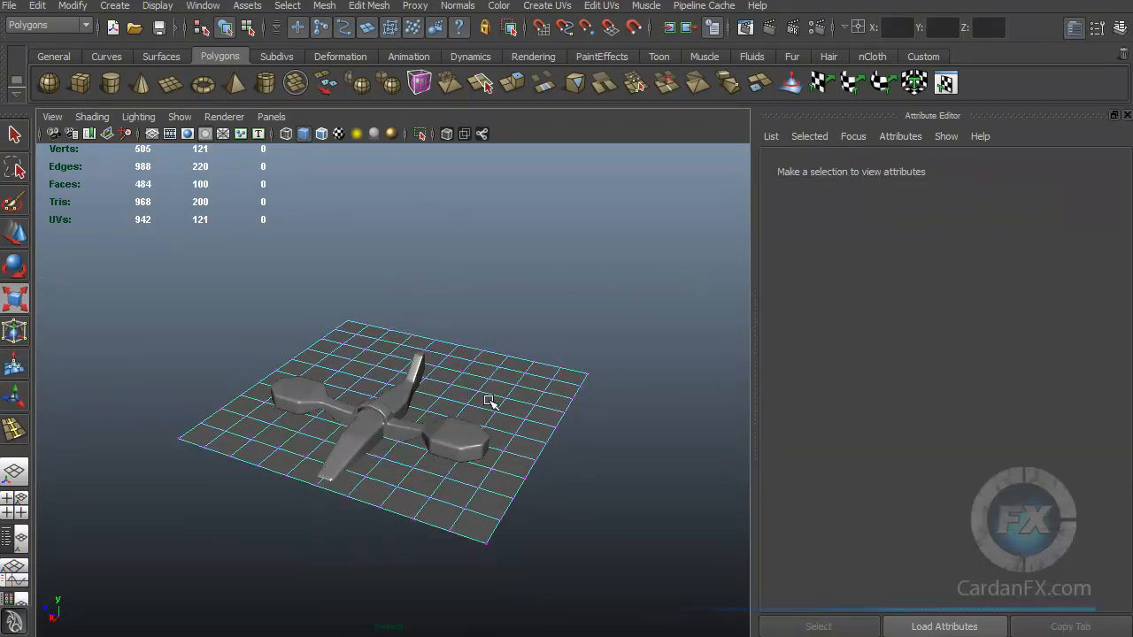
scroll(490, 402, "up", 5)
right_click_drag(489, 398, 531, 391)
scroll(531, 391, "up", 4)
left_click_drag(531, 391, 511, 419, "alt")
left_click(511, 420)
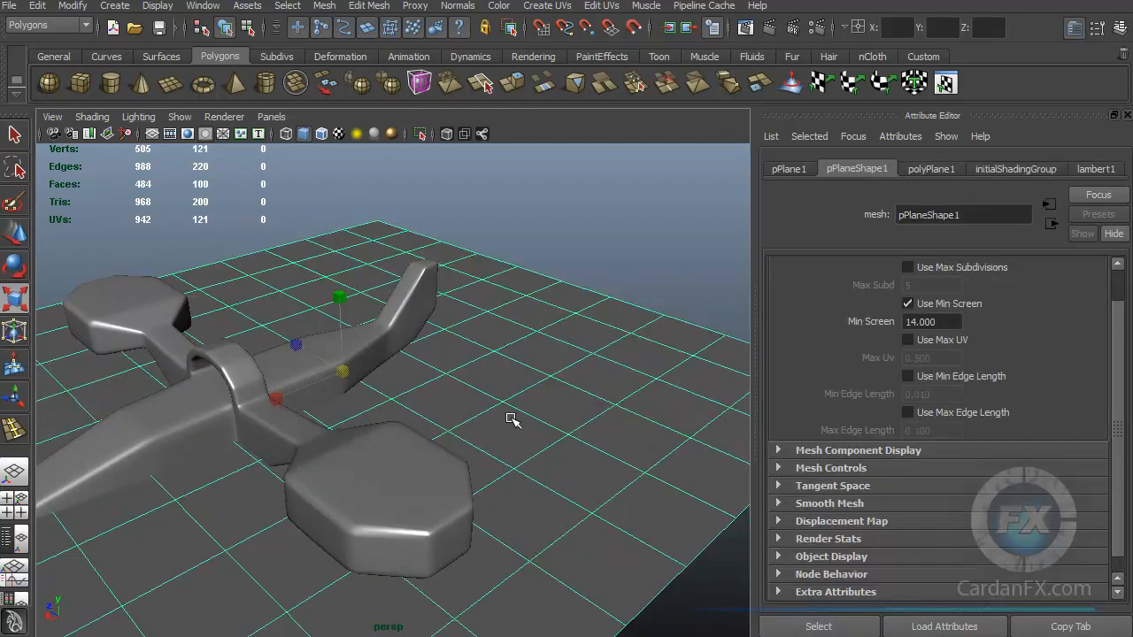
key("Delete")
Create a NURBS plane, scale it into a large ground under the aircraft, and set Patches U to 8 and V to 11.
left_click(156, 55)
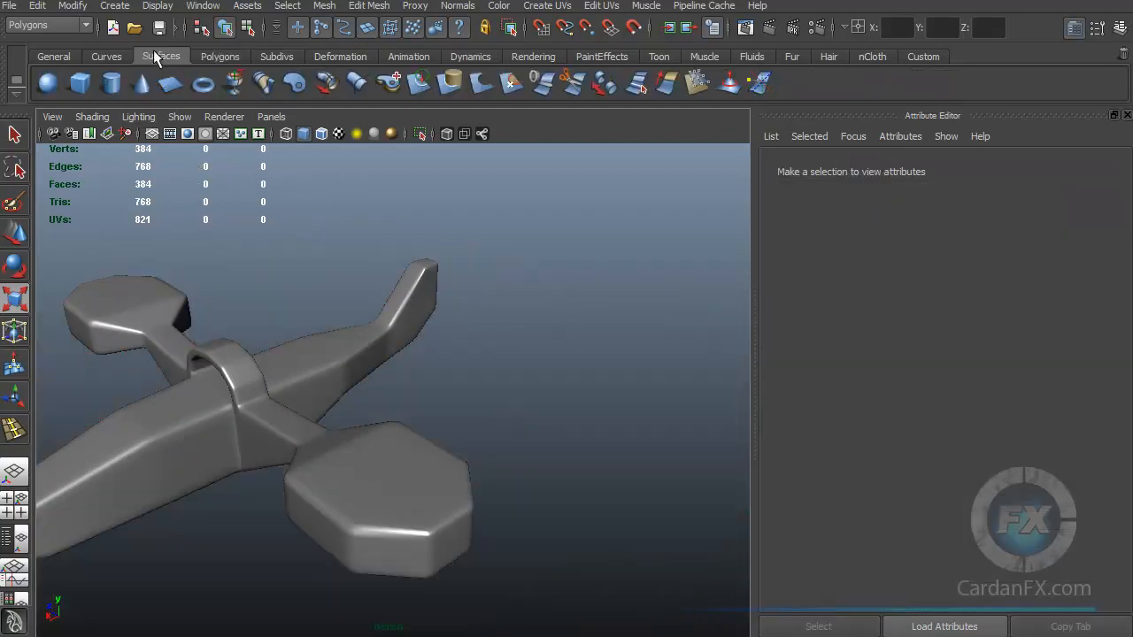
left_click(167, 82)
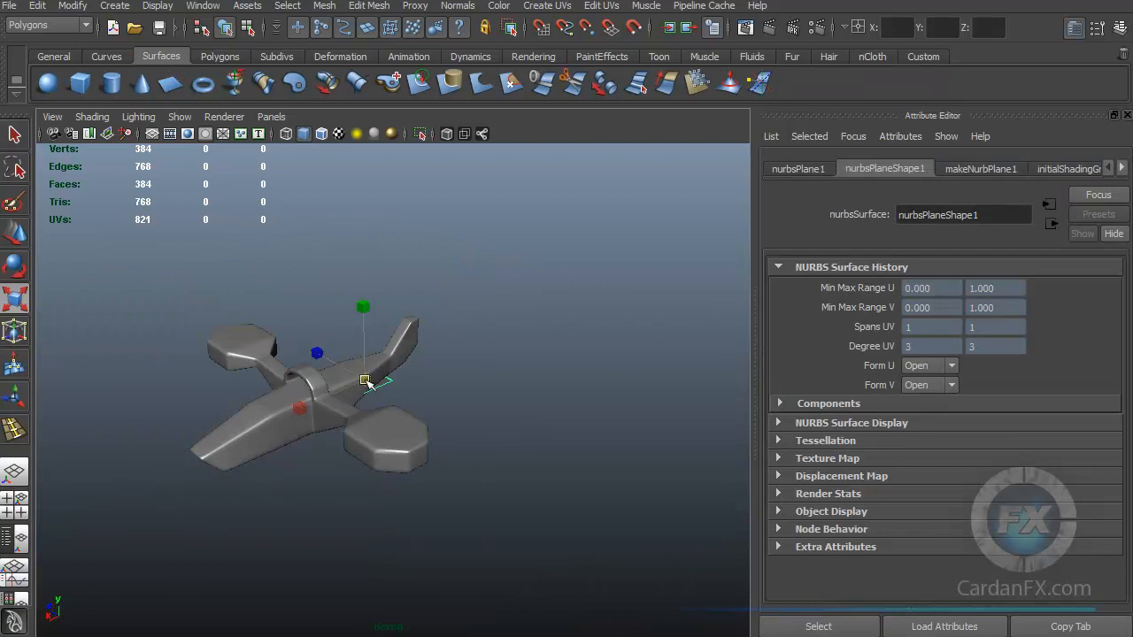
left_click_drag(364, 380, 599, 466)
left_click(980, 168)
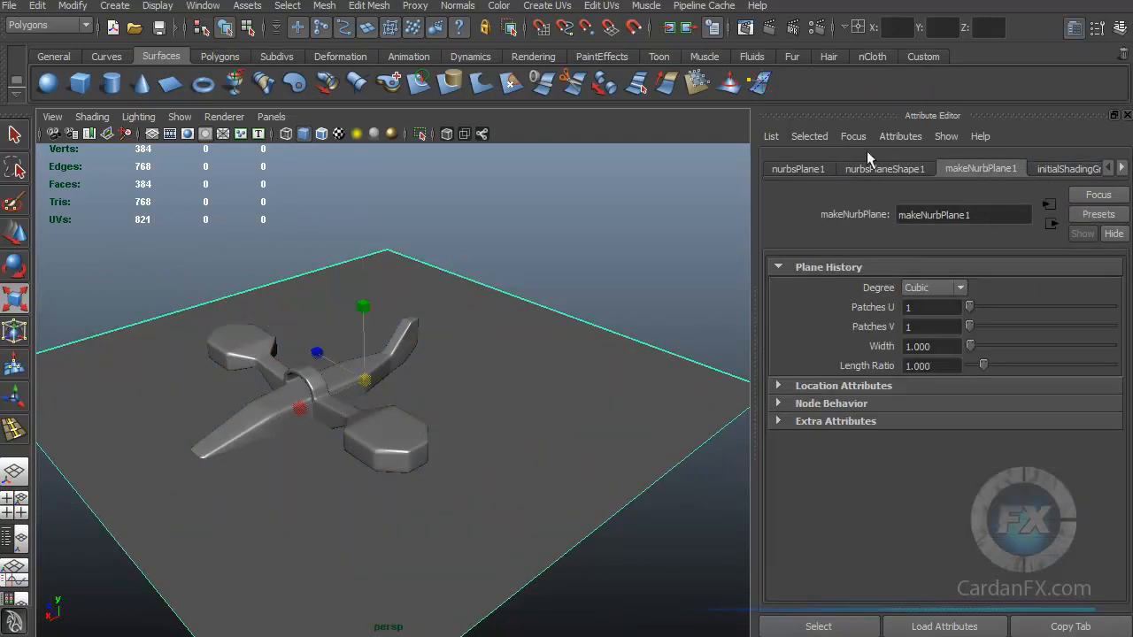
mouse_move(969, 307)
left_mouse_down()
mouse_move(1023, 306)
mouse_move(1019, 328)
mouse_move(984, 326)
mouse_move(1019, 306)
mouse_move(980, 306)
left_mouse_up()
Select a small group of the NURBS plane's control vertices beside the aircraft and raise them into a hill.
right_click_drag(476, 364, 413, 368)
left_click_drag(519, 351, 613, 412)
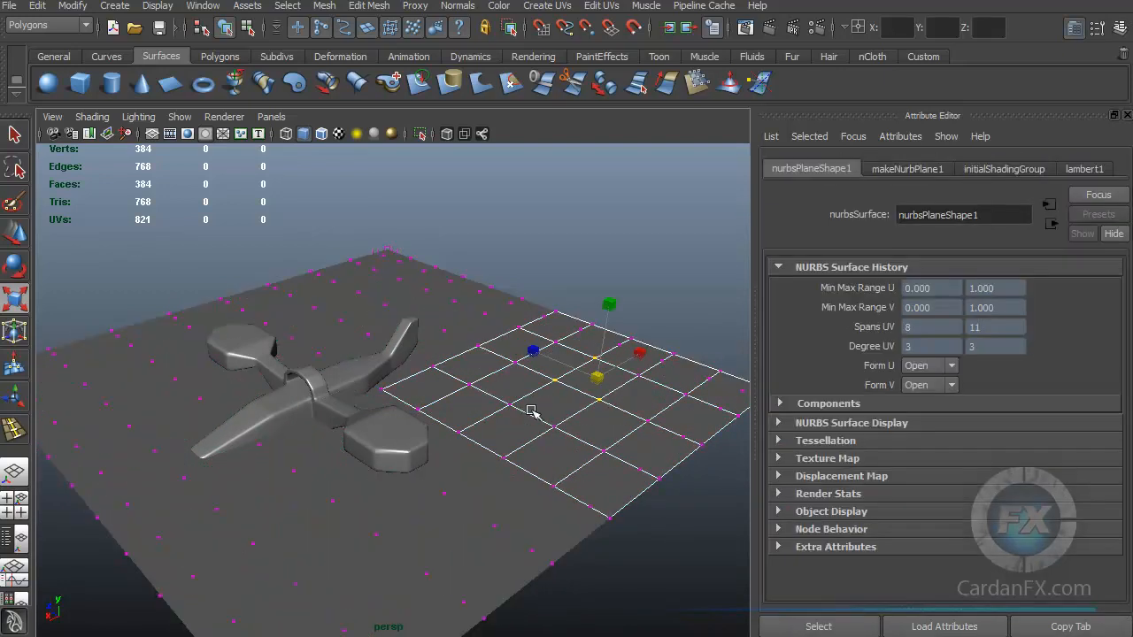
key("w")
left_click_drag(617, 326, 611, 258)
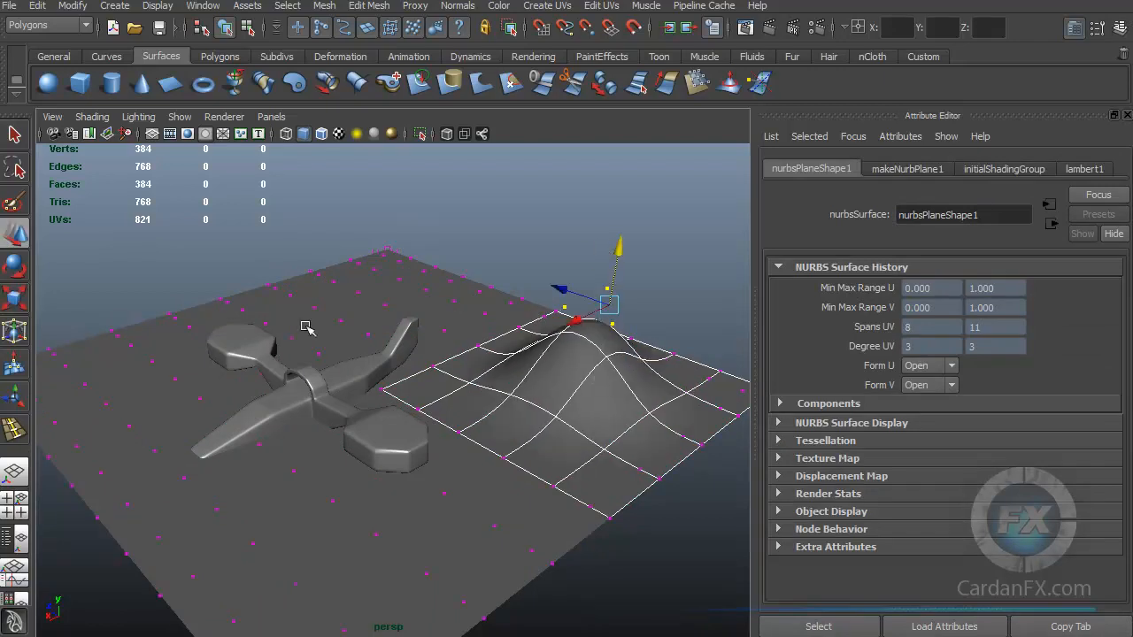
Raise two more groups of the ground's control vertices into hills behind and in front of the aircraft, and reselect the plane as an object.
left_click_drag(381, 365, 255, 301)
left_click_drag(312, 278, 314, 213)
left_click_drag(248, 492, 396, 588)
left_click_drag(321, 489, 318, 455)
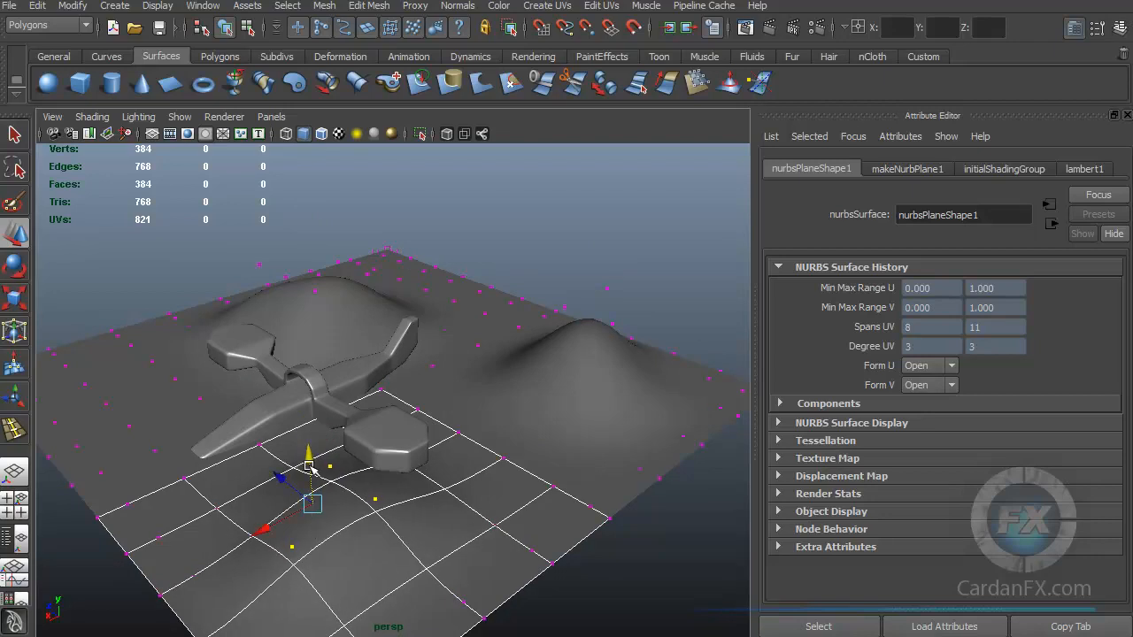
left_click(611, 607)
right_click_drag(493, 438, 523, 425)
left_click(514, 447)
left_click_drag(452, 556, 535, 528, "alt")
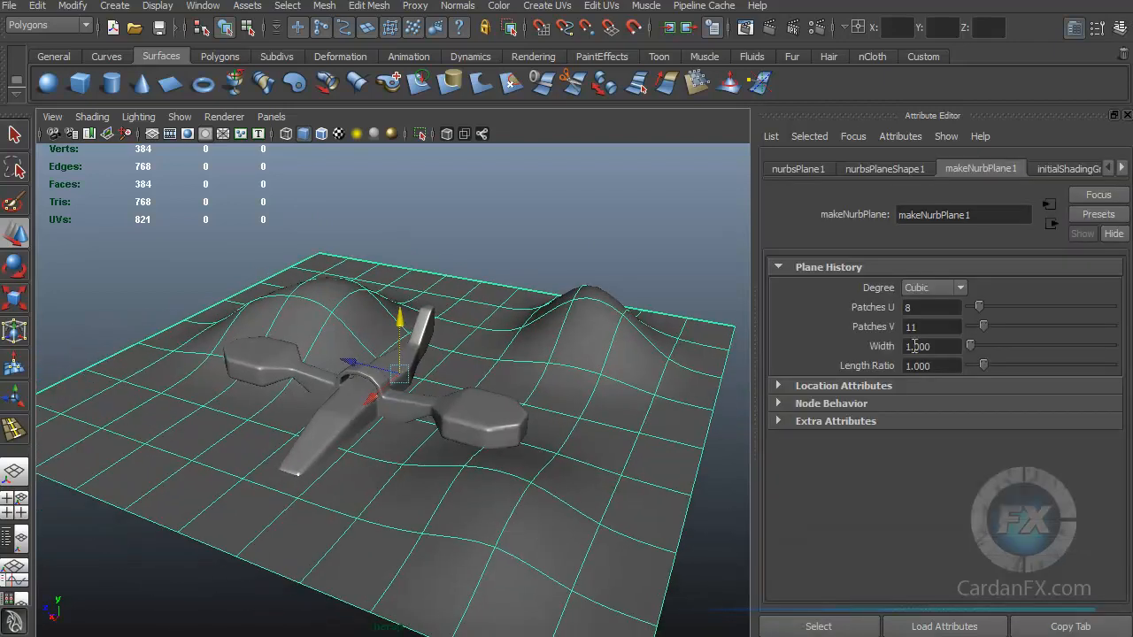
Bring the Hypershade back over the viewport, show the MyMaterial network and create a Lambert material.
left_click_drag(1132, 152, 358, 112)
scroll(858, 504, "down", 1)
left_click_drag(509, 113, 407, 68)
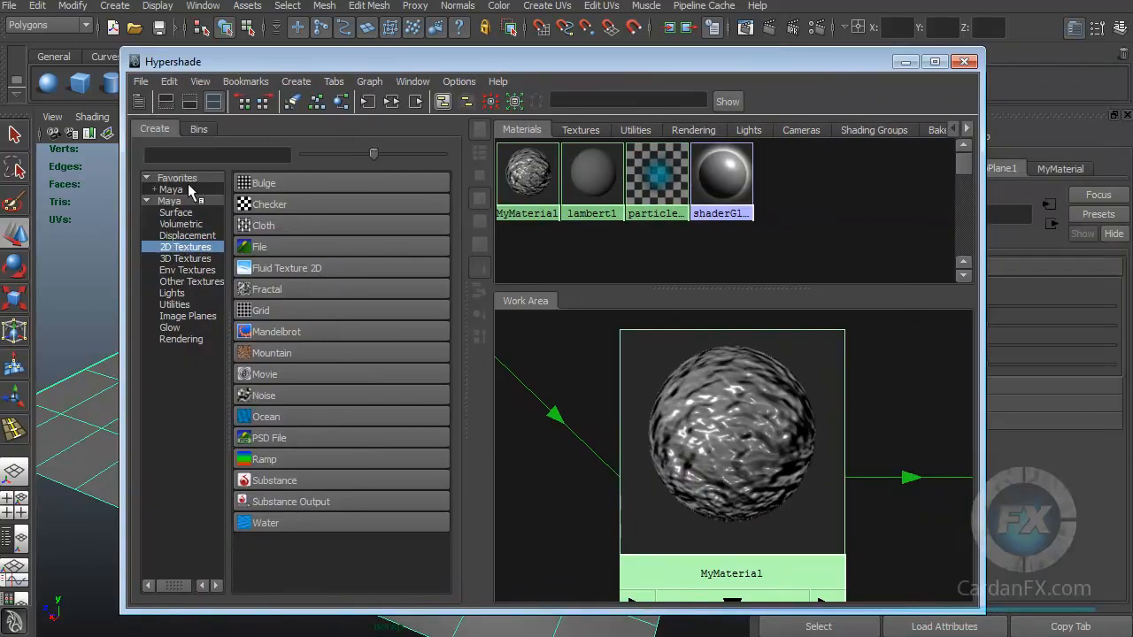
scroll(622, 422, "down", 5)
middle_click_drag(649, 447, 725, 480, "alt")
scroll(719, 457, "down", 1)
middle_click_drag(724, 387, 763, 370, "alt")
left_click_drag(417, 63, 391, 64)
left_click(151, 213)
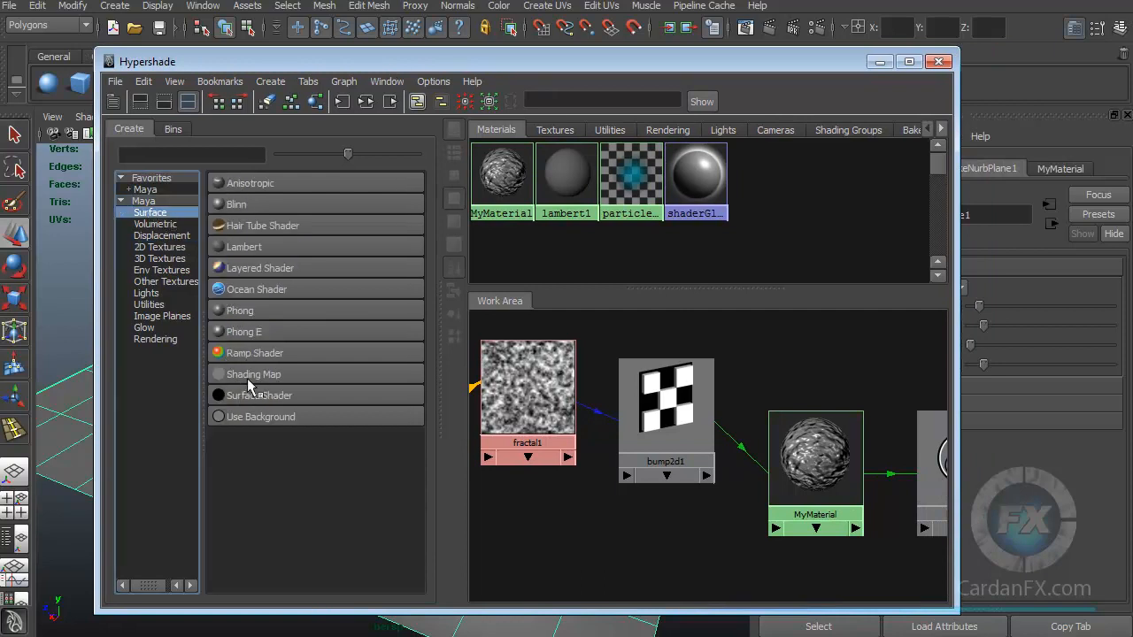
left_click(235, 247)
Spread the nodes apart in the work area and delete the connection between bump2d1 and MyMaterial.
left_click_drag(858, 343, 809, 319)
middle_click_drag(738, 418, 743, 501, "alt")
left_click_drag(686, 500, 681, 458)
left_click_drag(538, 483, 542, 419)
left_click_drag(677, 451, 662, 419)
left_click_drag(721, 448, 761, 558)
middle_click_drag(821, 531, 786, 491, "alt")
scroll(786, 491, "up", 2)
middle_click_drag(716, 473, 743, 480, "alt")
left_click_drag(703, 417, 741, 509)
key("Delete")
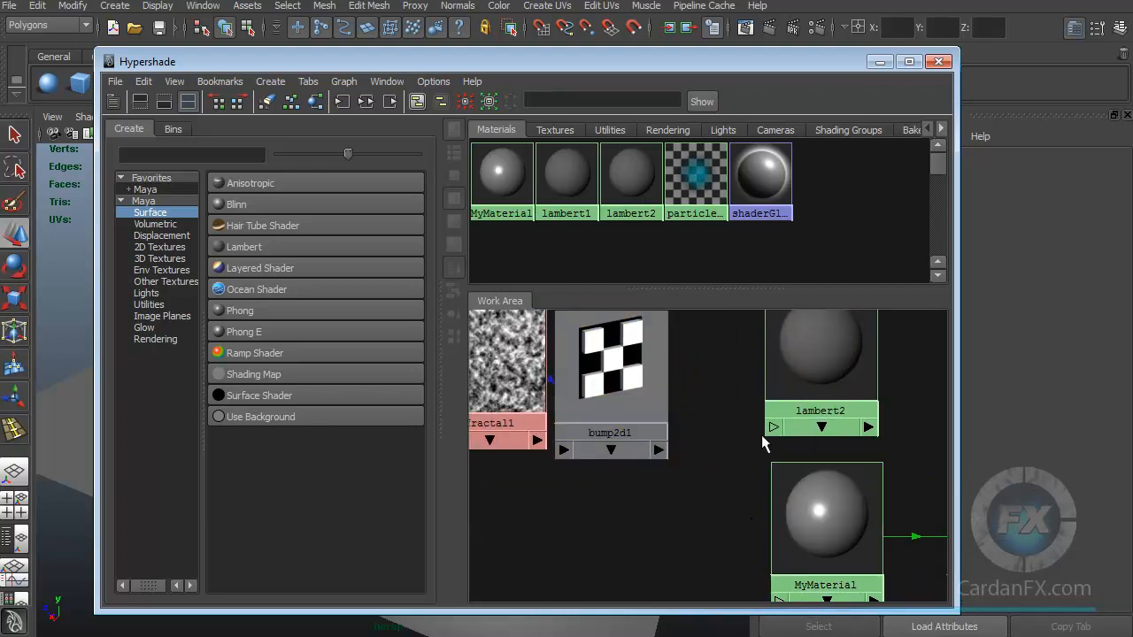
Connect bump2d1 to the Bump Mapping attribute of the new Lambert material.
left_click(804, 367)
left_click_drag(833, 77, 633, 85)
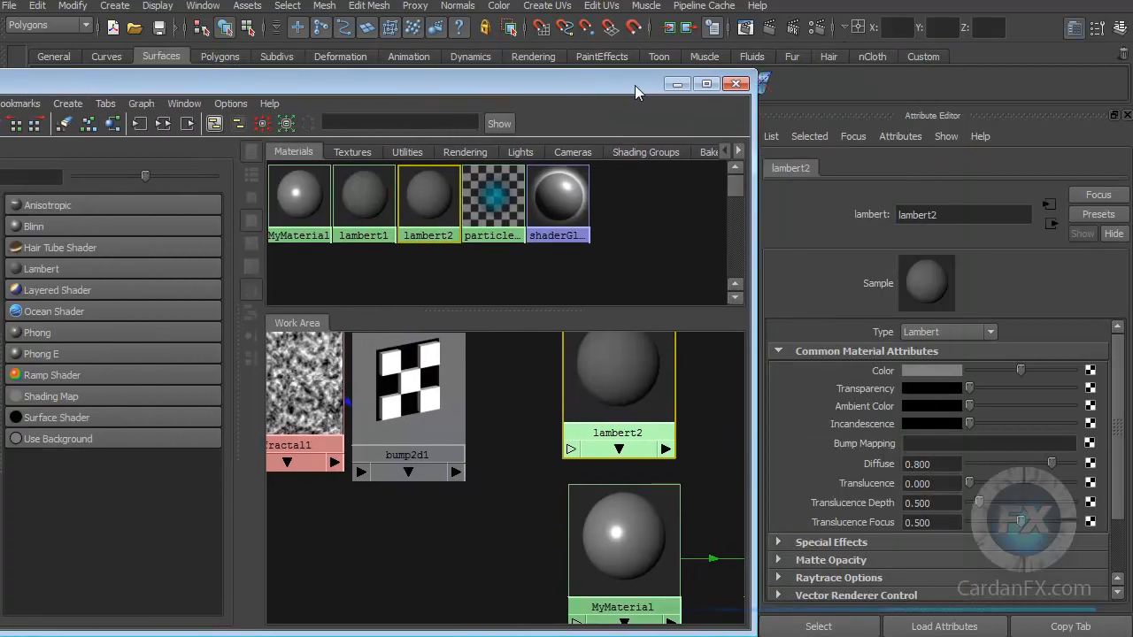
middle_click_drag(423, 424, 895, 444)
Set MyMaterial's color to orange with hue 23, saturation 1.000 and value 1.000.
left_click(634, 560)
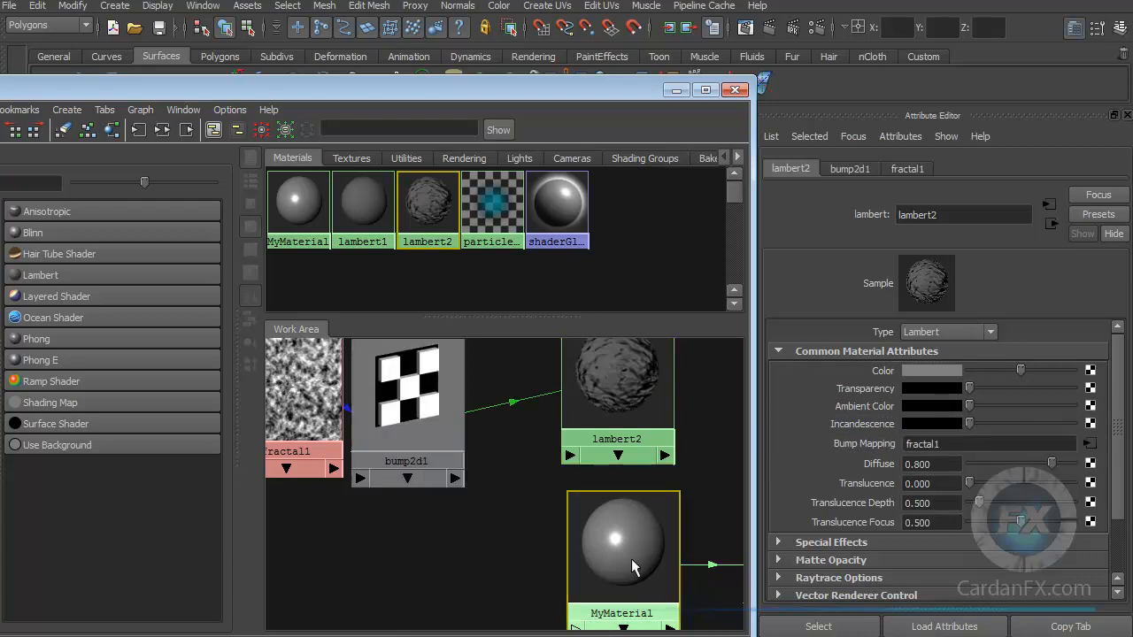
left_click(917, 372)
left_click(830, 364)
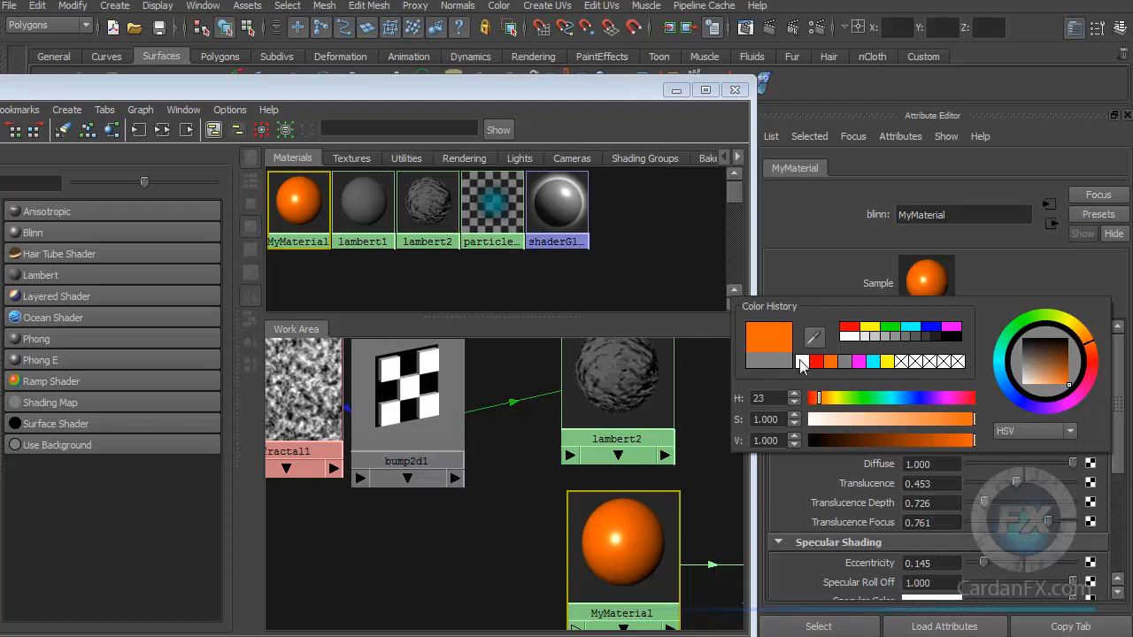
left_click(1003, 282)
Move the new Lambert node away from MyMaterial in the work area and rename it terrain.
middle_click_drag(599, 581, 380, 581, "alt")
scroll(566, 547, "down", 1)
middle_click_drag(567, 547, 714, 527, "alt")
left_click_drag(551, 391, 632, 391)
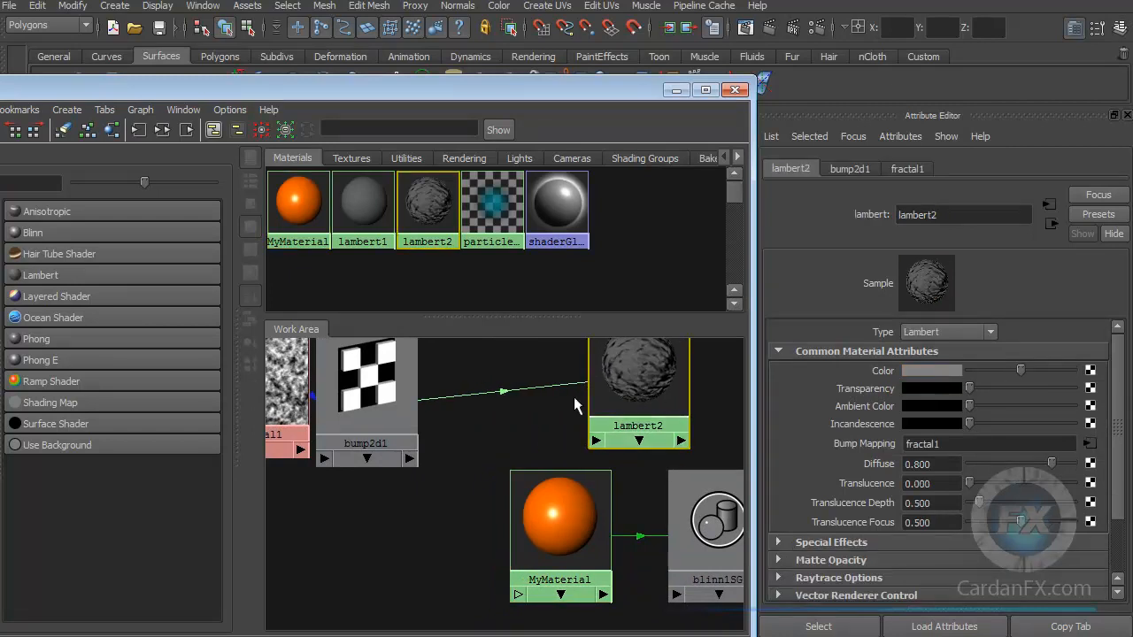
double_click(946, 213)
type("terrain")
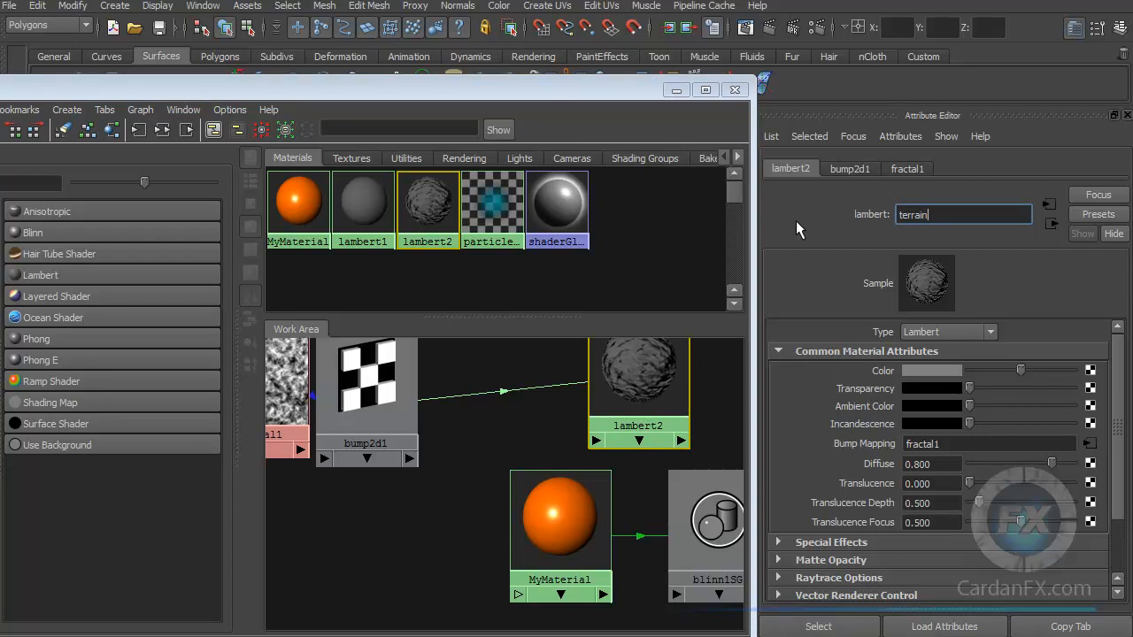
key("Return")
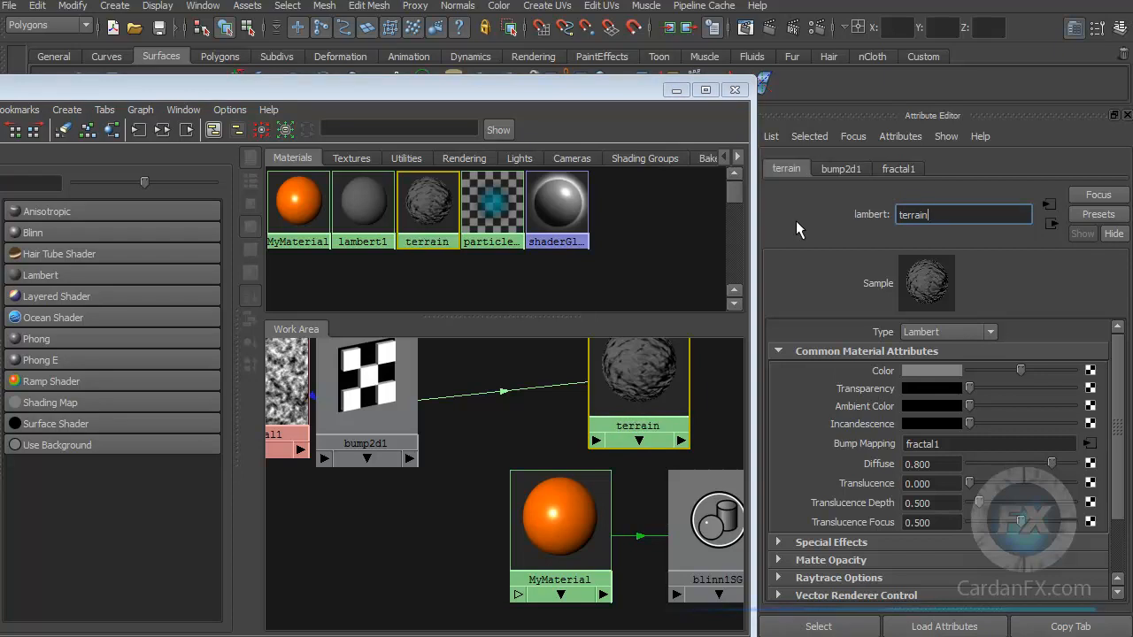
Set the terrain material's color to a muted dark red.
left_click(948, 373)
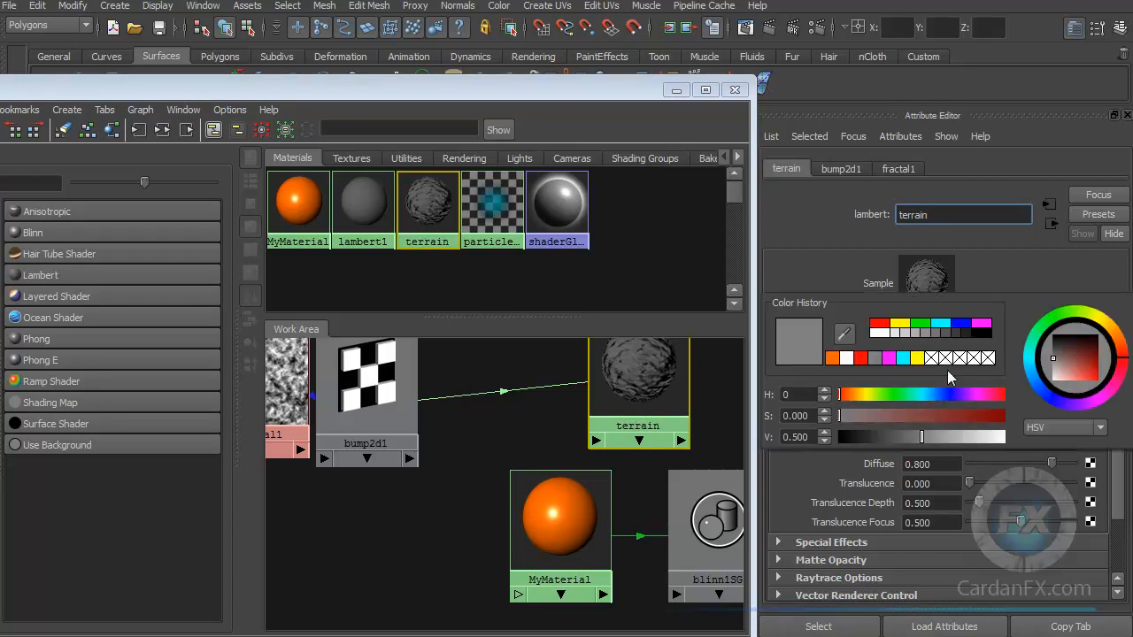
left_click_drag(917, 424, 996, 422)
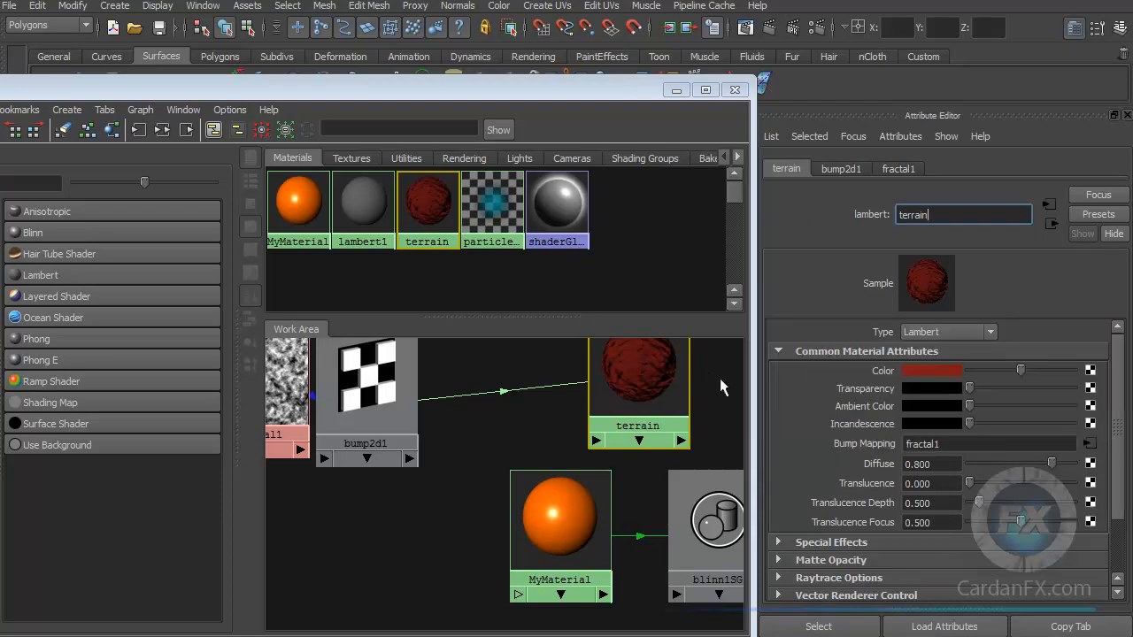
left_click(958, 372)
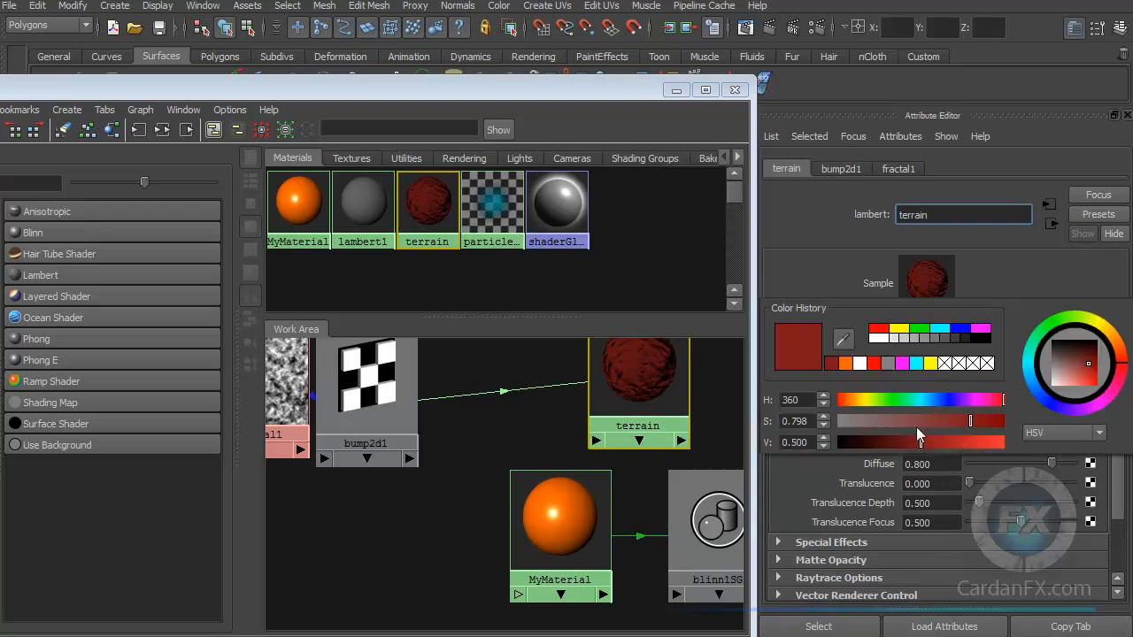
left_click_drag(915, 419, 932, 424)
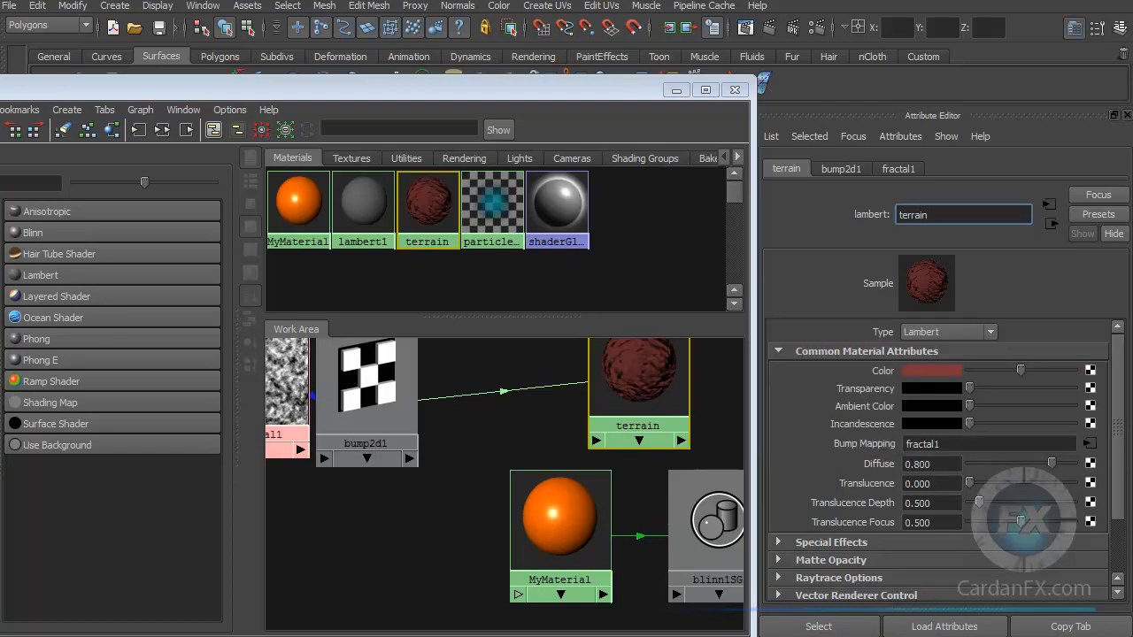
Create a 2D Mountain texture and place it with its placement node below the fractal network.
left_click(0, 258)
left_click(0, 242)
left_click(0, 285)
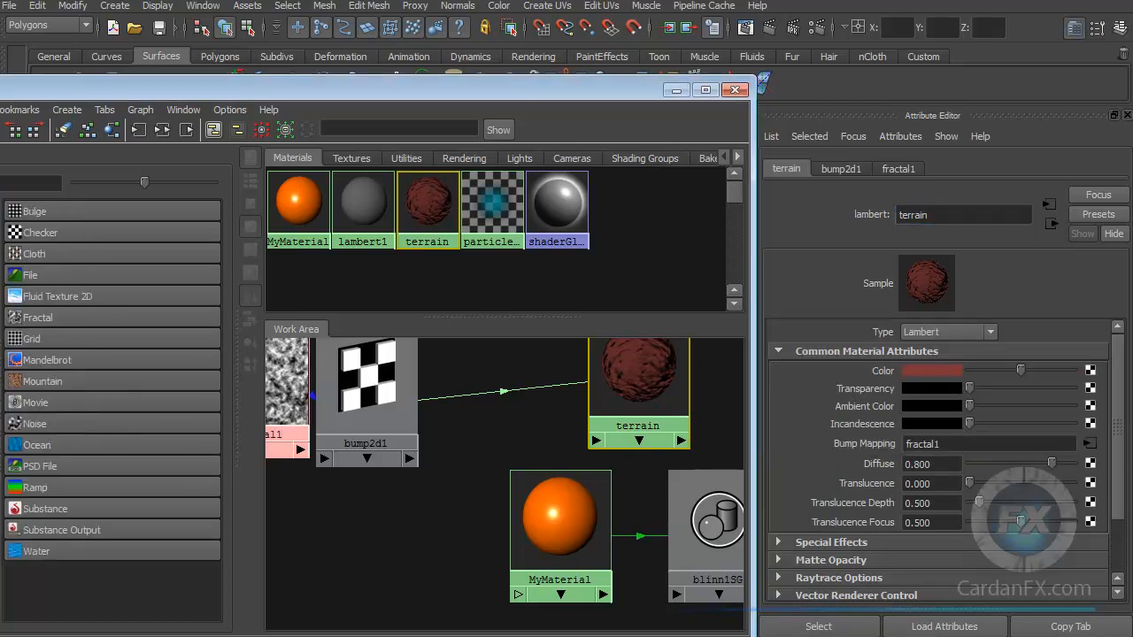
left_click(22, 383)
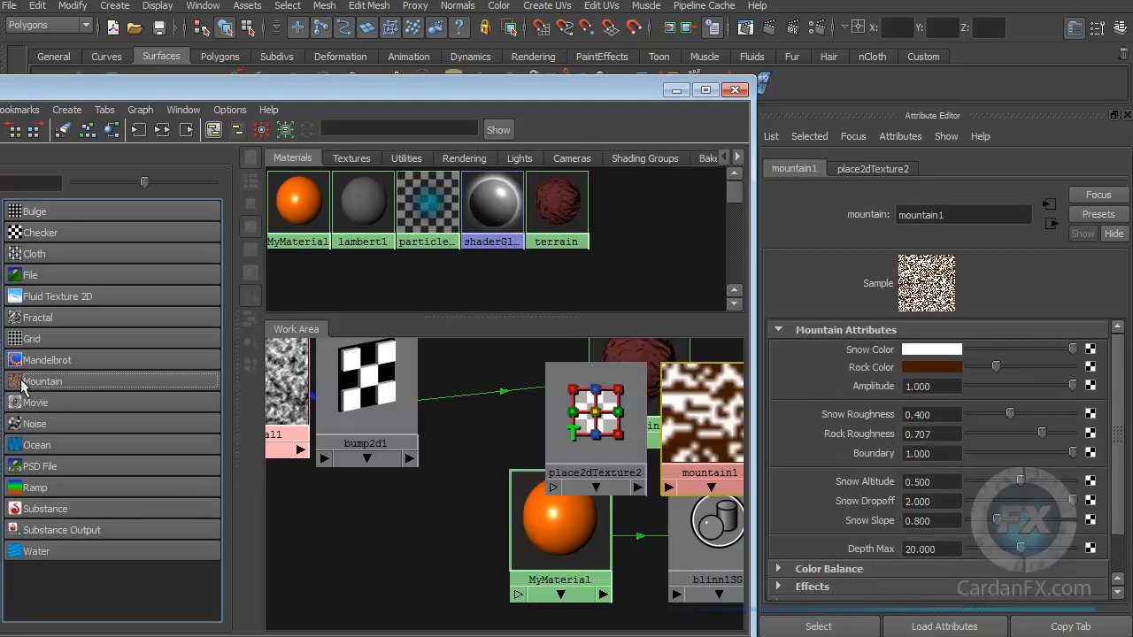
left_click_drag(598, 417, 303, 567)
scroll(434, 529, "down", 2)
scroll(434, 529, "down", 3)
left_click_drag(672, 438, 425, 547)
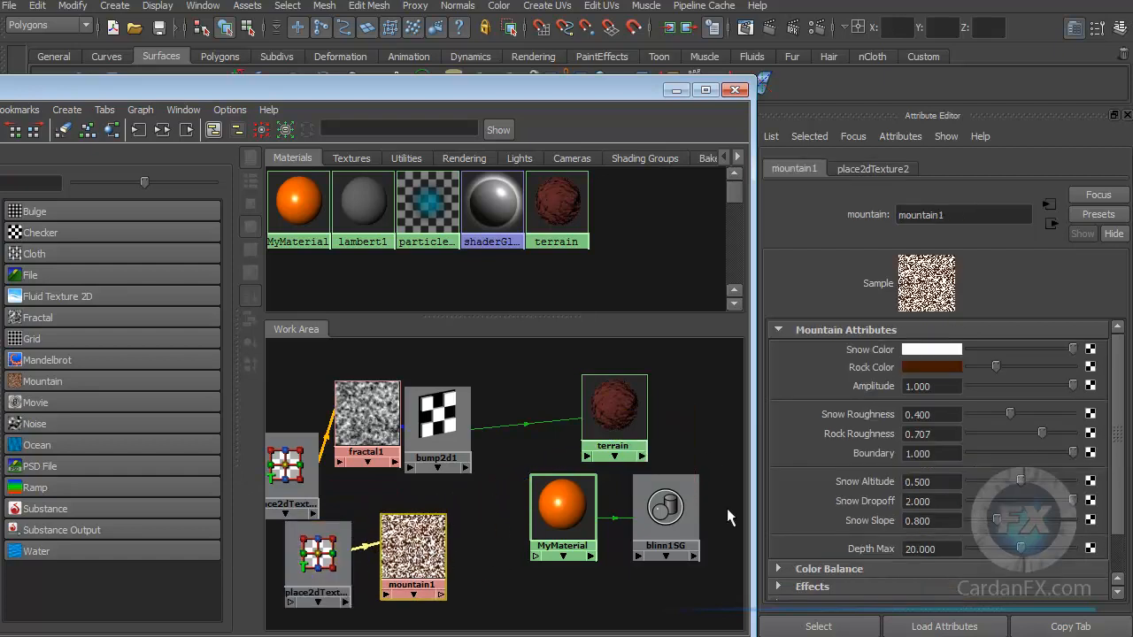
Connect the mountain1 texture to the terrain material's Color and examine the material swatch up close.
left_click(624, 422)
scroll(613, 418, "up", 2)
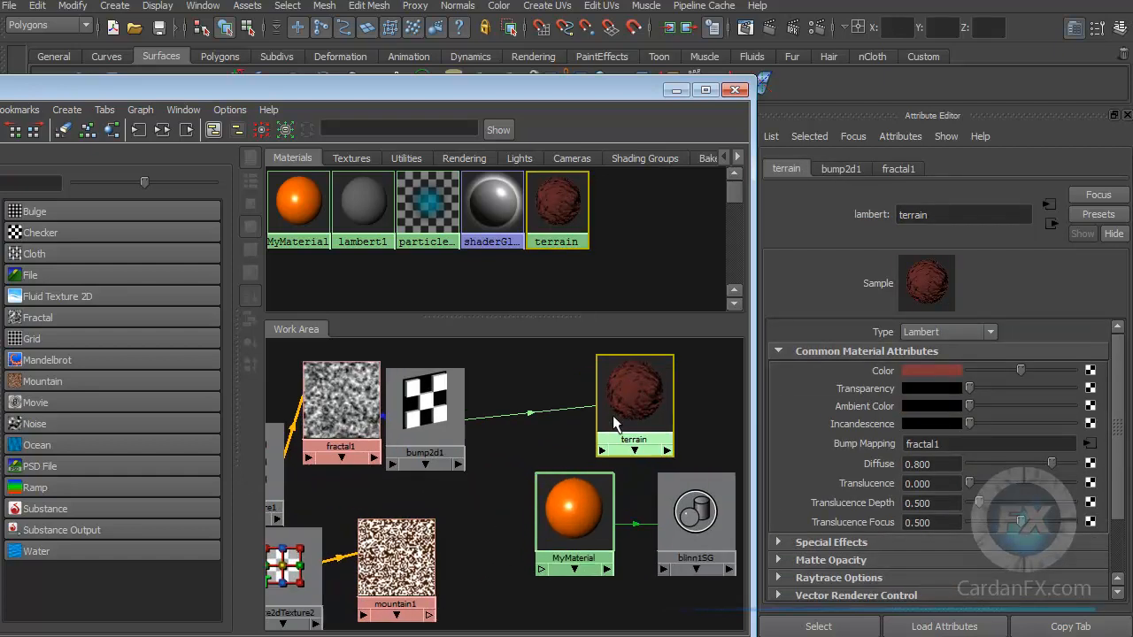
middle_click_drag(400, 560, 881, 376)
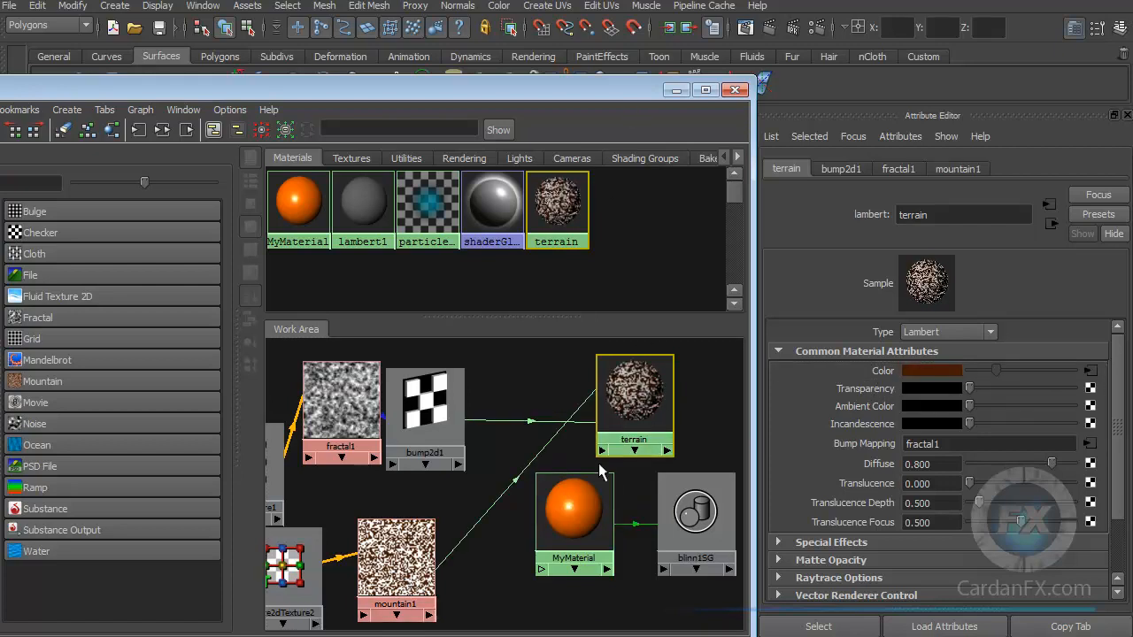
scroll(655, 411, "up", 3)
middle_click(686, 365)
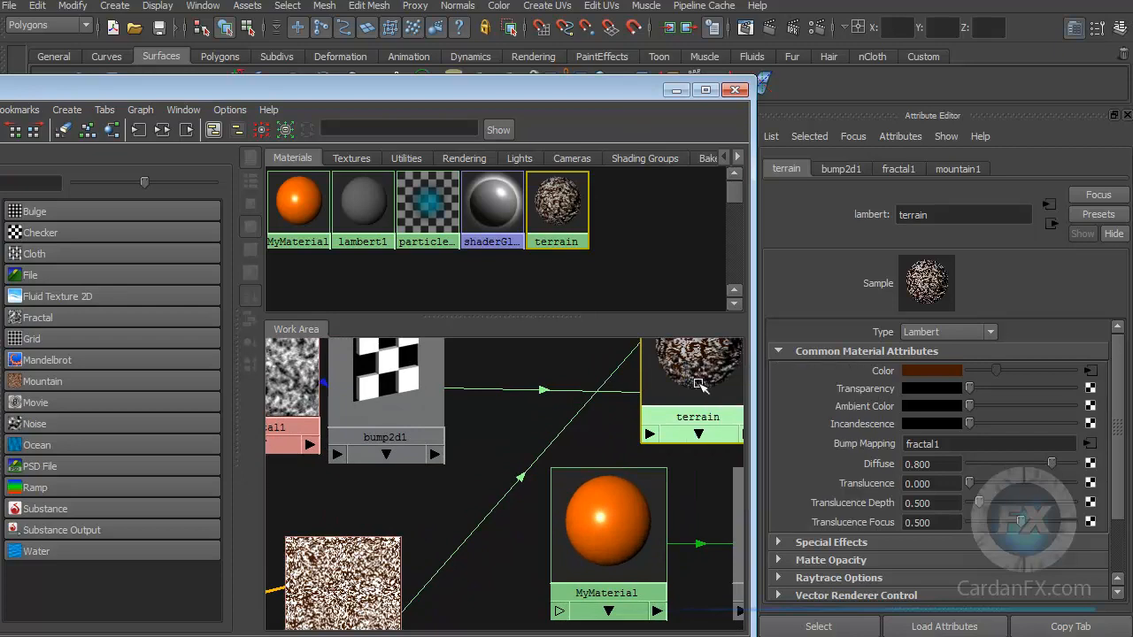
left_click(725, 389)
key("f")
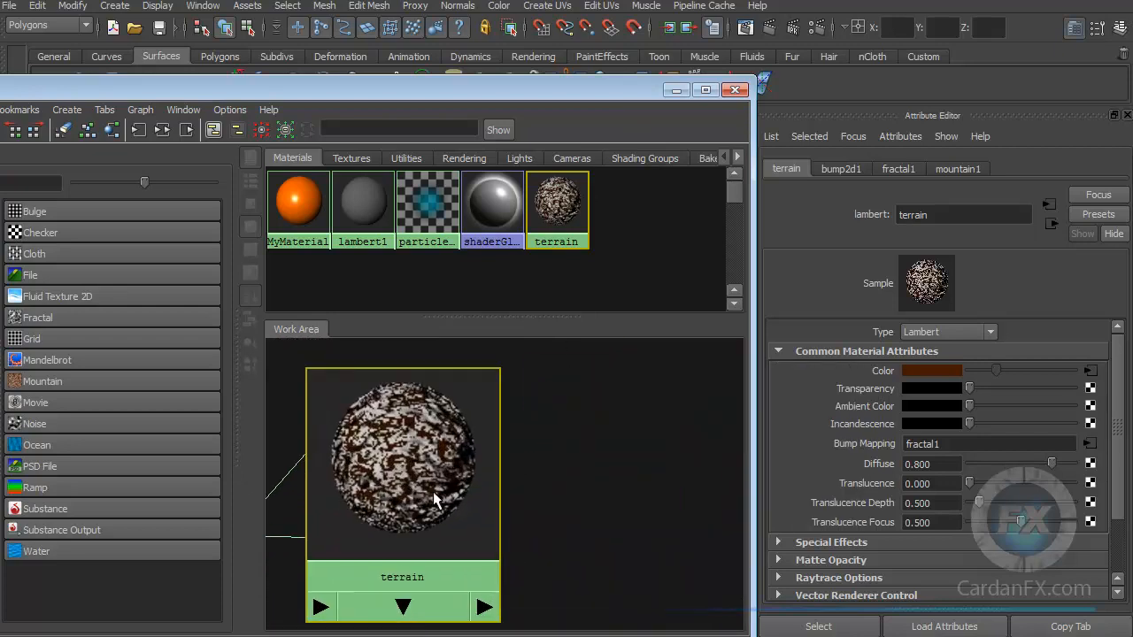
scroll(532, 518, "up", 2)
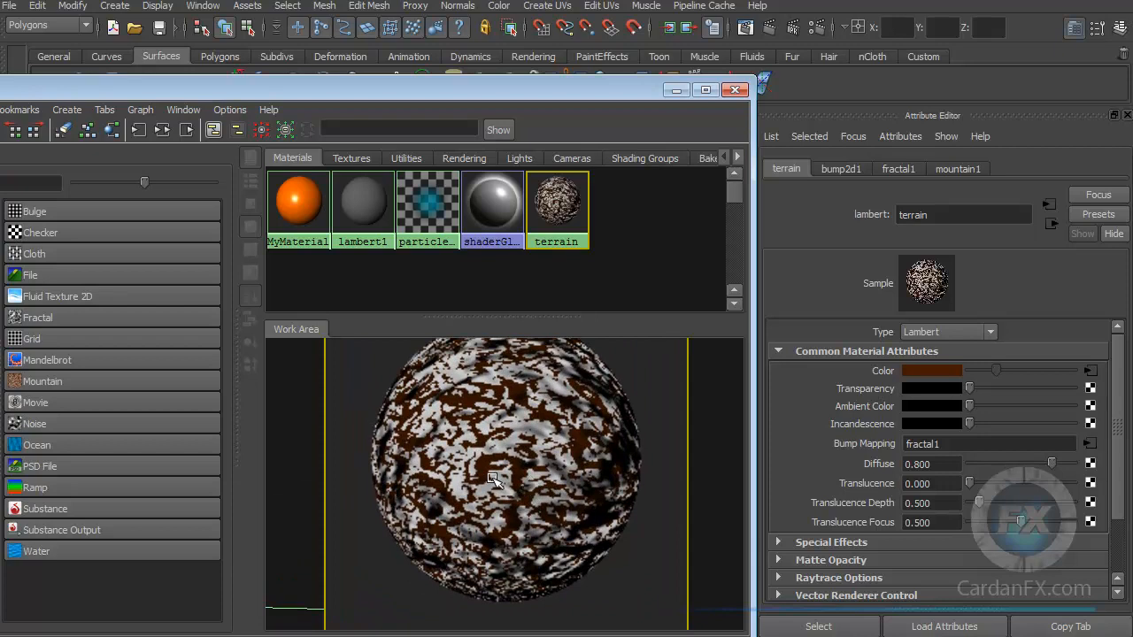
Assign the terrain material to the NURBS plane and move the Hypershade off the viewport.
left_click_drag(450, 92, 897, 81)
scroll(943, 403, "down", 3)
left_click(151, 425)
right_click(887, 475)
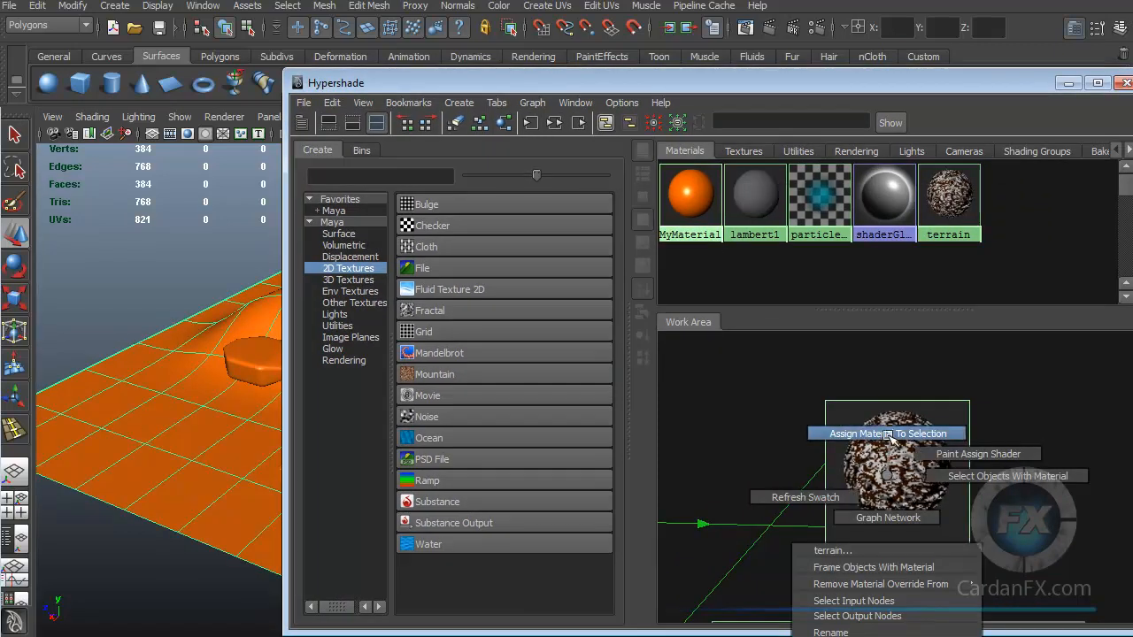
right_click_drag(850, 437, 886, 469)
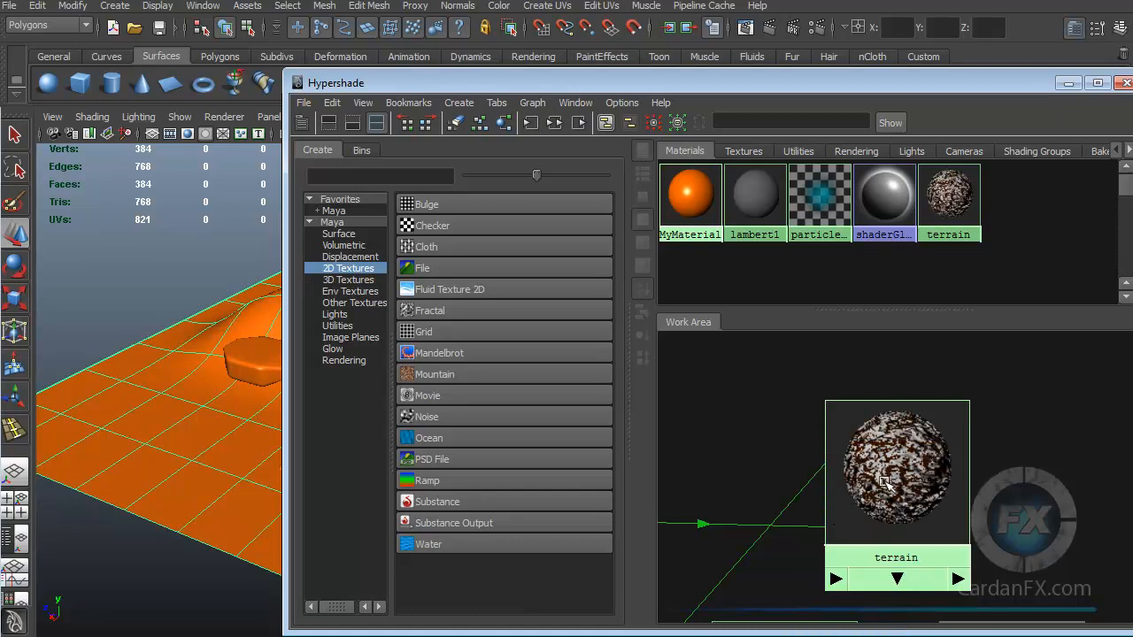
middle_click_drag(892, 467, 153, 423)
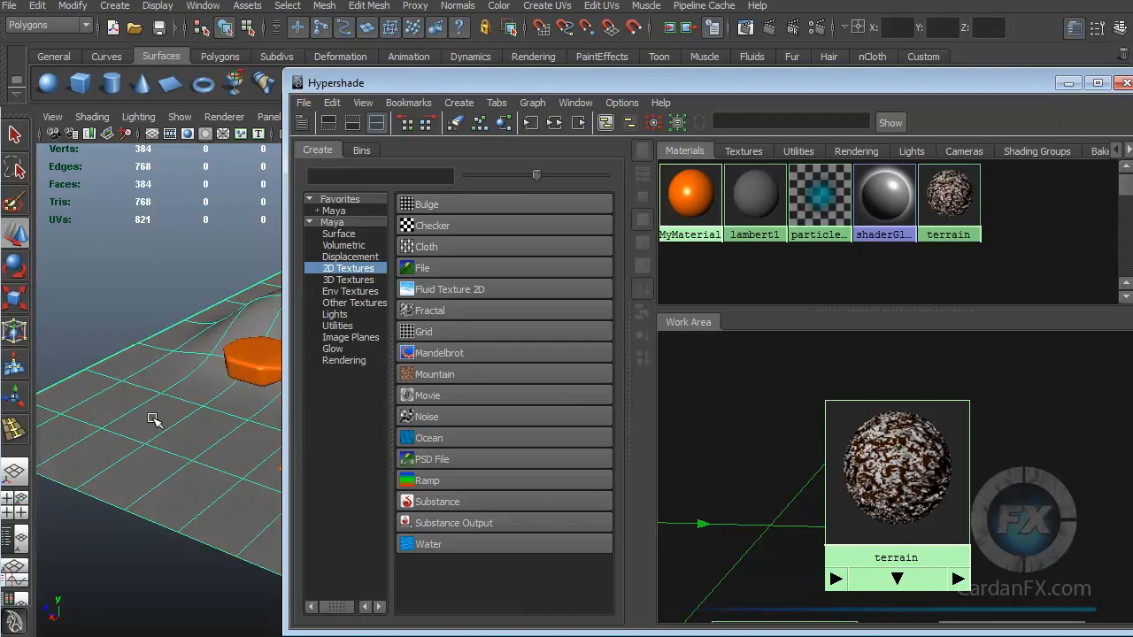
left_click_drag(366, 83, 1132, 89)
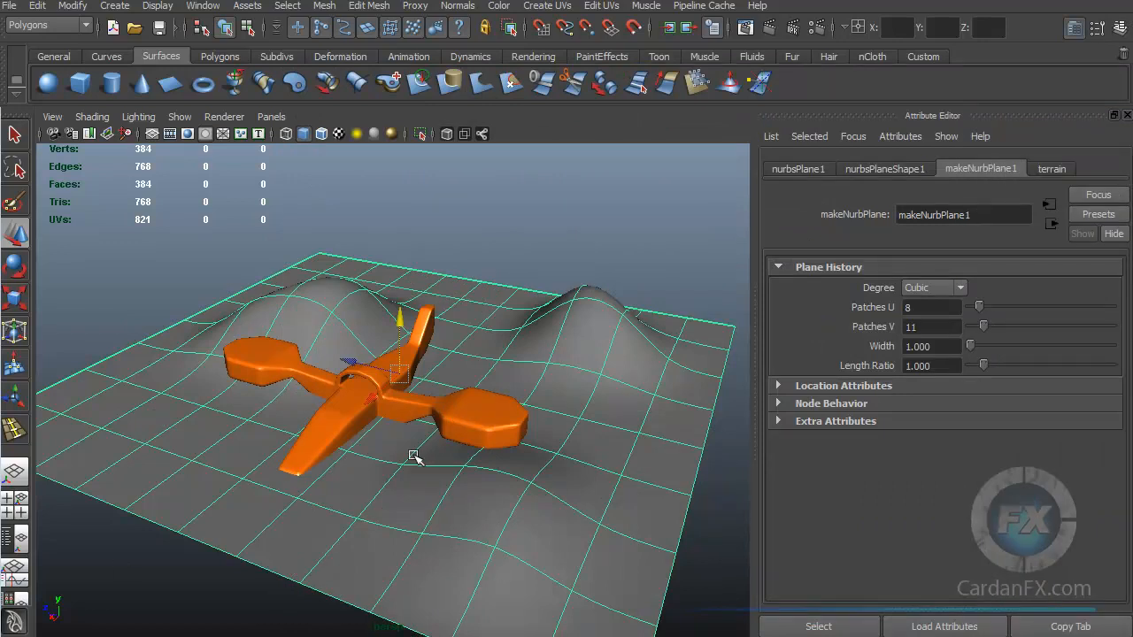
Turn on textured display in the viewport and render the aircraft over the terrain.
left_click(338, 133)
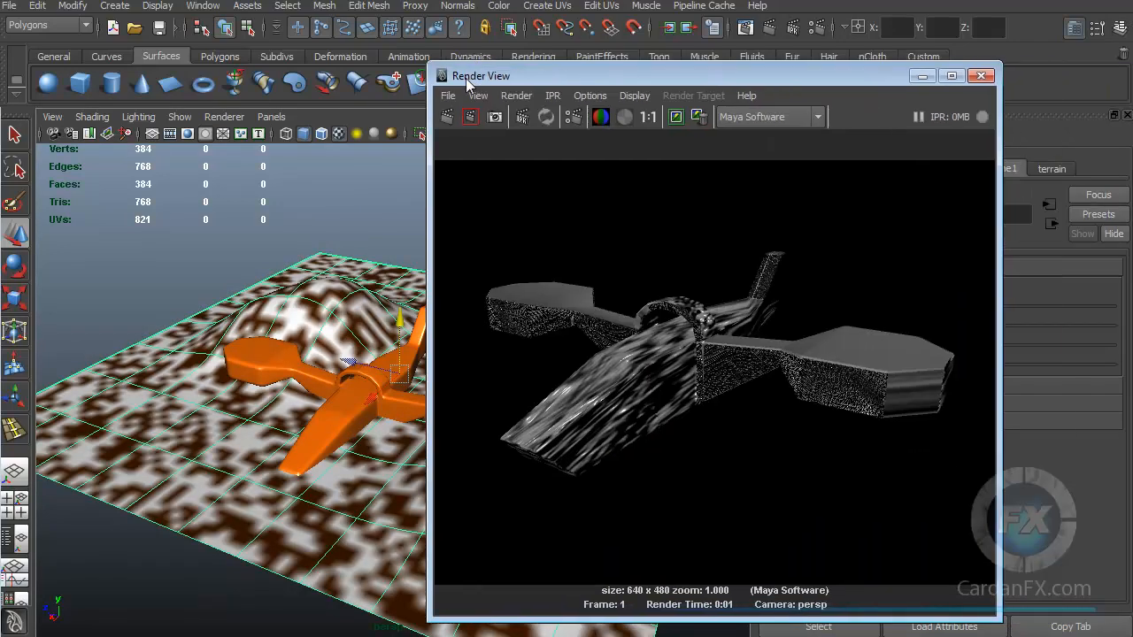
left_click_drag(466, 77, 457, 78)
left_click(438, 117)
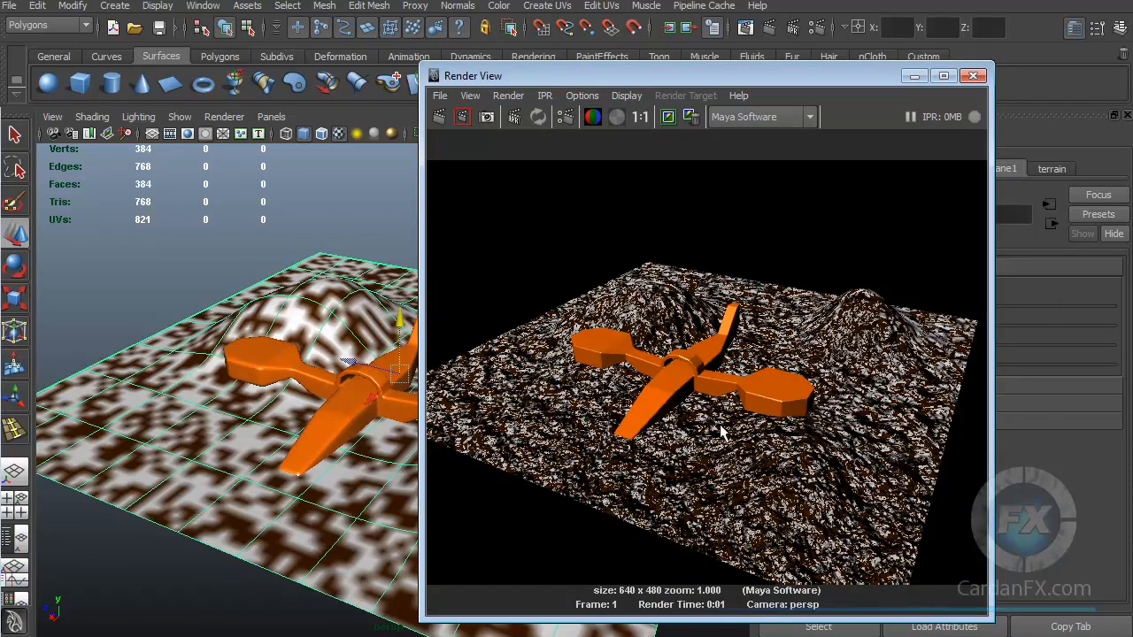
left_click_drag(629, 76, 817, 78)
Render the aircraft and terrain again from a closer, lower view and keep the image in the Render View.
scroll(496, 498, "up", 8)
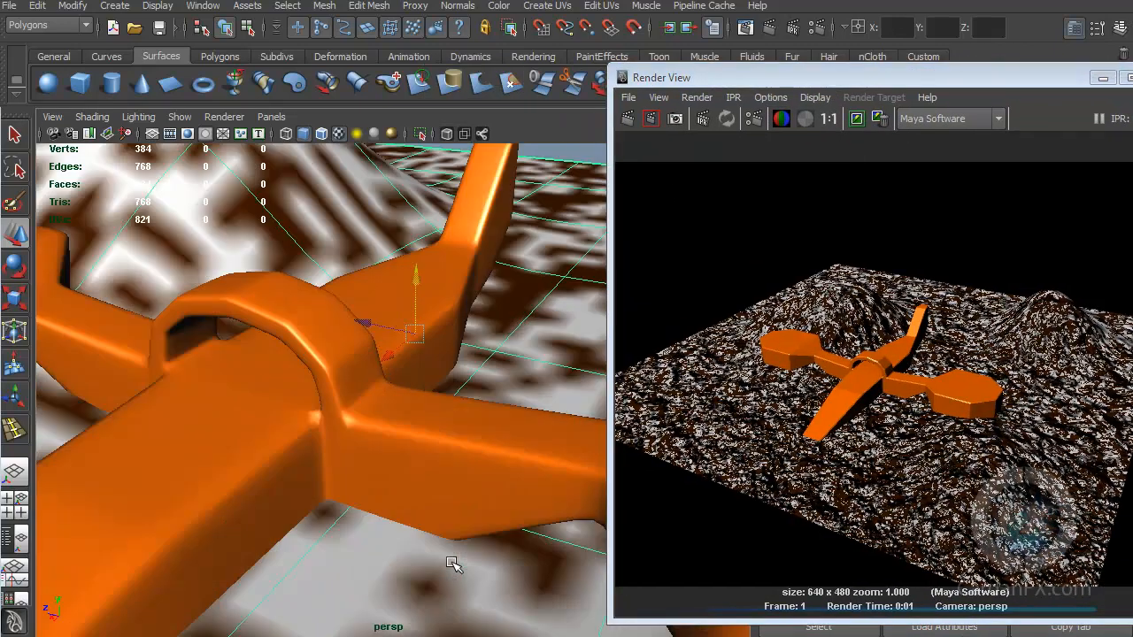
scroll(450, 552, "down", 8)
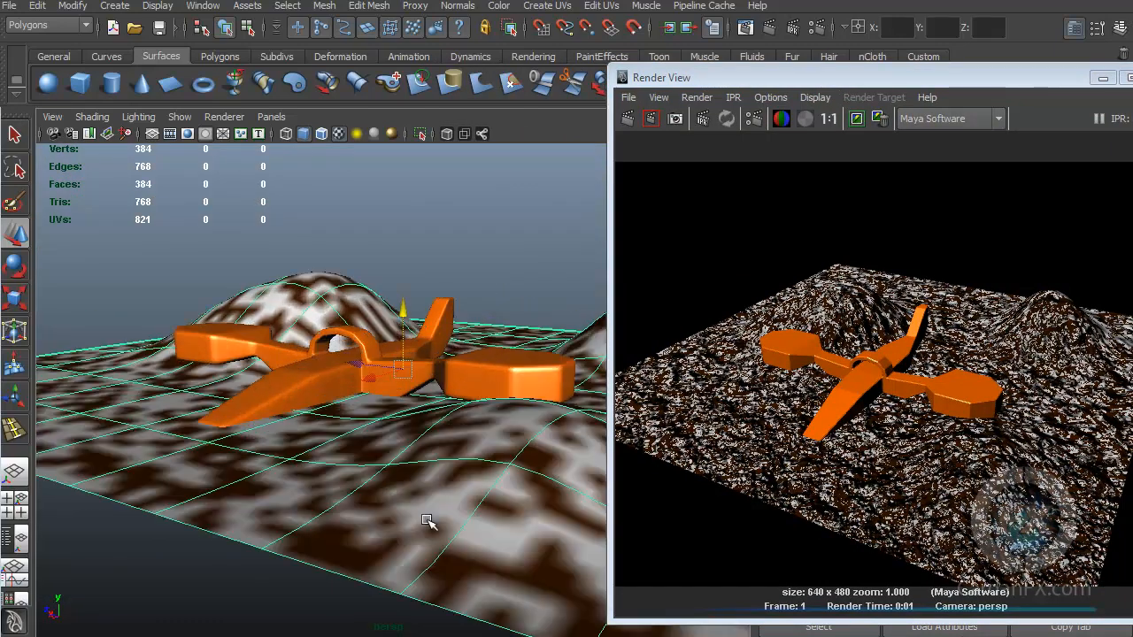
scroll(434, 496, "up", 5)
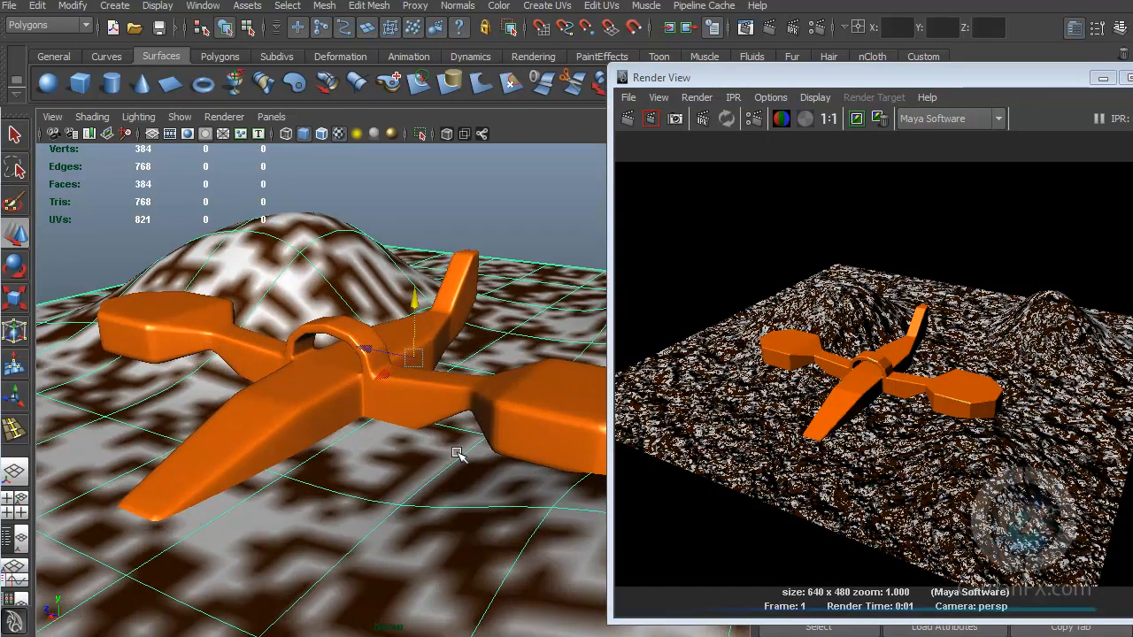
left_click_drag(767, 77, 696, 82)
left_click(556, 123)
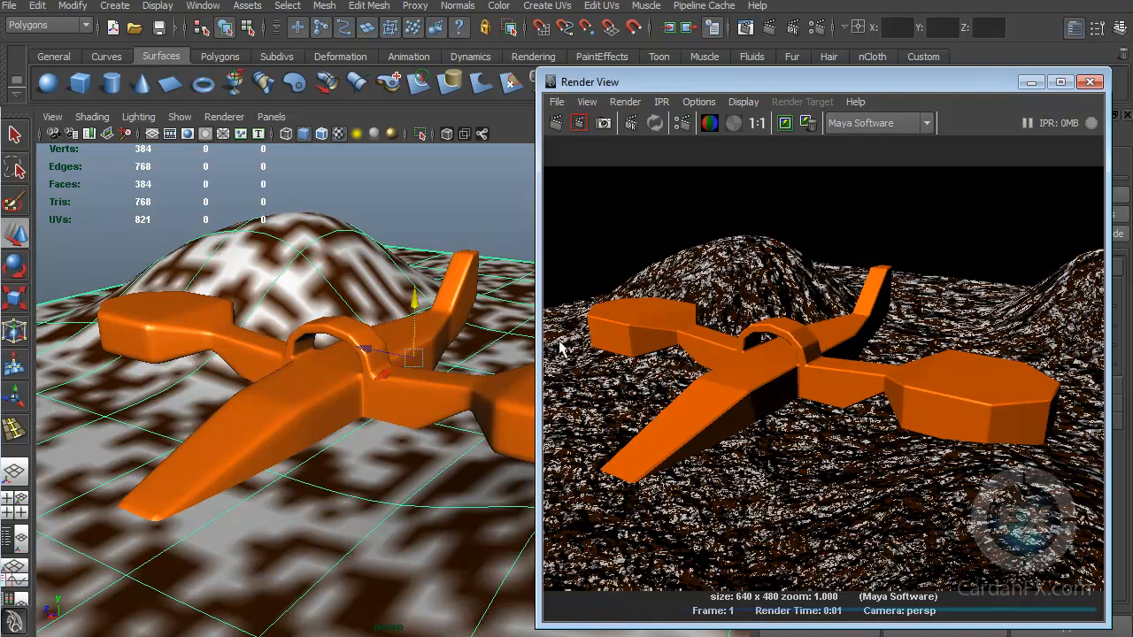
left_click_drag(750, 86, 423, 92)
left_click(506, 125)
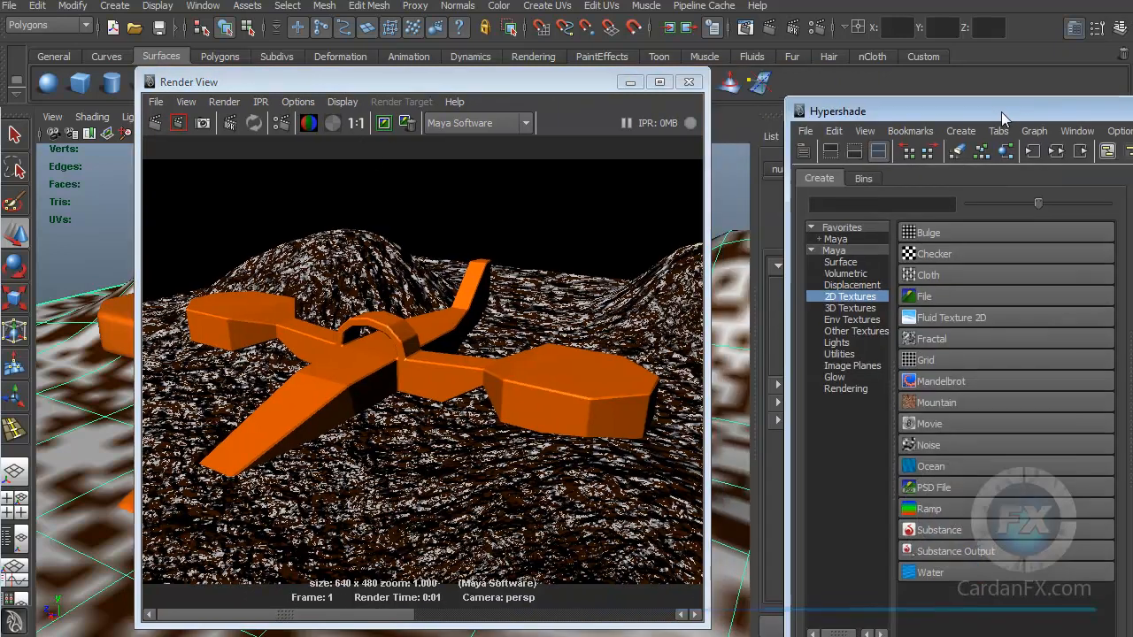
Delete the connection from bump2d1 to the terrain material and render again to compare with the kept image.
left_click_drag(960, 109, 213, 88)
left_click(696, 457)
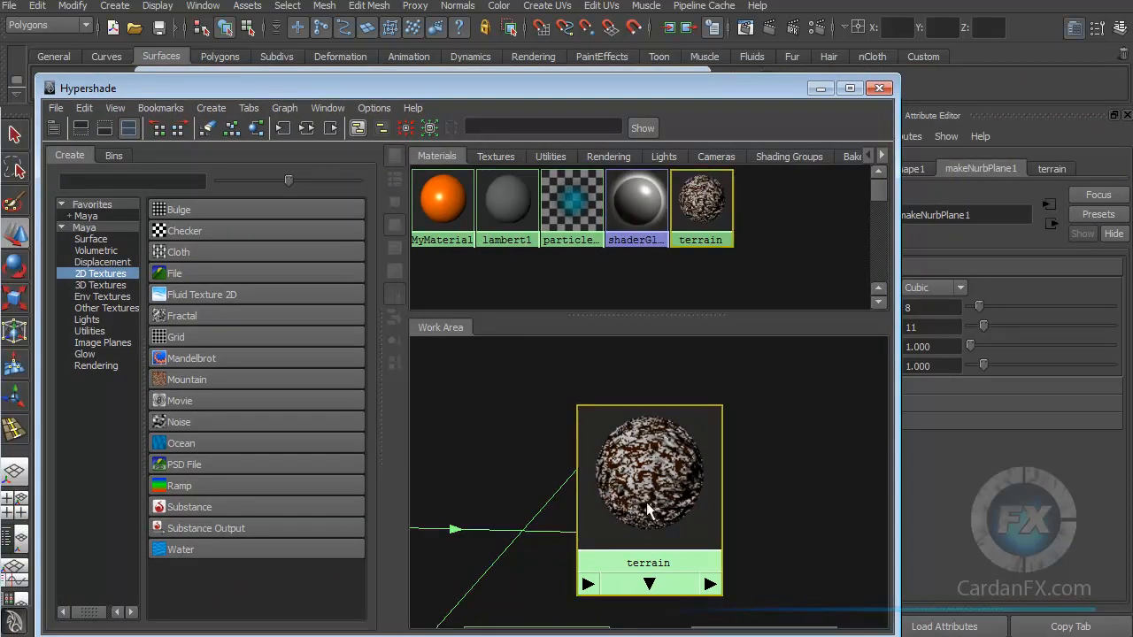
scroll(569, 494, "down", 2)
middle_click_drag(553, 498, 733, 432, "alt")
left_click(557, 447)
left_click_drag(669, 432, 696, 480)
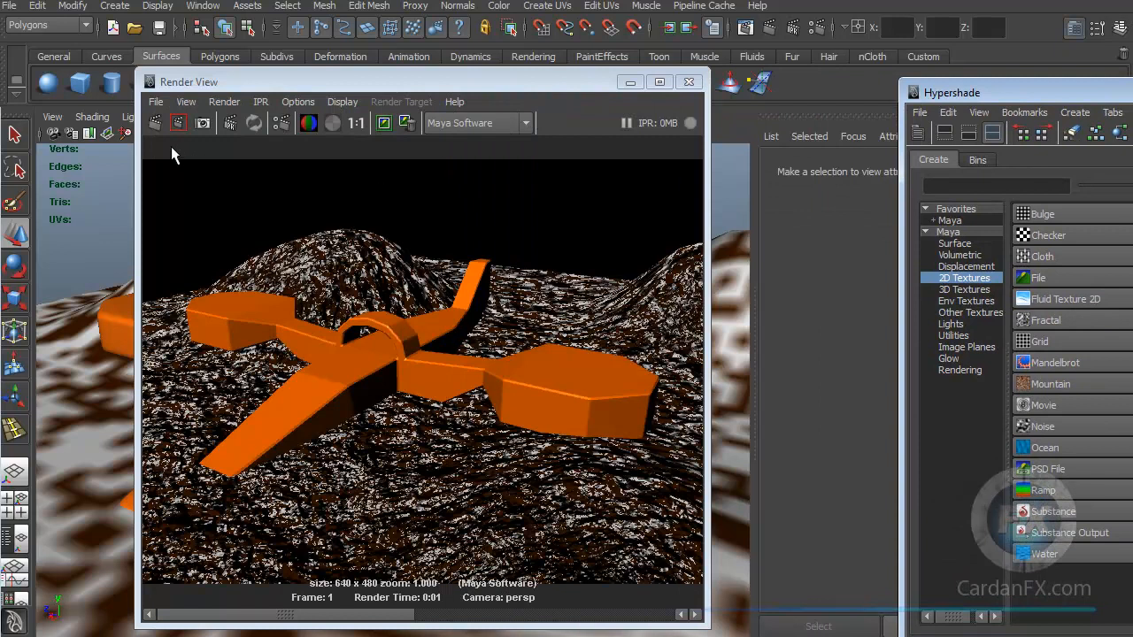
left_click(155, 123)
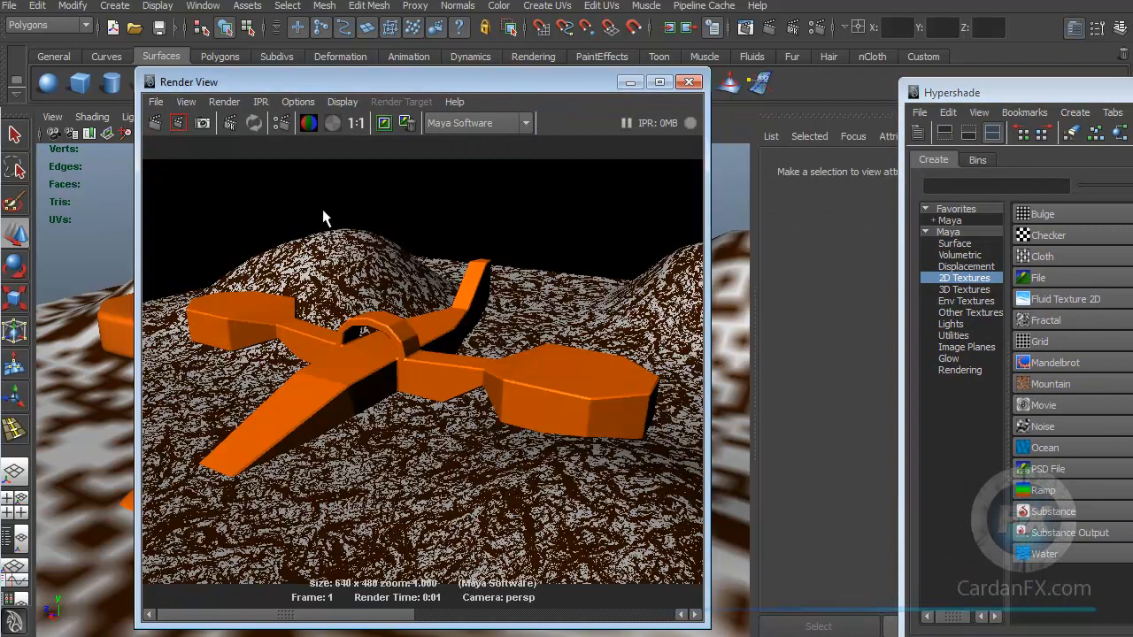
left_click_drag(326, 616, 405, 614)
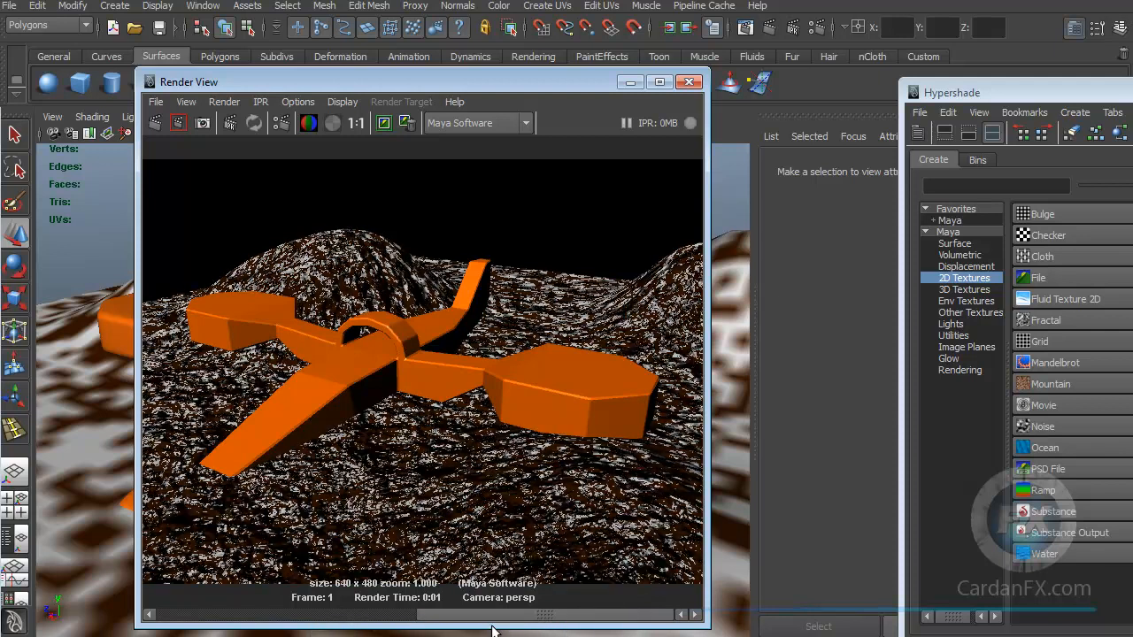
left_click_drag(446, 80, 361, 93)
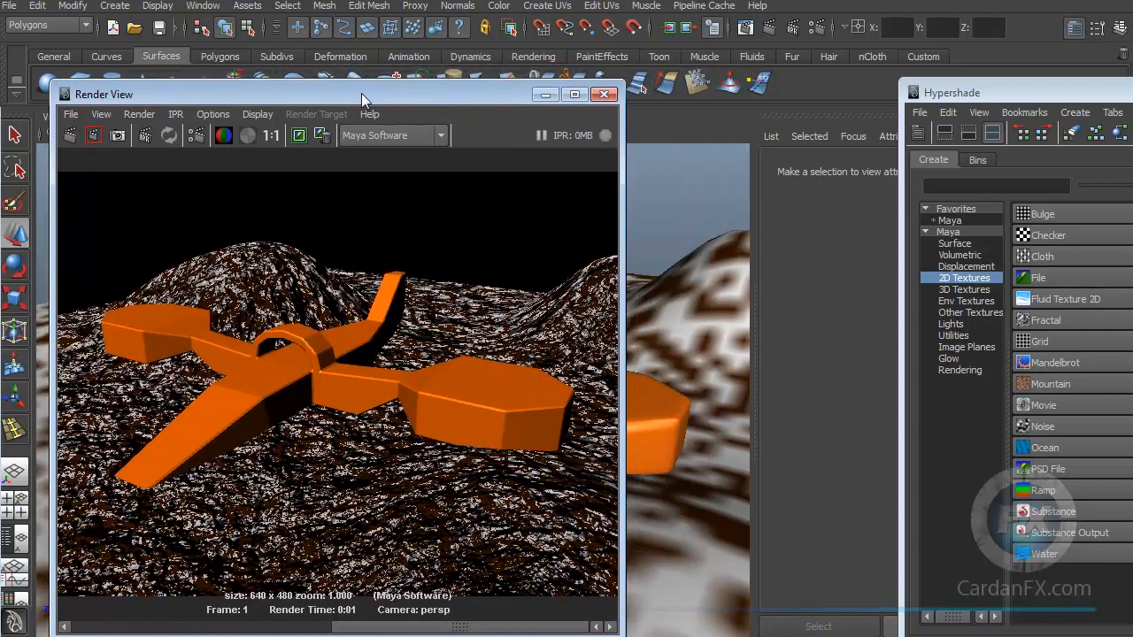
Bring the Hypershade back in front of the Render View with the terrain material's network in view.
left_click_drag(1097, 97, 367, 93)
middle_click_drag(741, 443, 723, 375, "alt")
scroll(707, 388, "down", 1)
left_click_drag(606, 87, 553, 88)
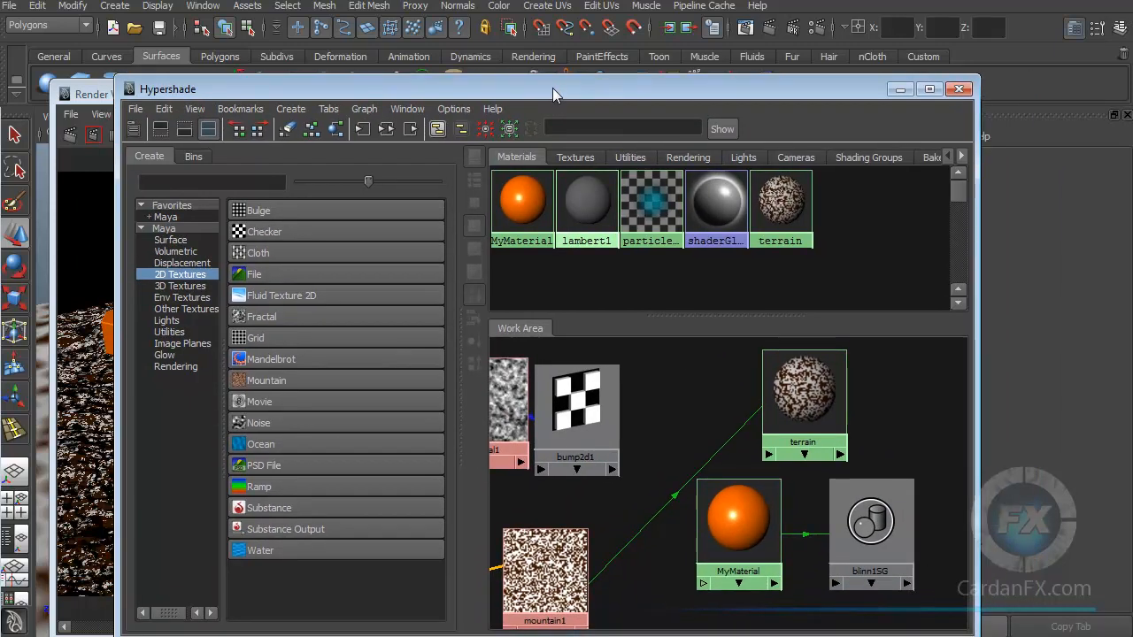